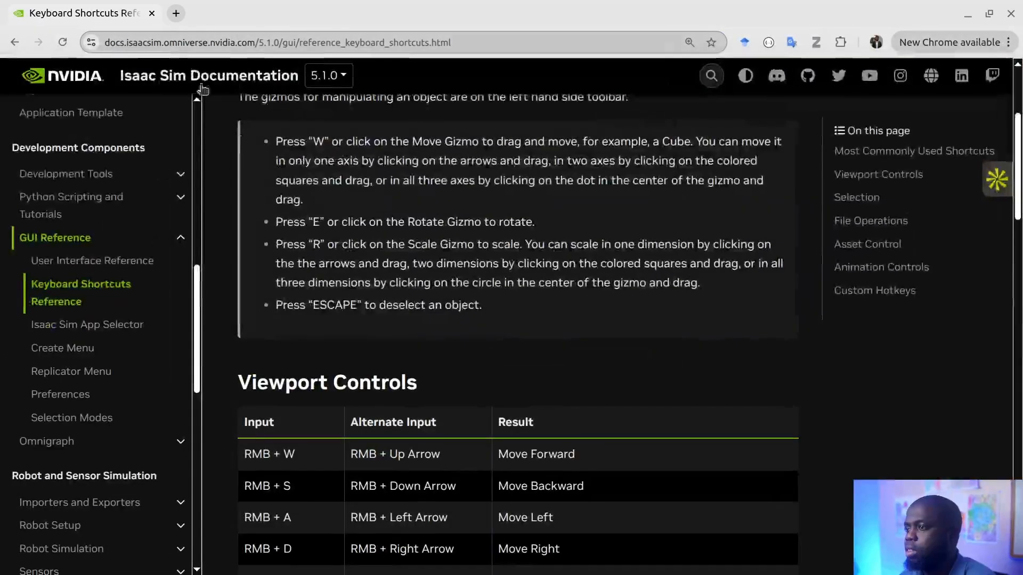
Review the most commonly used shortcuts and the viewport controls in the keyboard shortcuts reference.
scroll(347, 250, "up", 4)
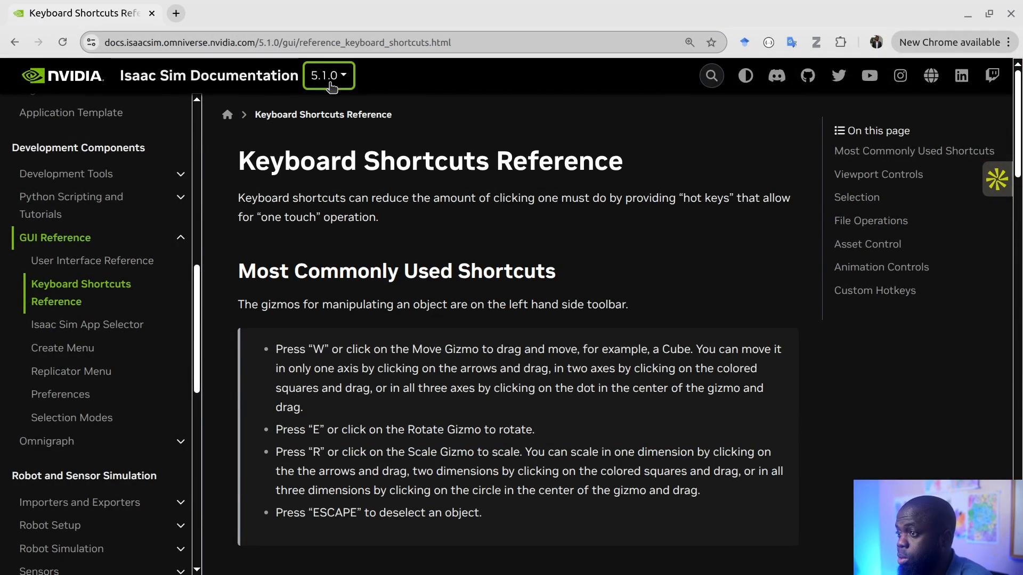
scroll(404, 213, "down", 8)
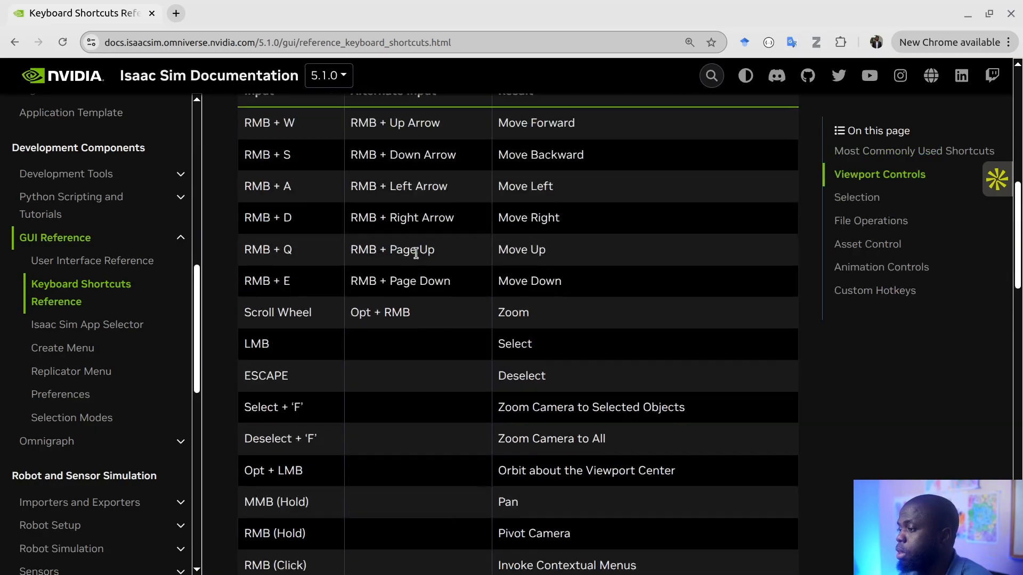
scroll(404, 245, "up", 1)
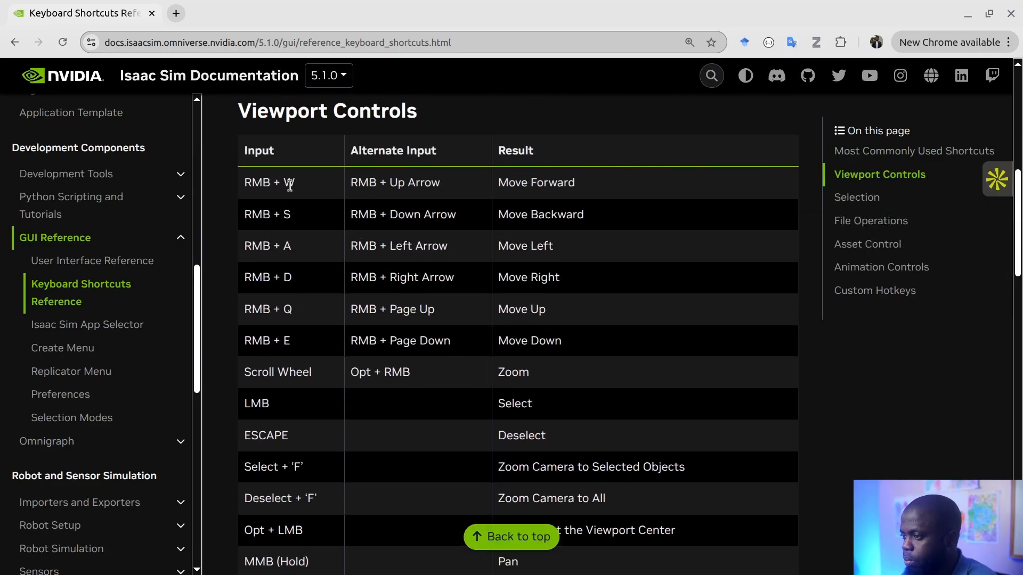
scroll(306, 224, "up", 8)
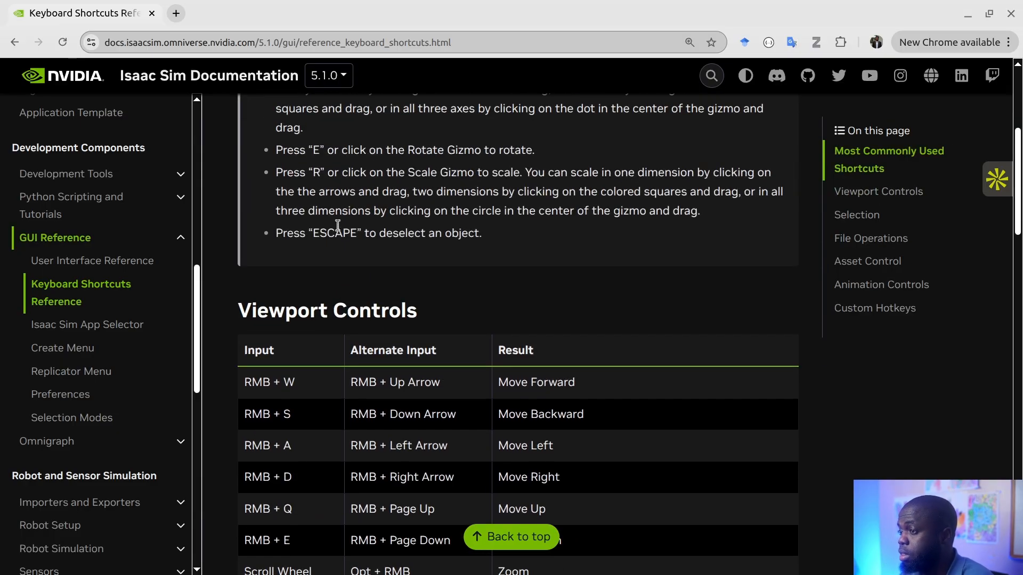
scroll(320, 224, "down", 7)
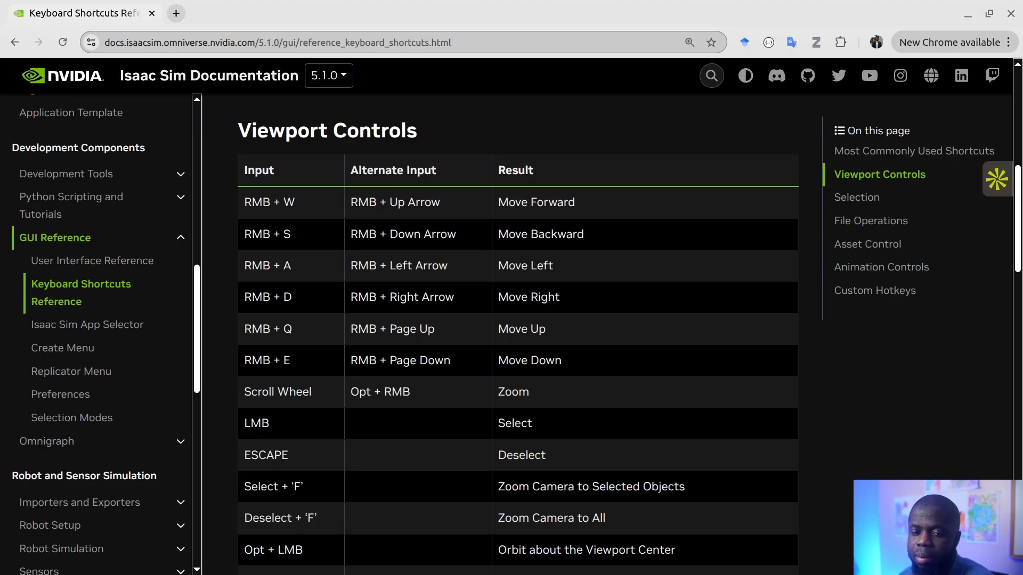
Switch to Isaac Sim and examine the USD file formats offered for saving the stage, without saving it.
key("alt+Tab")
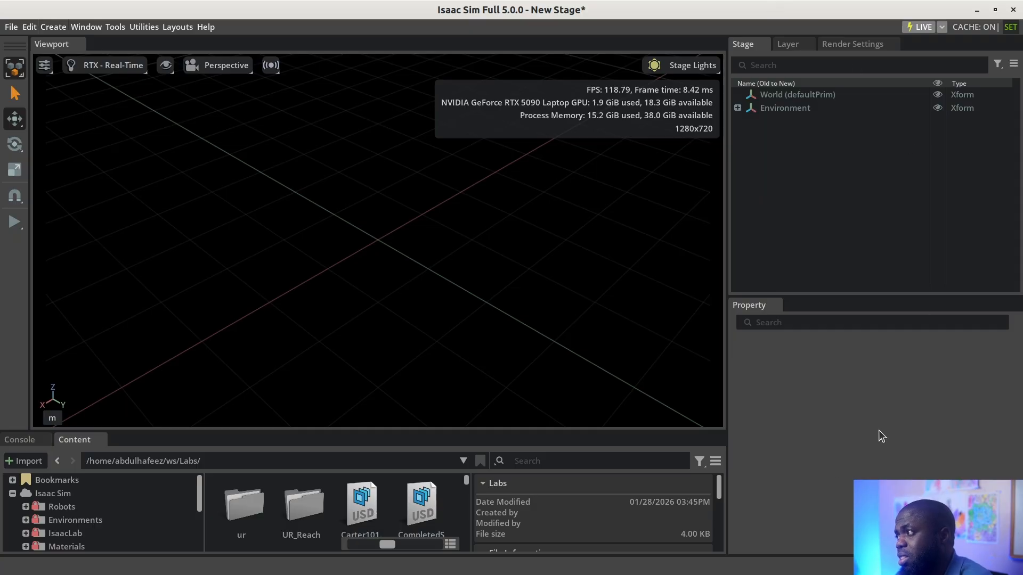
left_click(11, 29)
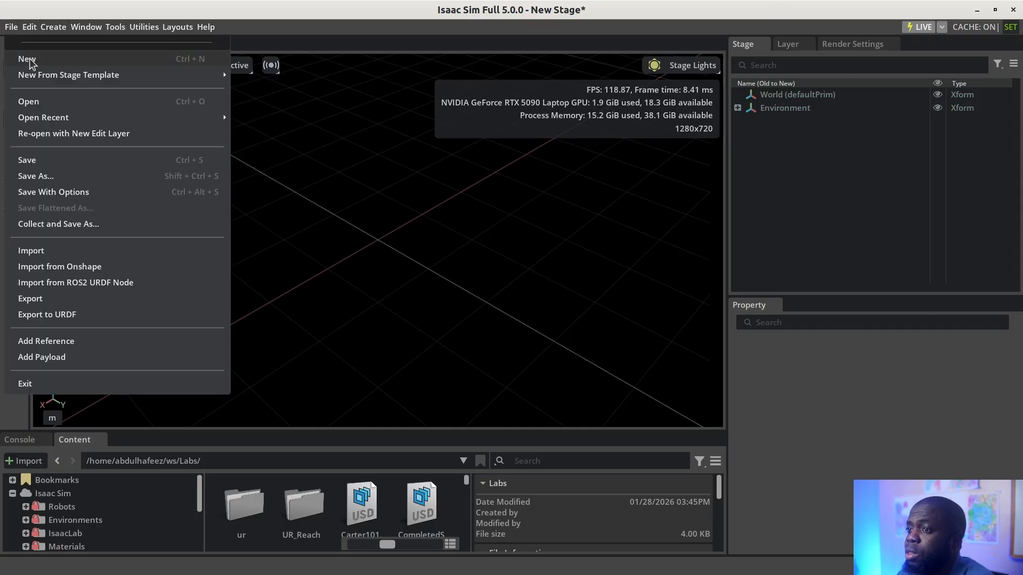
mouse_move(42, 78)
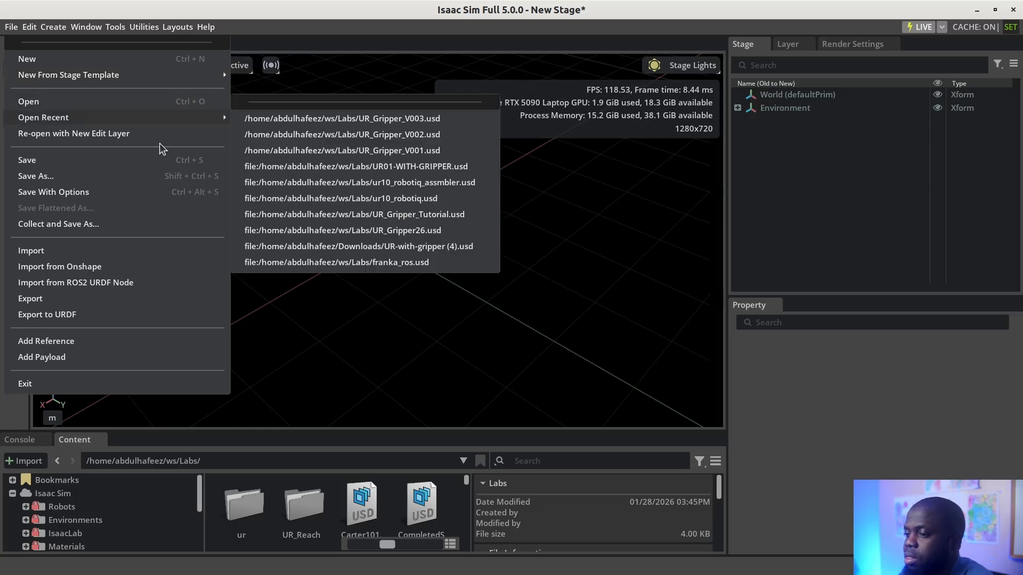
left_click(348, 240)
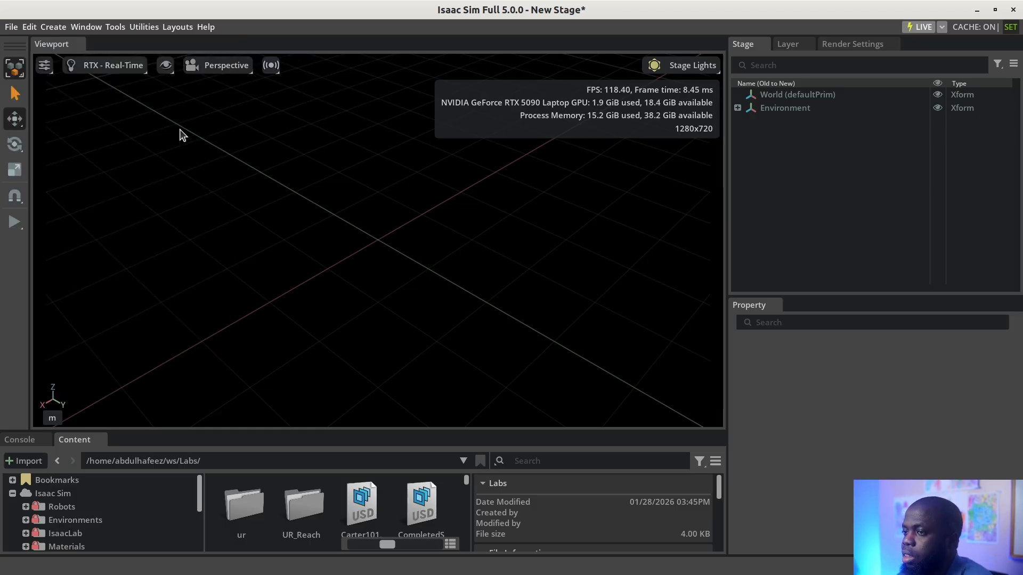
left_click(11, 27)
mouse_move(48, 84)
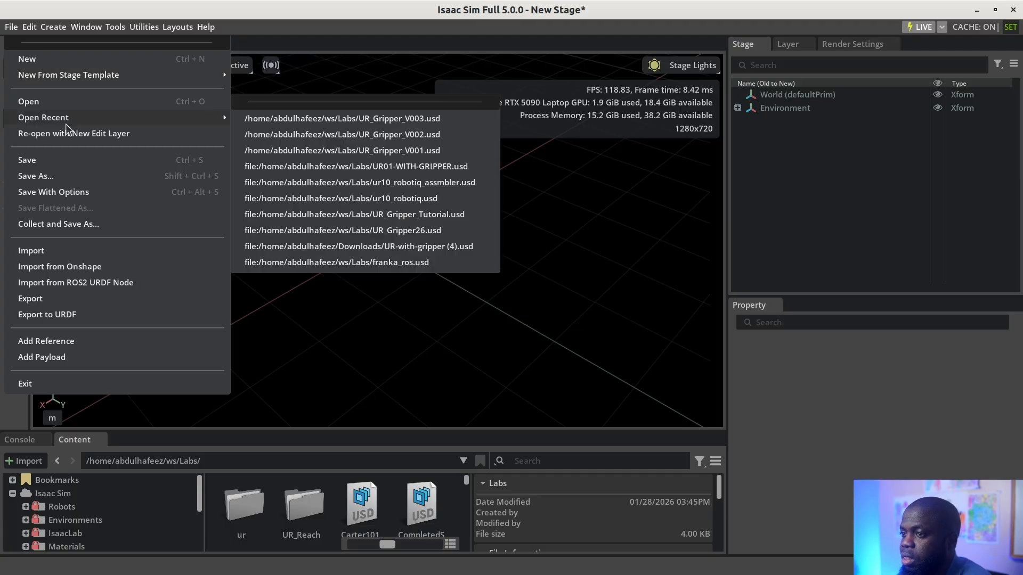
left_click(74, 161)
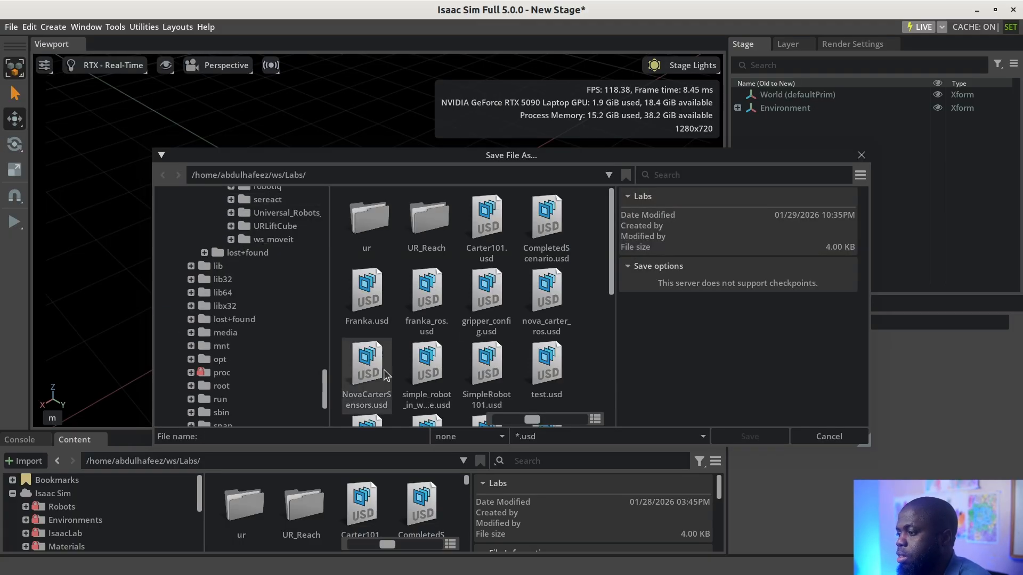
left_click(648, 437)
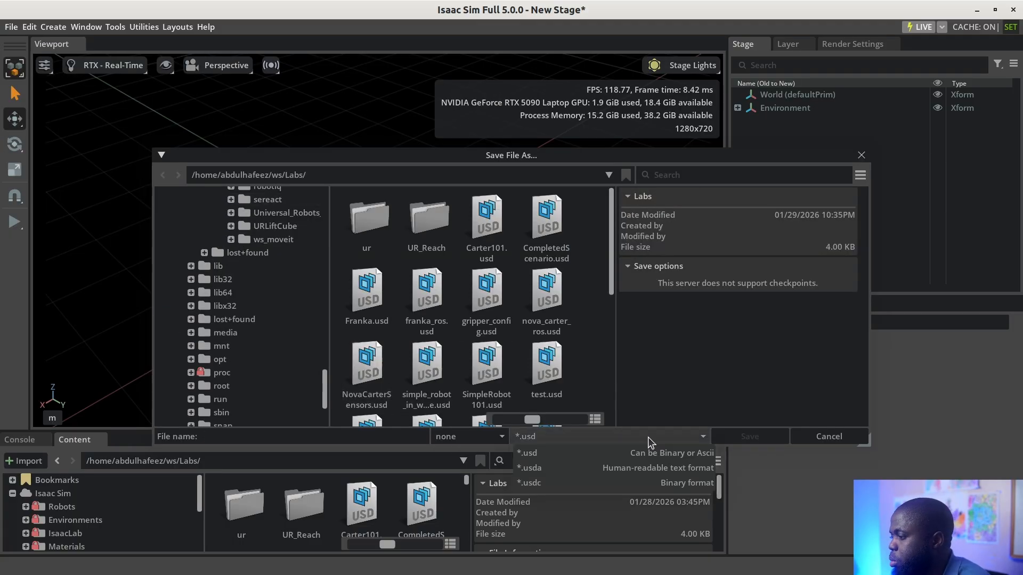
left_click(860, 156)
left_click(860, 155)
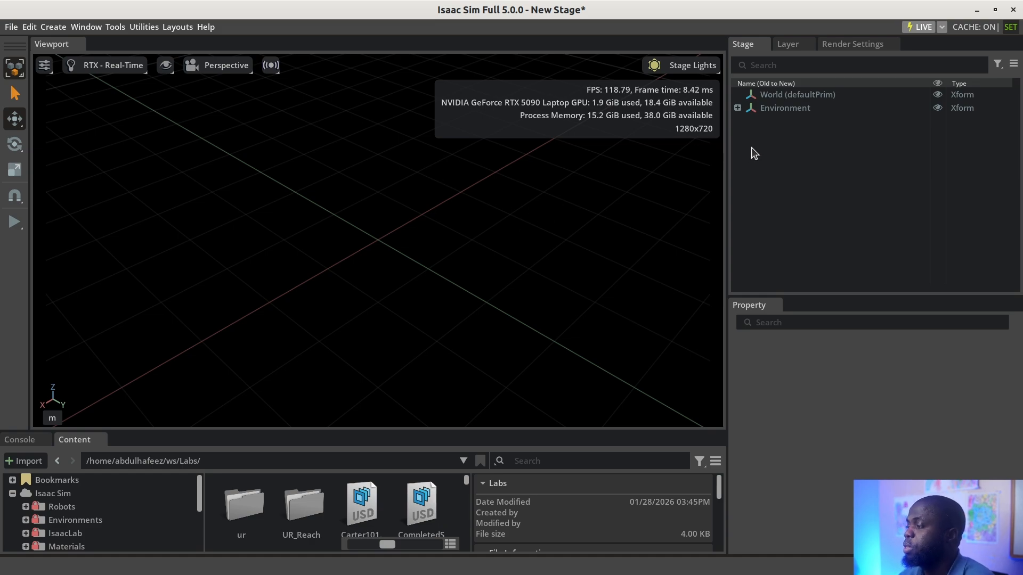
Create a cube shape in the stage, and briefly run and stop the simulation.
right_click(784, 138)
mouse_move(814, 161)
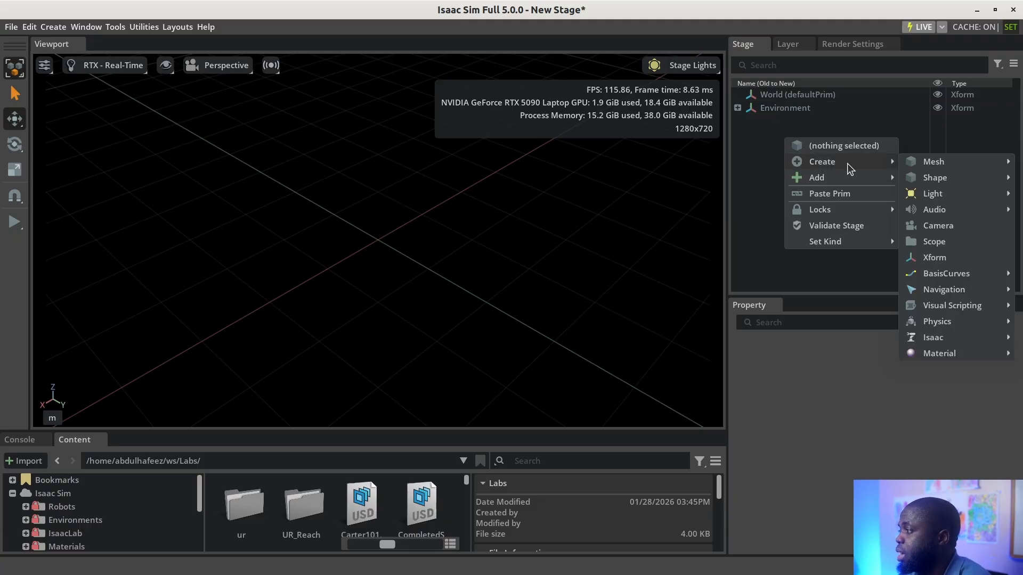
mouse_move(927, 182)
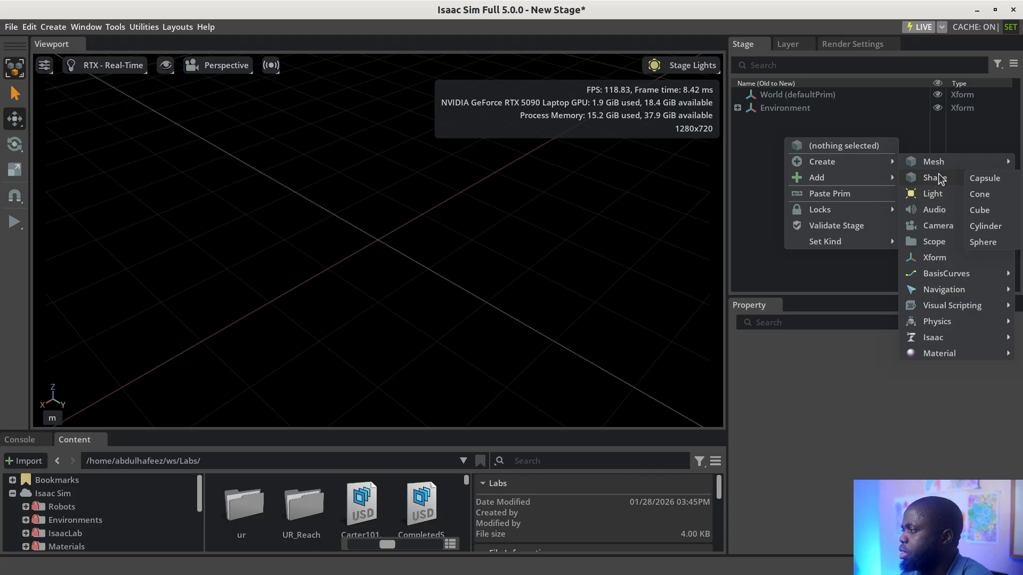
mouse_move(943, 166)
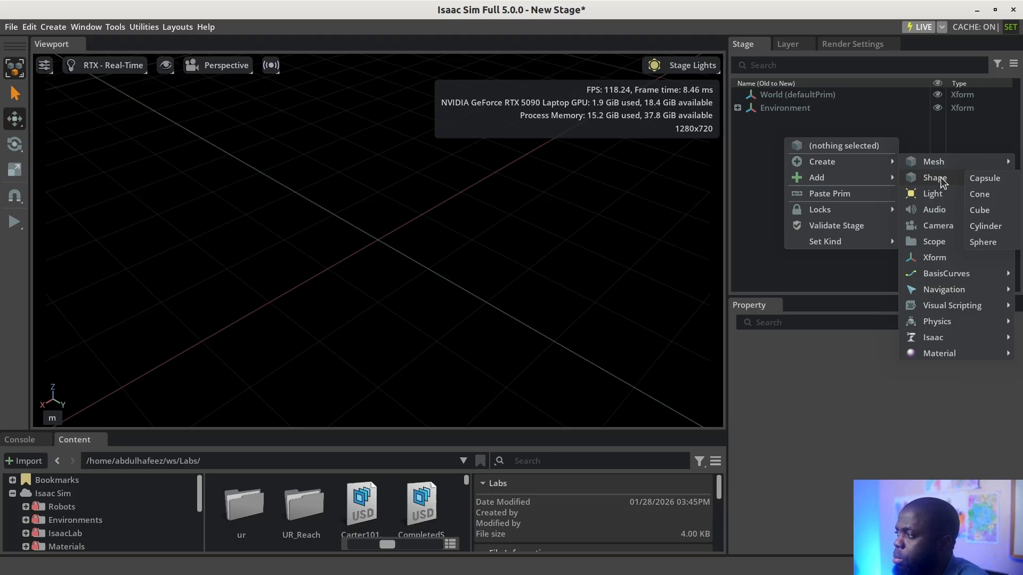
left_click(990, 213)
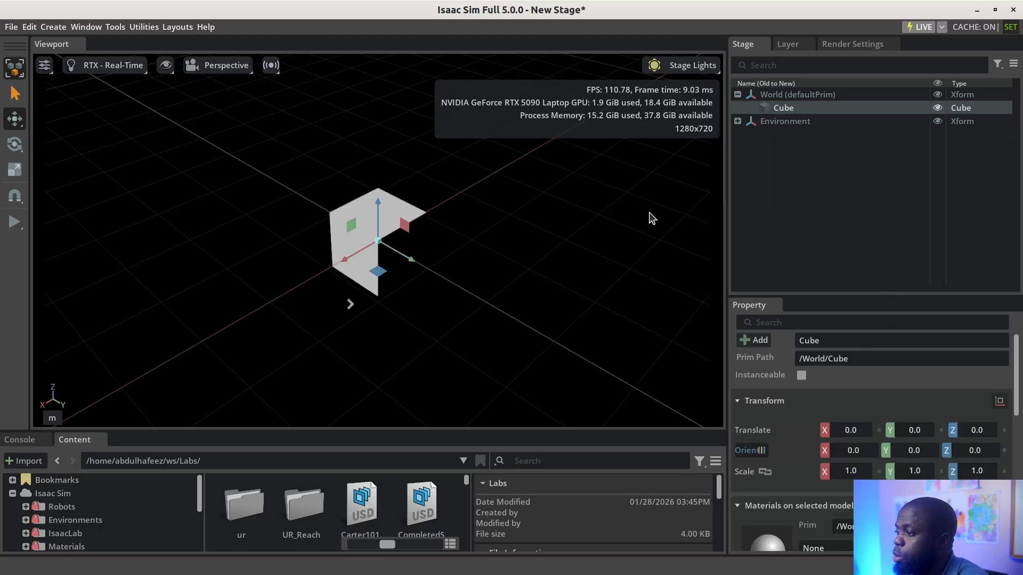
left_click(20, 221)
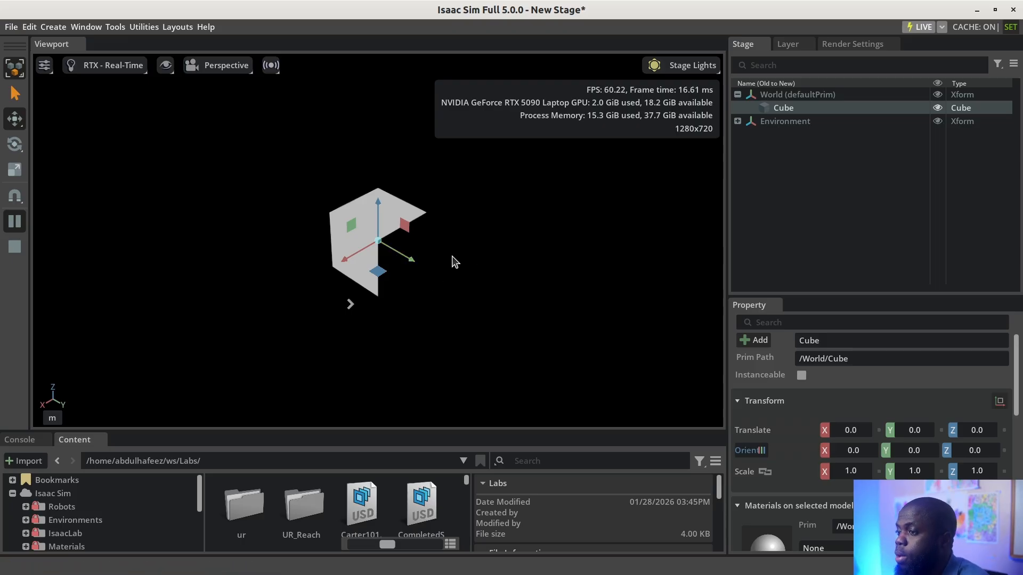
left_click(16, 248)
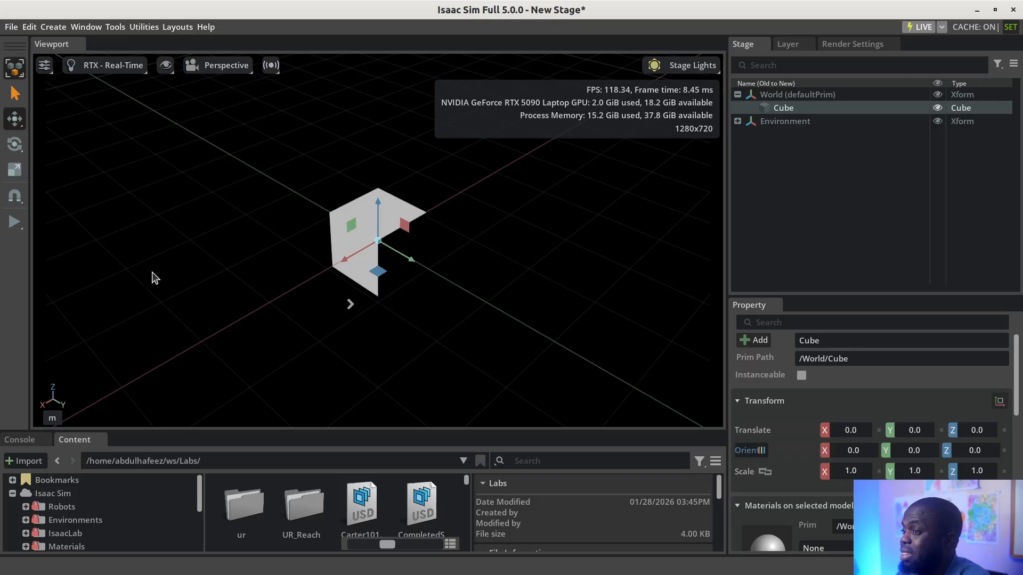
Create a physics scene in the stage.
right_click(808, 157)
mouse_move(832, 180)
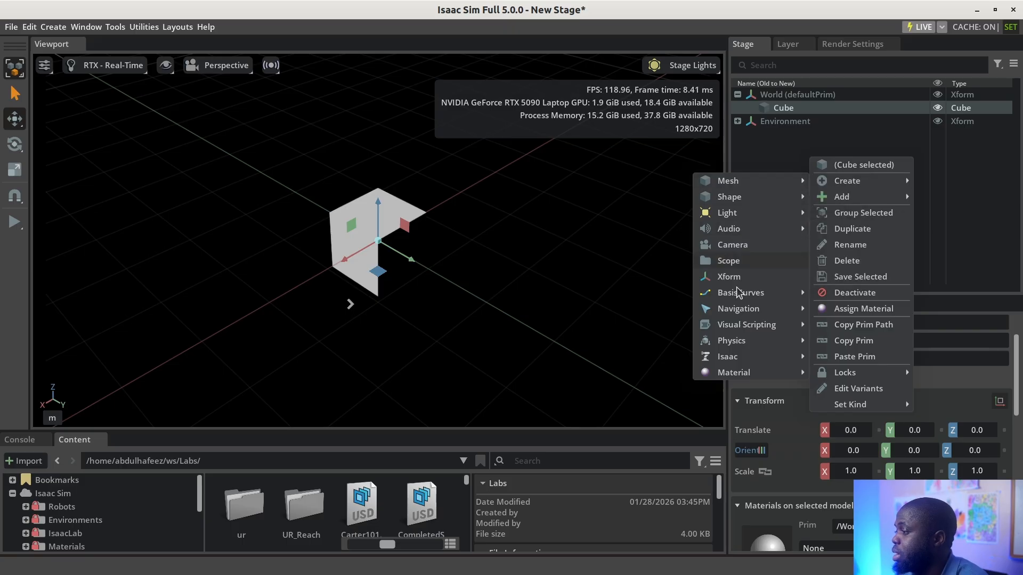
mouse_move(752, 341)
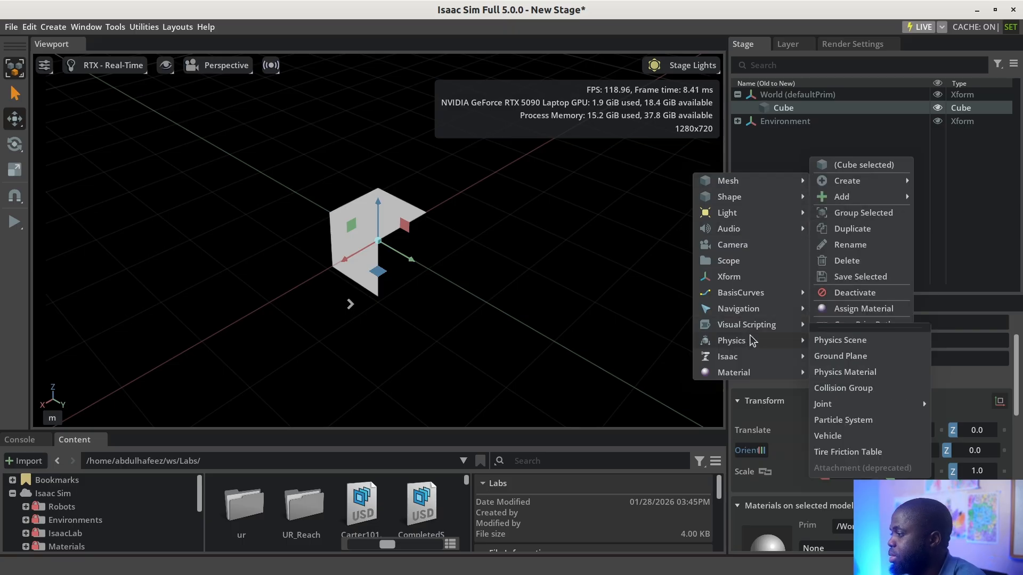
left_click(819, 343)
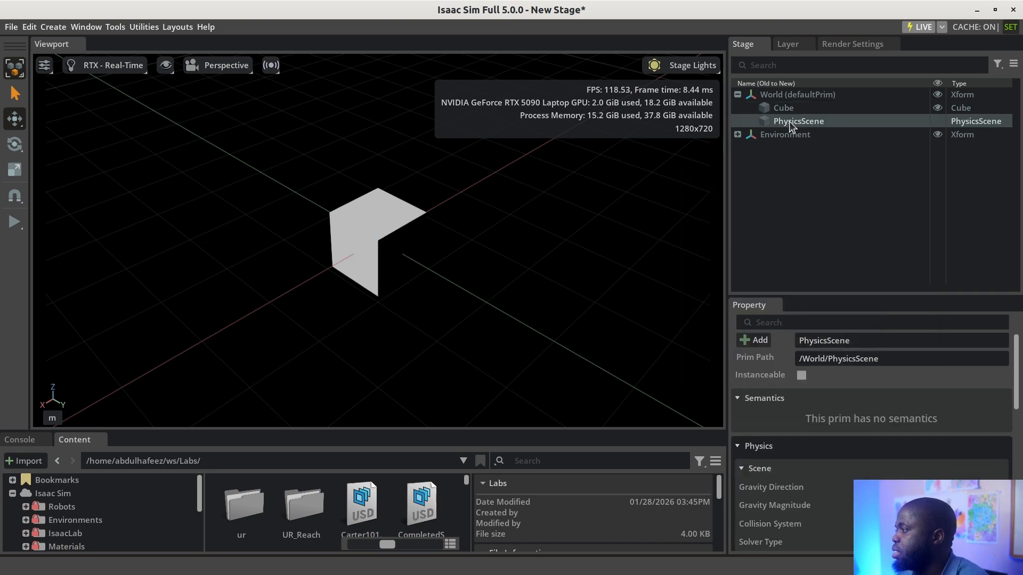
Reparent PhysicsScene under Environment with Keep Prim Transform, and briefly run and stop the simulation.
mouse_move(788, 121)
left_mouse_down()
mouse_move(773, 144)
mouse_move(782, 120)
left_mouse_up()
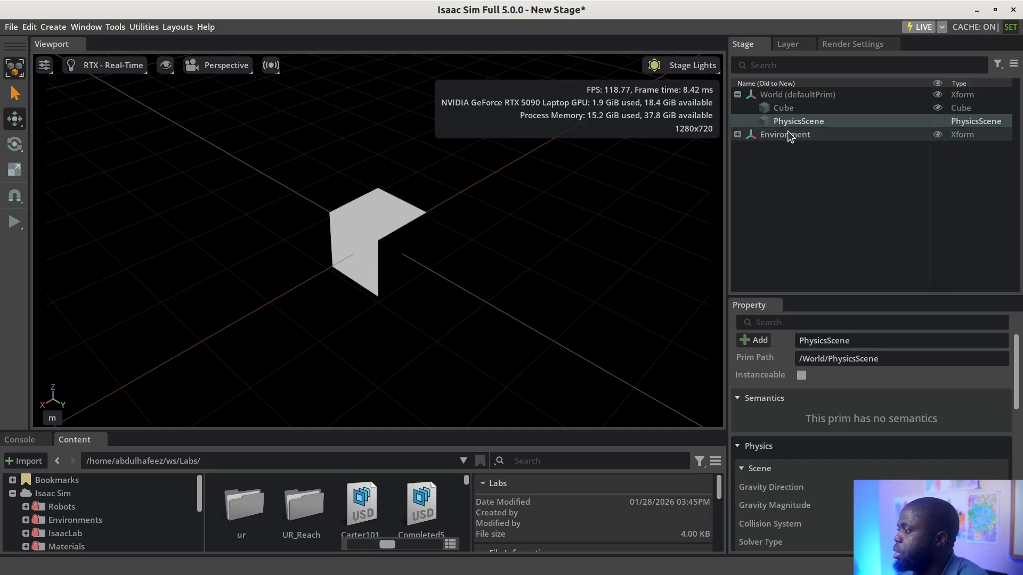
left_click_drag(795, 118, 788, 135)
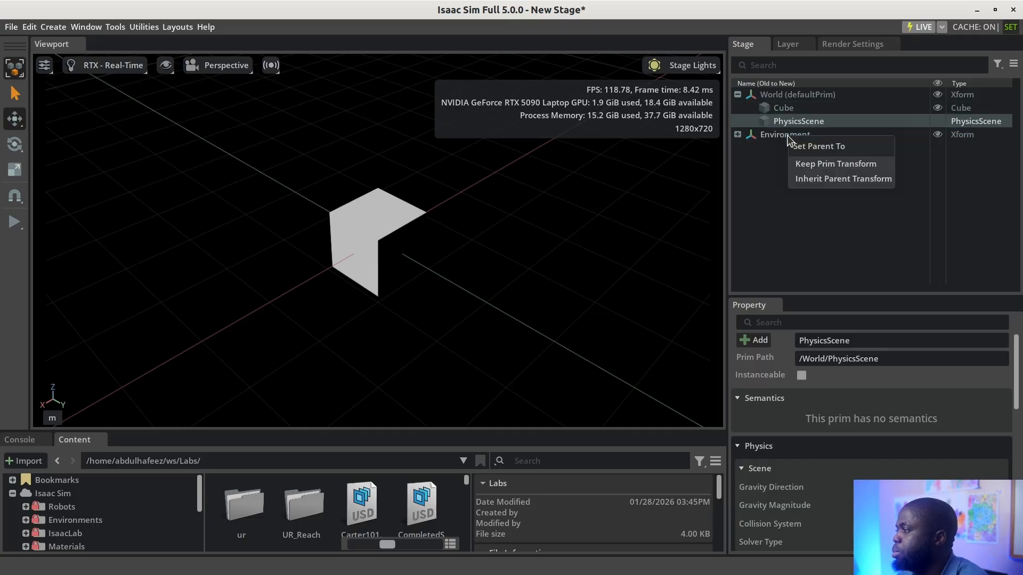
left_click(815, 164)
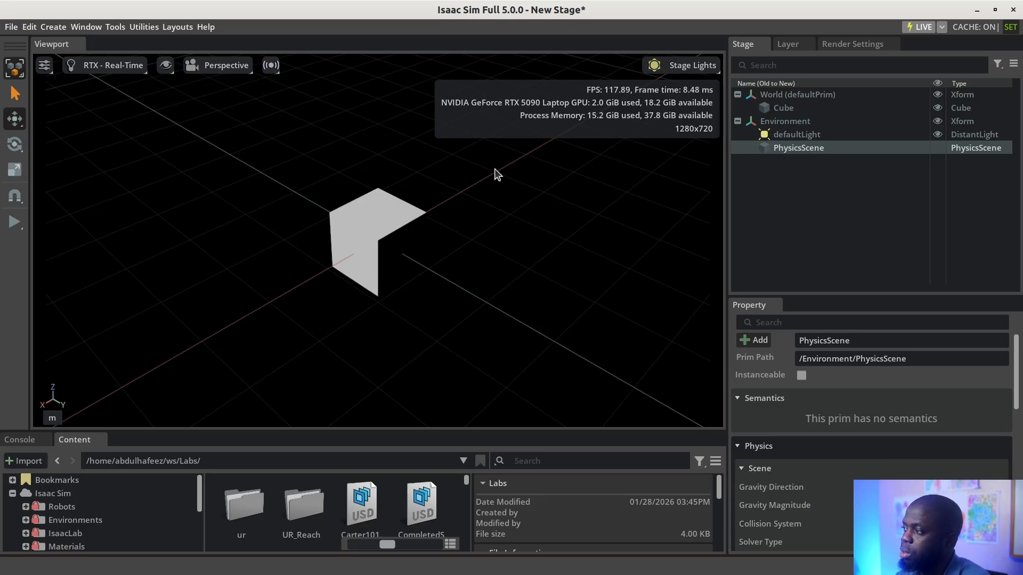
left_click(14, 221)
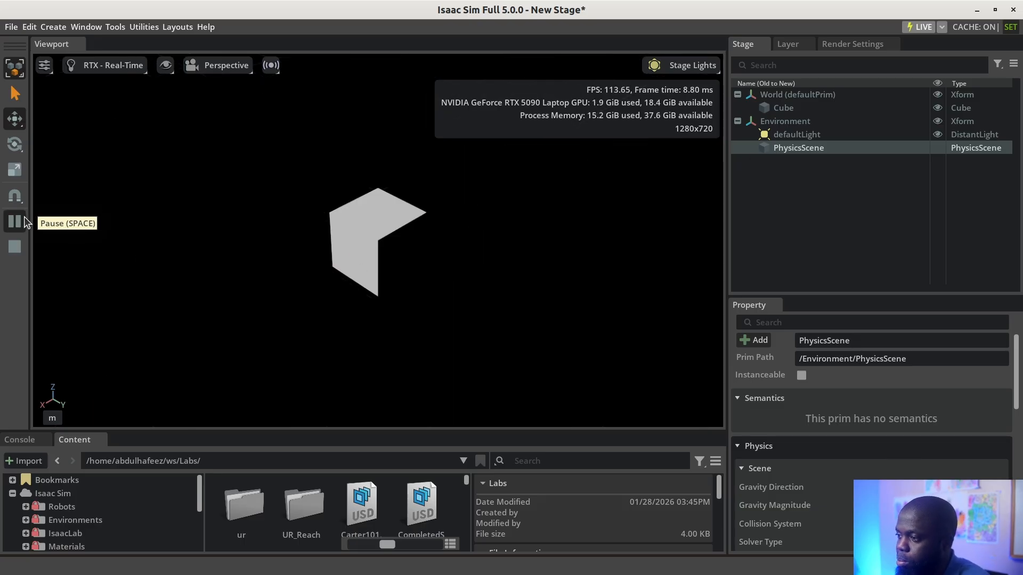
left_click(19, 245)
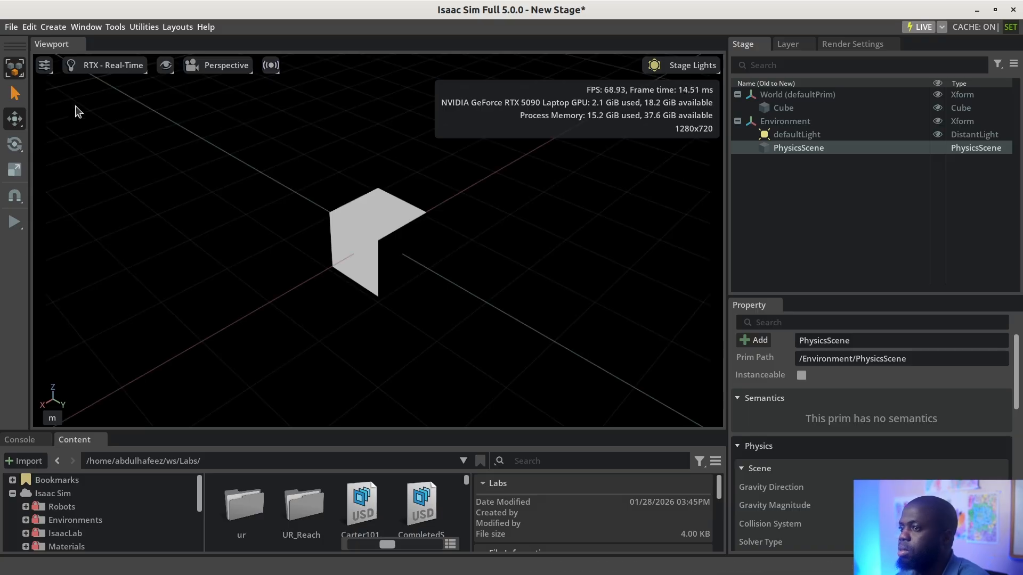
Create a physics ground plane beneath World.
right_click(763, 174)
mouse_move(799, 207)
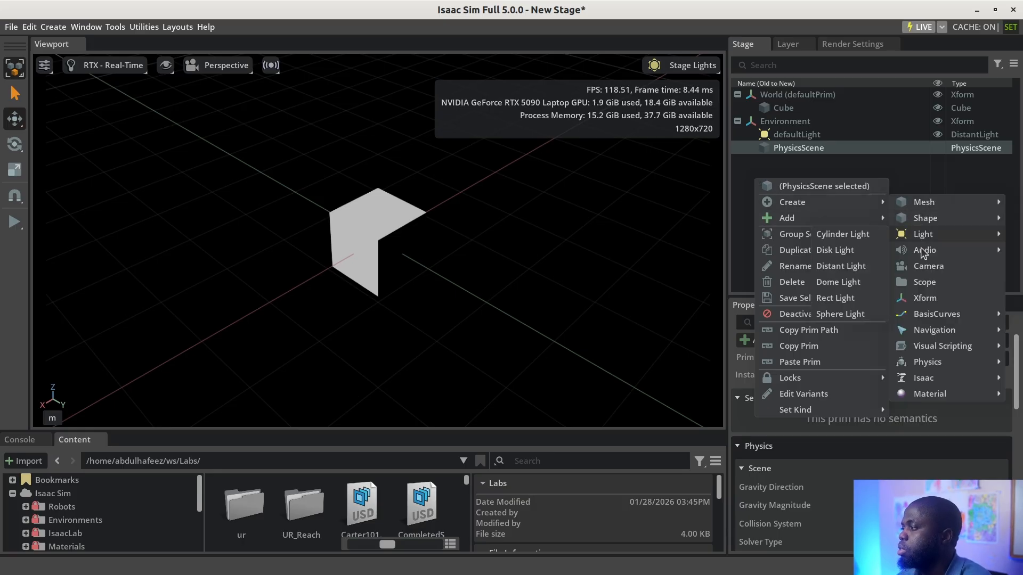
mouse_move(903, 365)
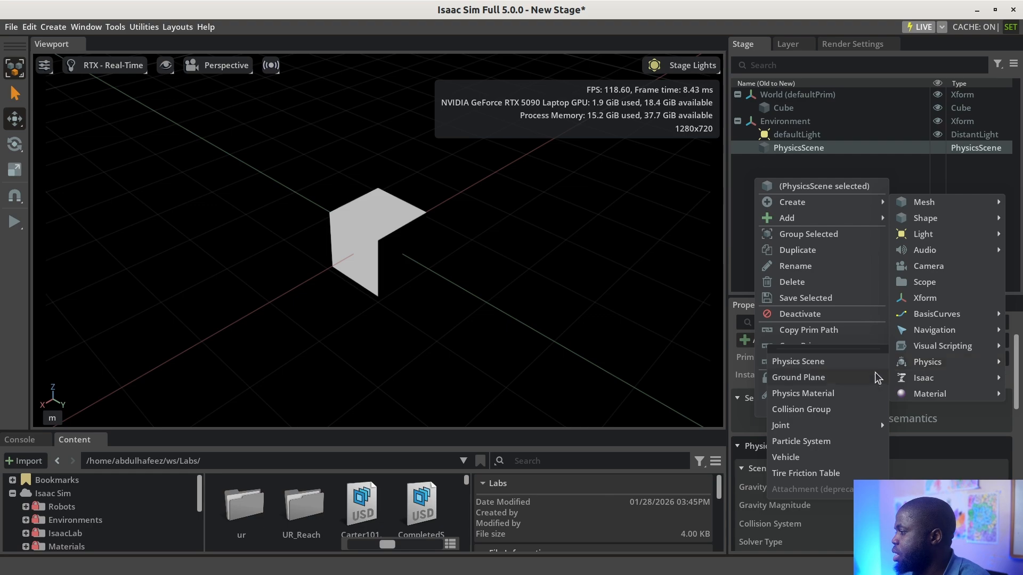
left_click(863, 377)
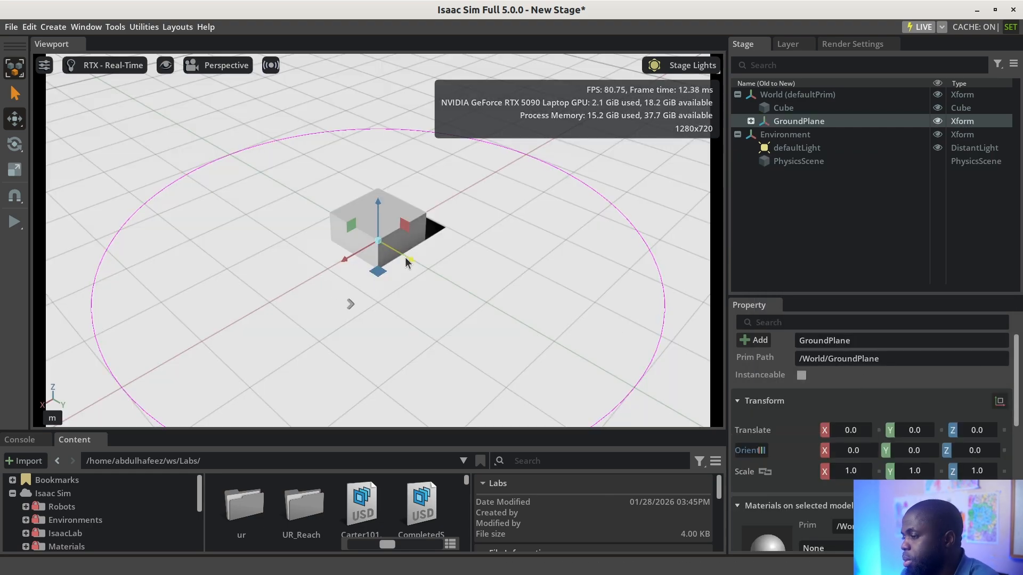
Run and stop the simulation with the ground plane in place, and lower the plane to about -0.149 m on Z.
left_click(14, 222)
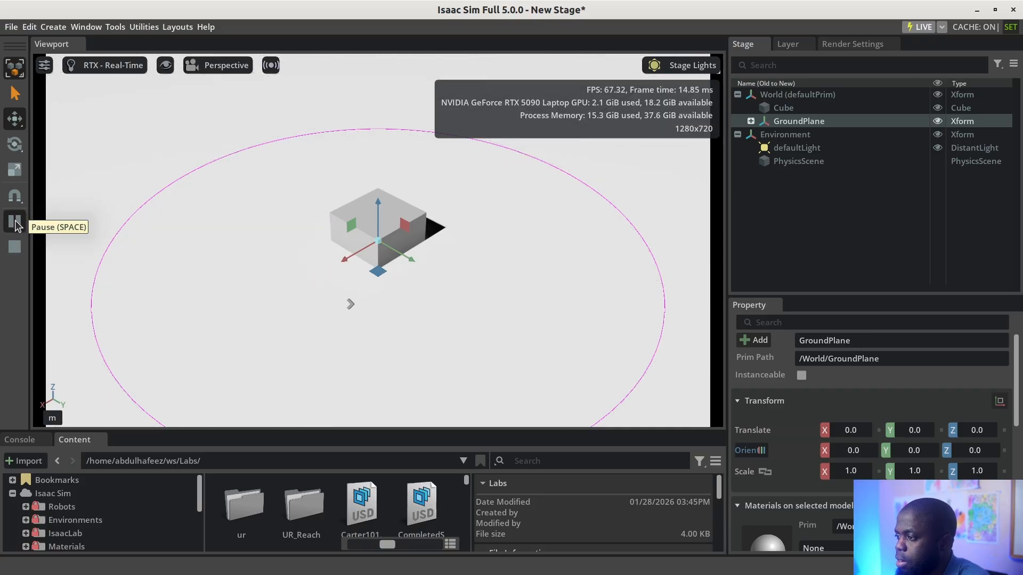
left_click(19, 248)
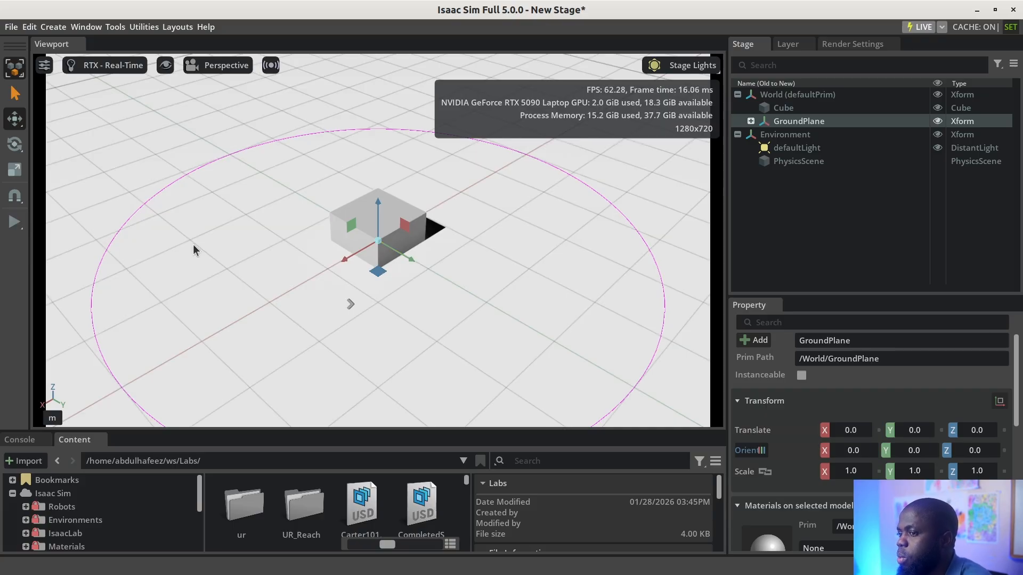
left_click_drag(379, 230, 386, 258)
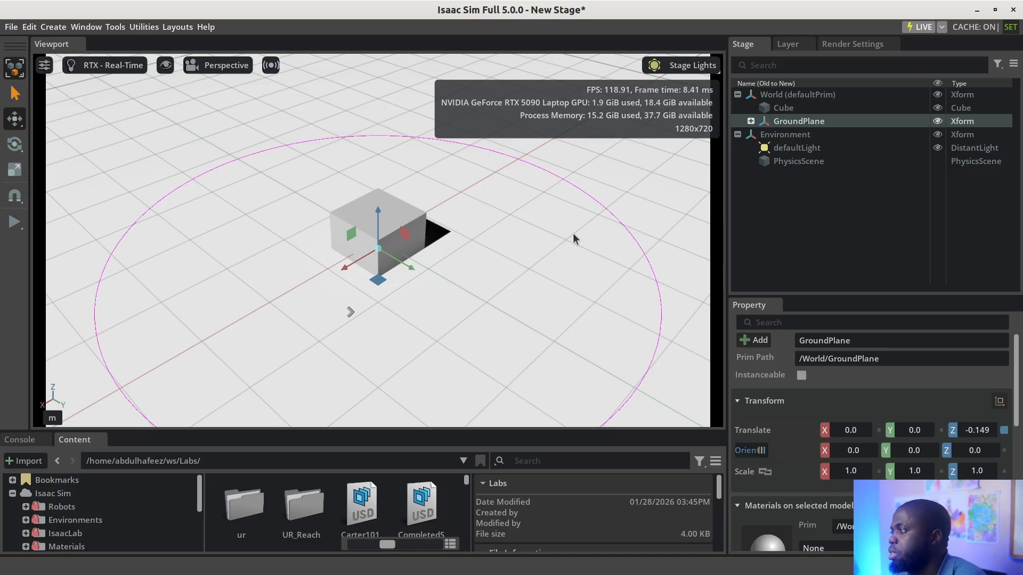
Add the Rigid Body with Colliders Preset physics to the Cube.
left_click(787, 110)
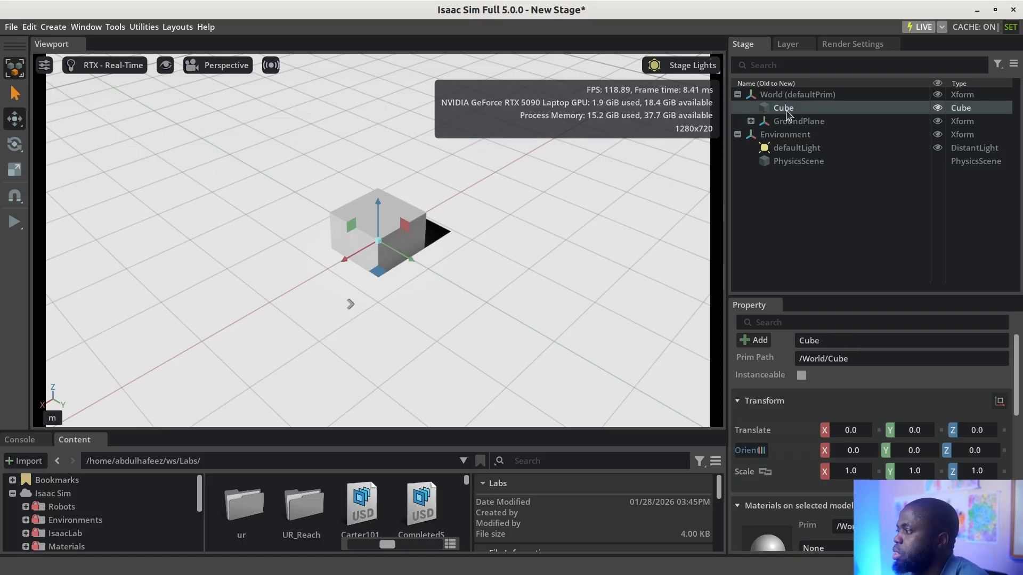
right_click(786, 110)
mouse_move(828, 151)
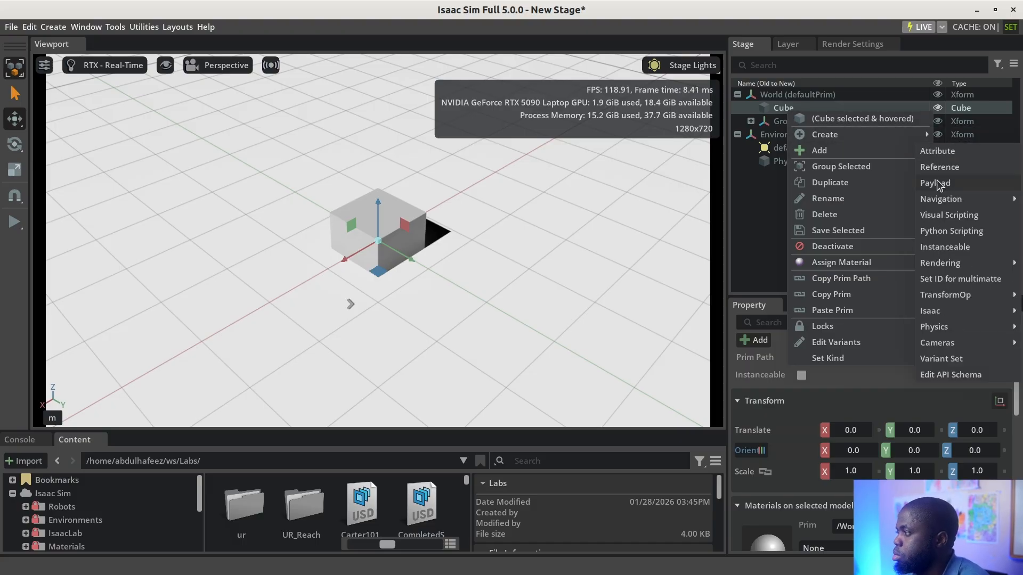
mouse_move(948, 333)
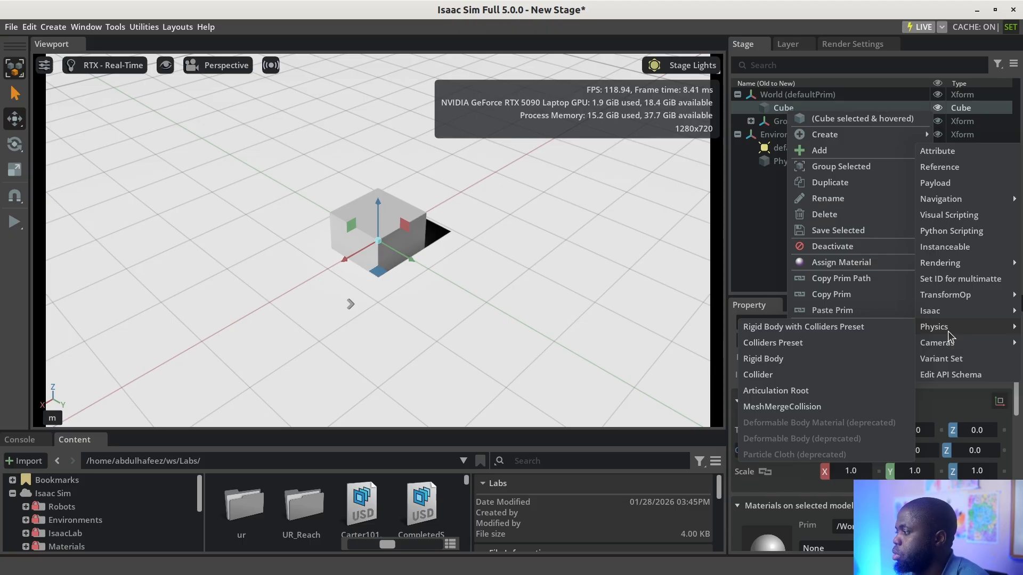
left_click(849, 328)
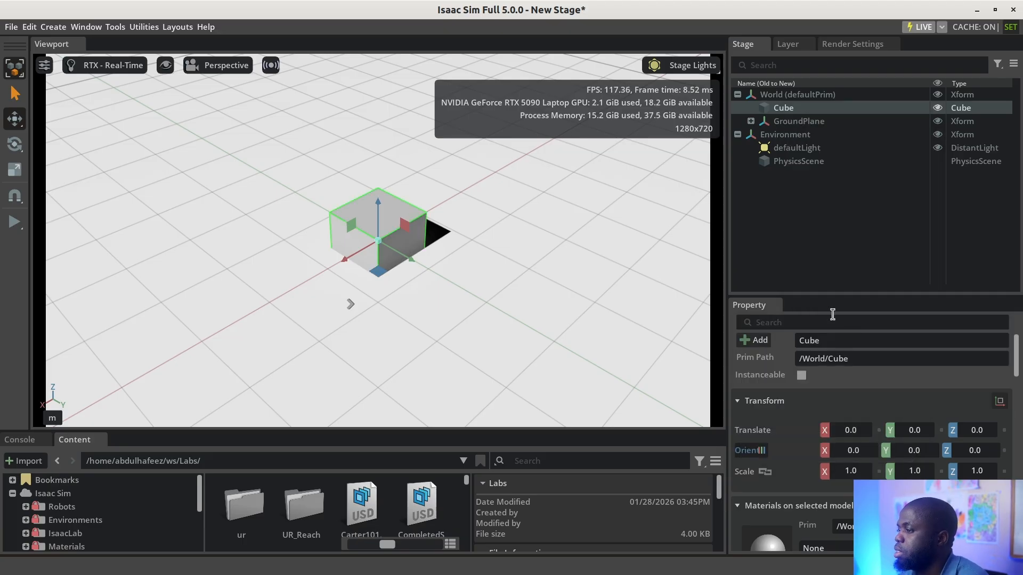
Run the simulation, try to lift the cube upward while it plays, and stop the simulation.
left_click(18, 223)
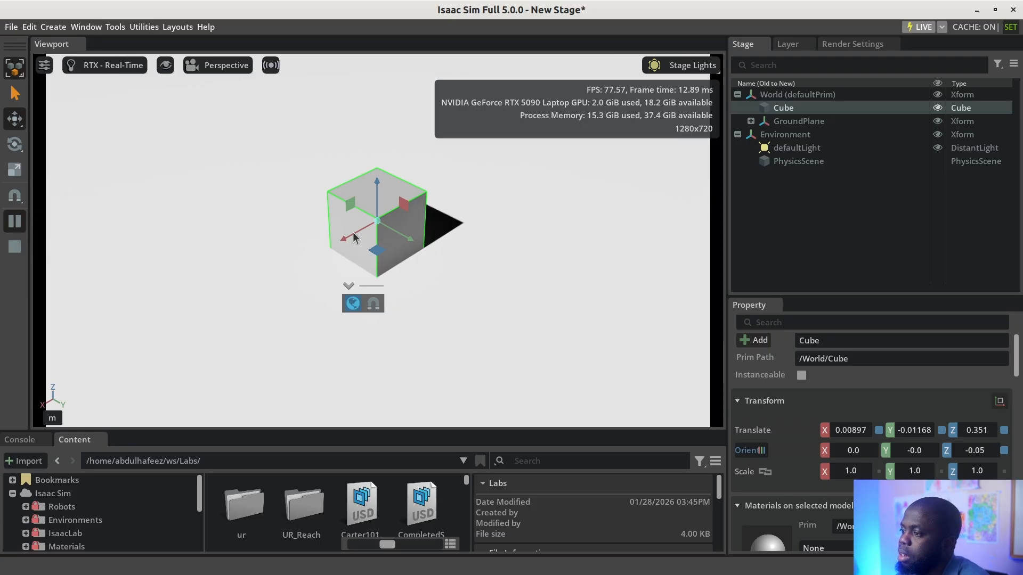
left_click_drag(376, 201, 334, 99)
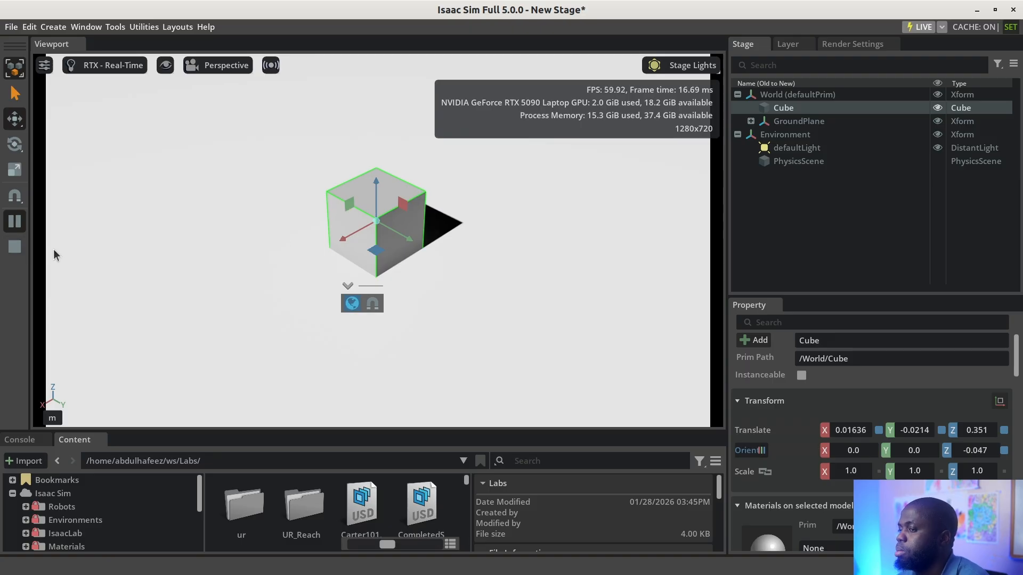
left_click(15, 247)
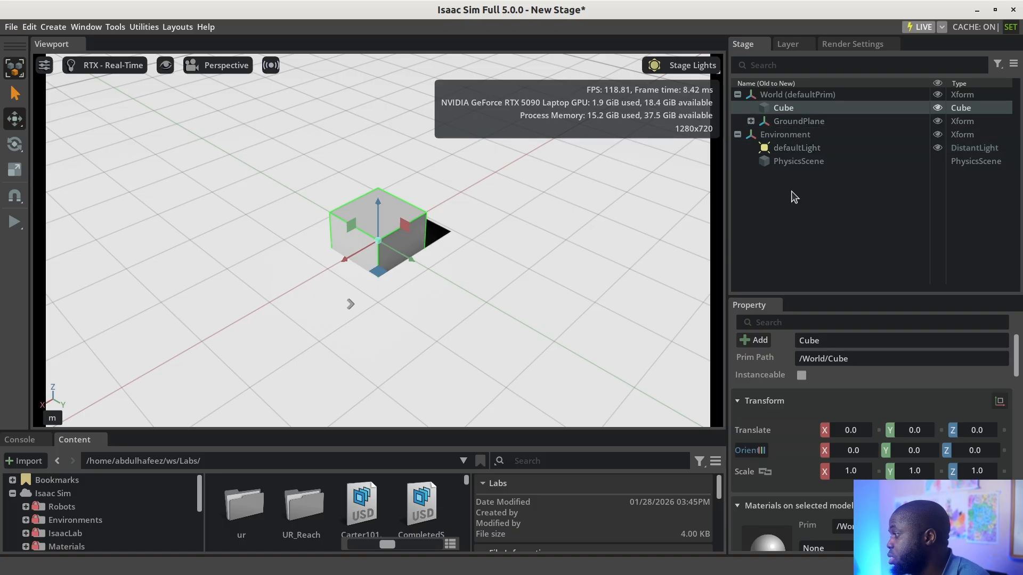
Create a cylinder shape on the ground plane behind the cube, at about X -2.2 m and Y -0.06 m.
right_click(466, 196)
mouse_move(498, 228)
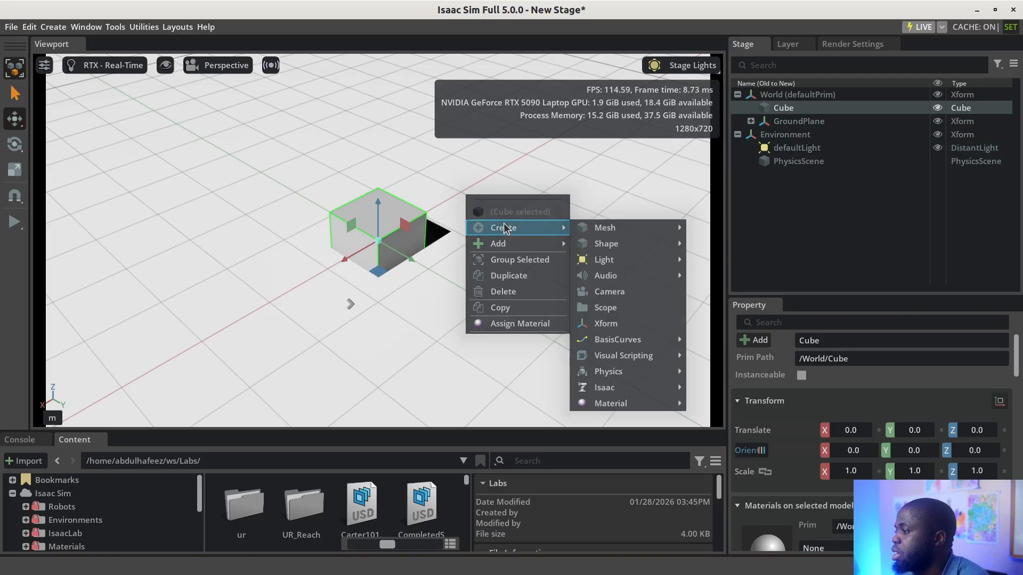
mouse_move(670, 243)
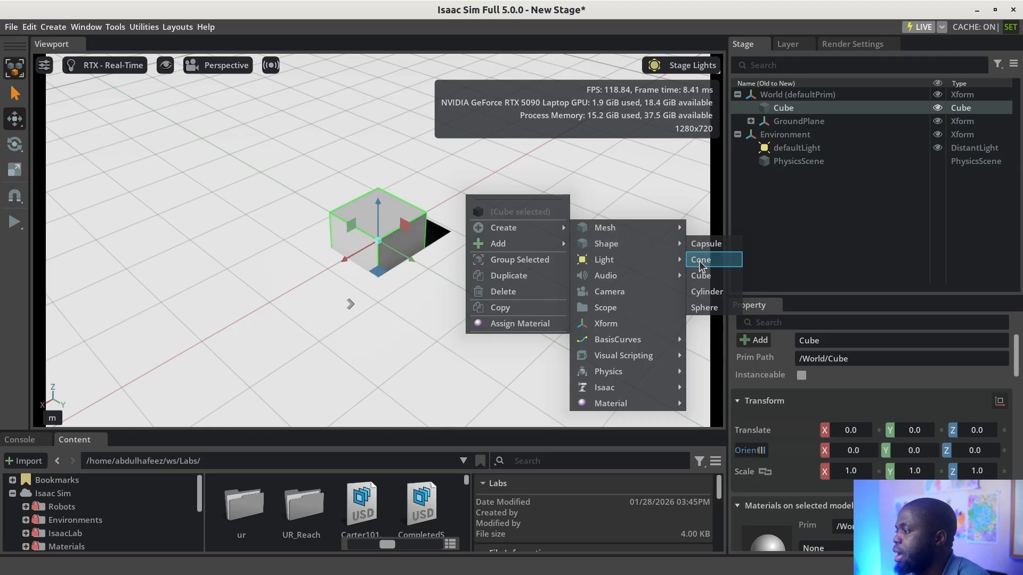
left_click(706, 292)
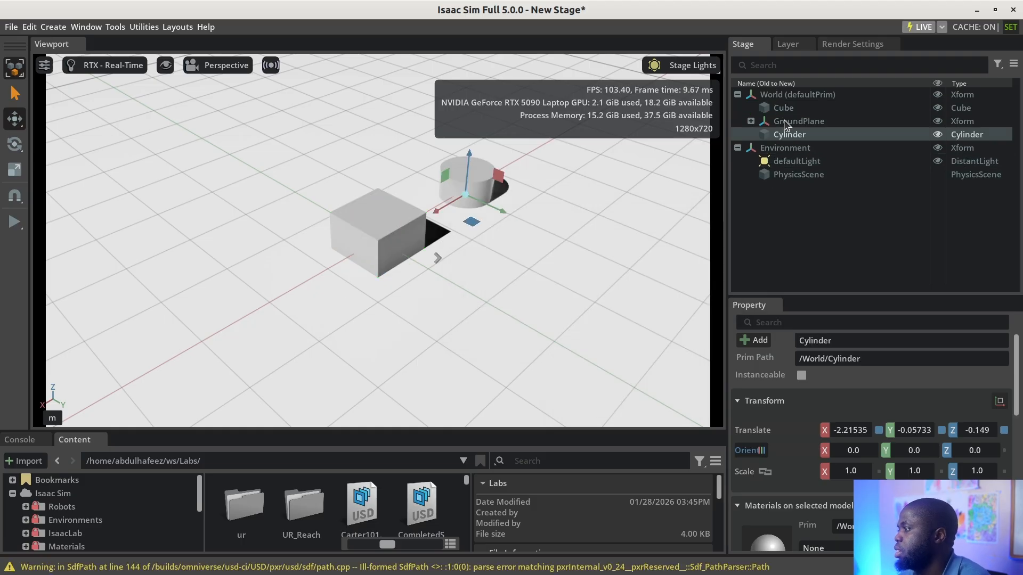
Reparent GroundPlane from World to Environment with Keep Prim Transform.
left_click_drag(797, 122, 792, 158)
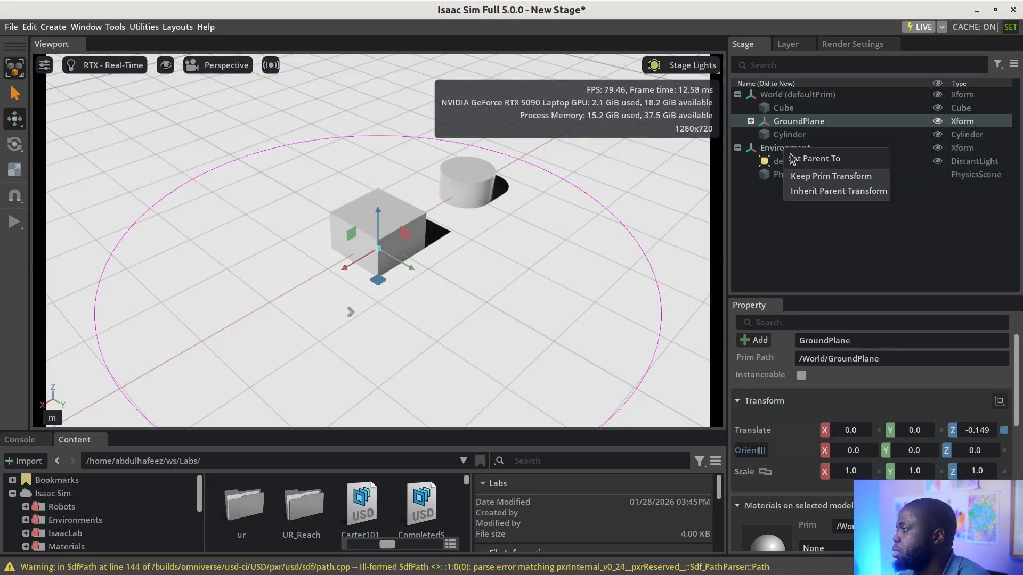
left_click(806, 176)
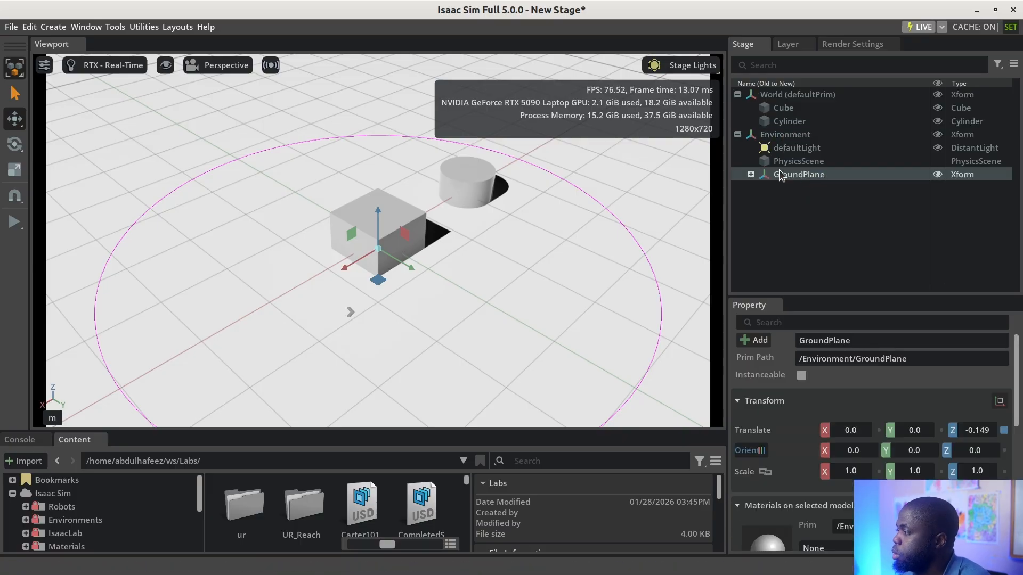
Raise the cylinder to about 0.853 m on Z, and run and stop the simulation to test it.
left_click(789, 121)
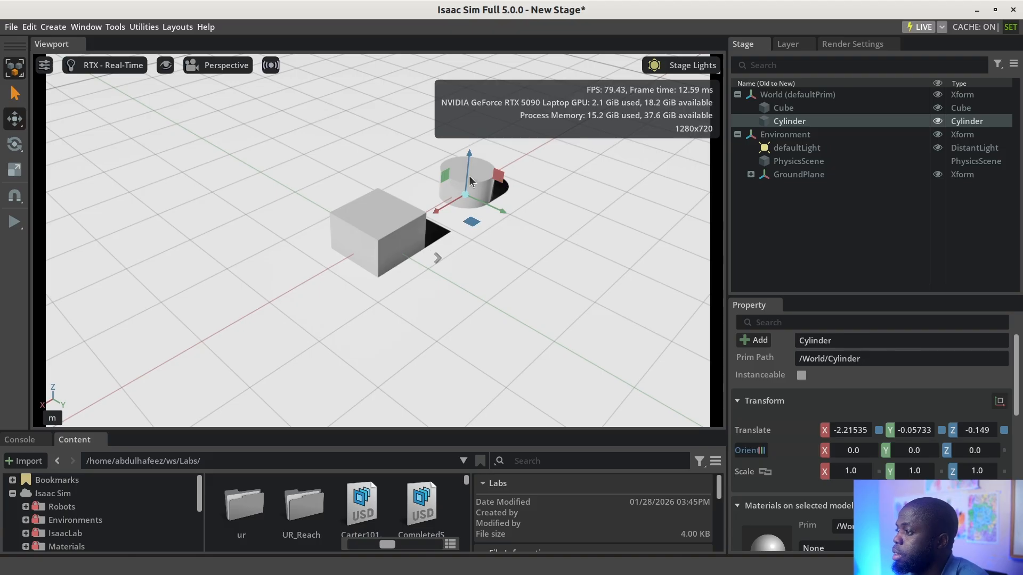
left_click_drag(471, 182, 473, 127)
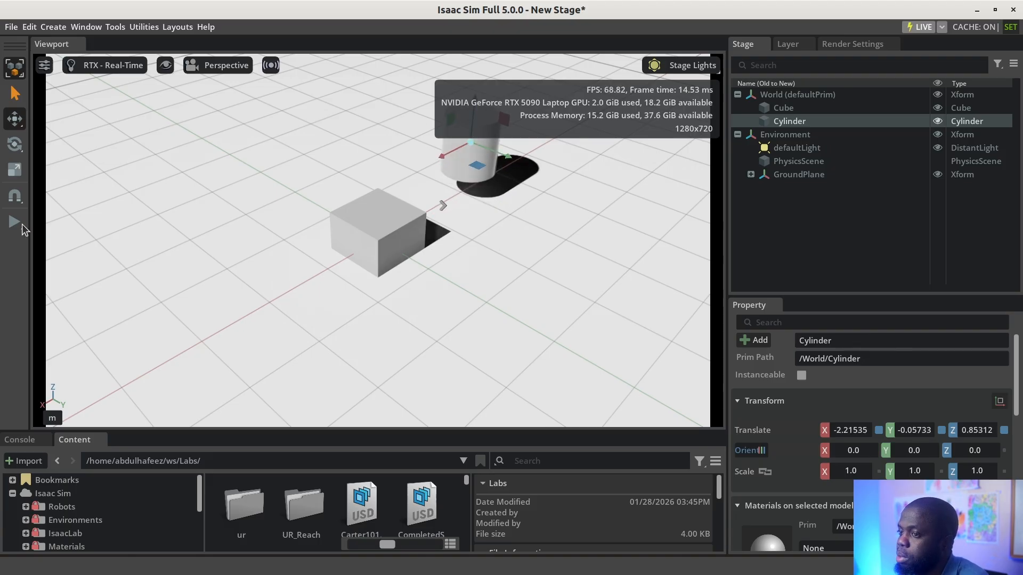
left_click(16, 222)
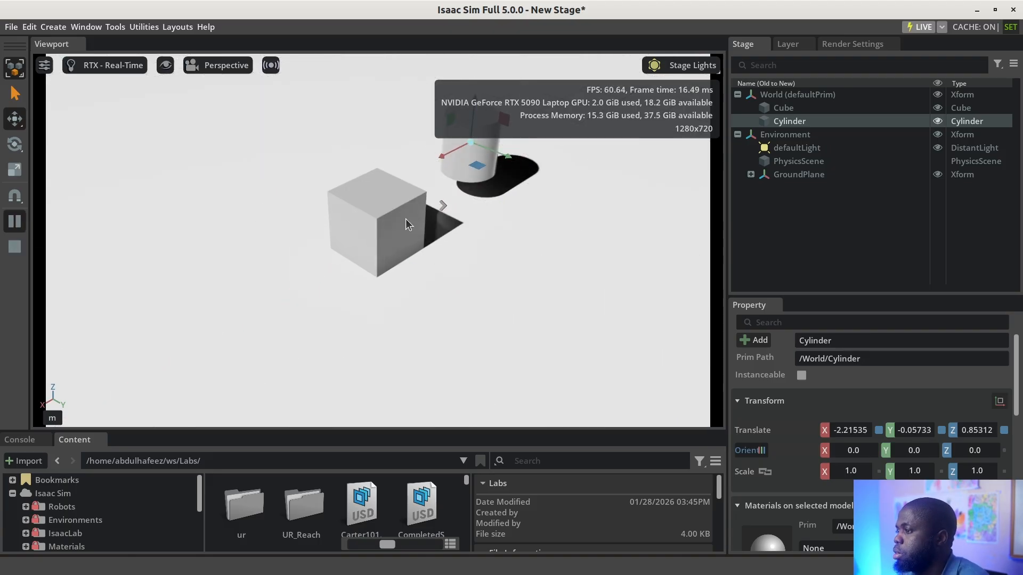
left_click(14, 246)
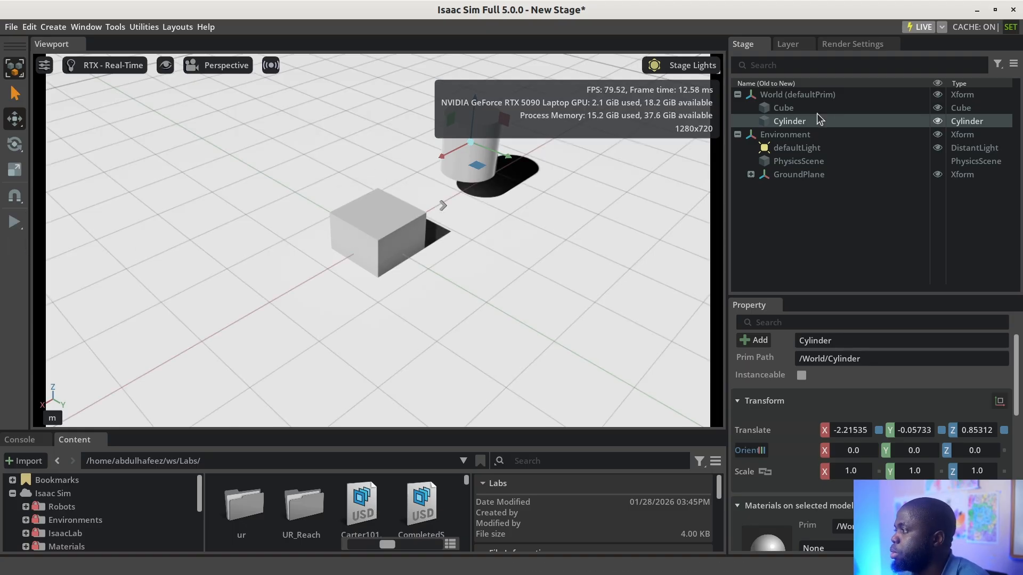
Raise the cube to about 1.737 m on Z and start the simulation.
left_click(780, 109)
left_click_drag(379, 227, 368, 102)
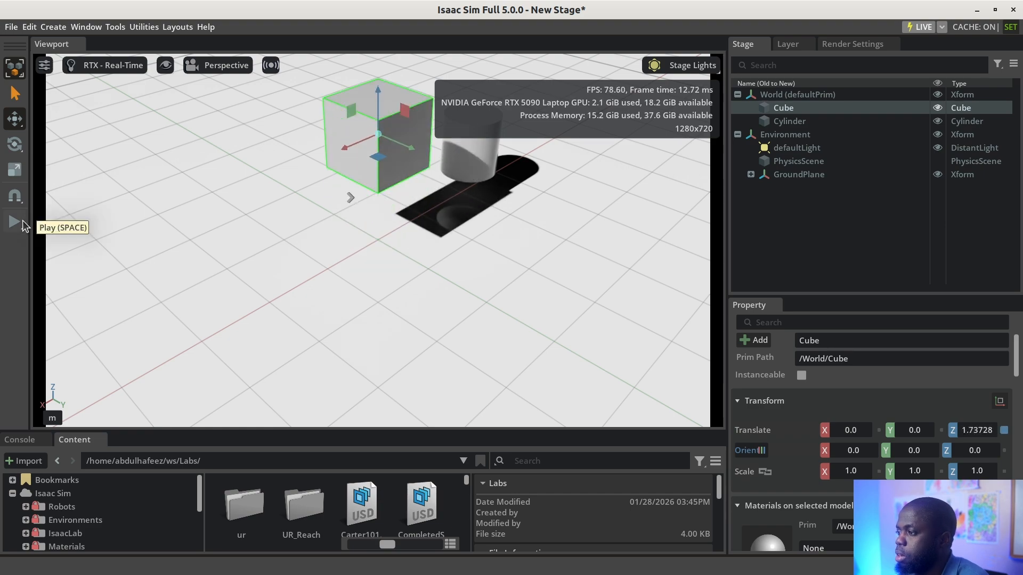
left_click(15, 223)
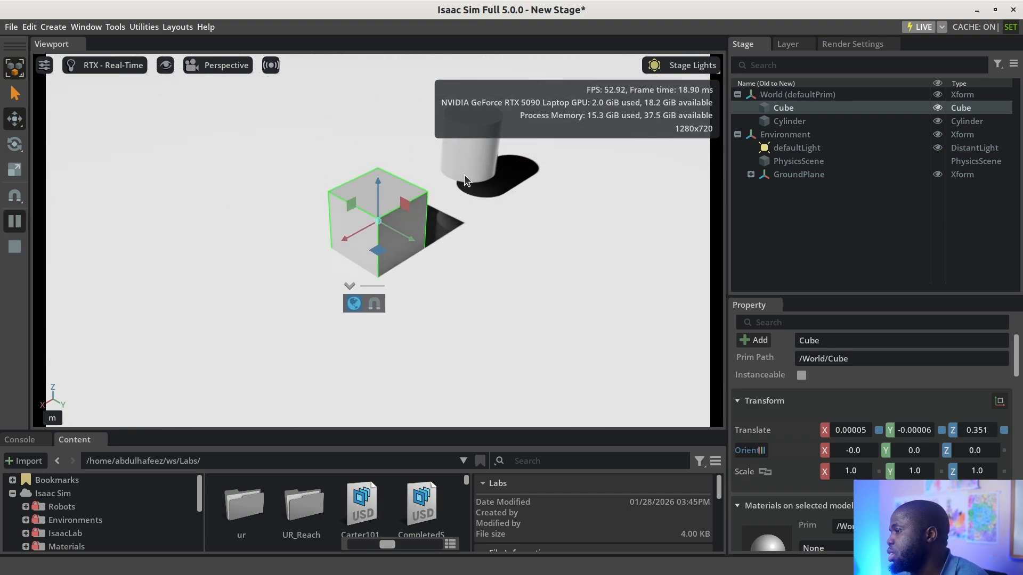
Add Rigid Body physics without a collider to the Cylinder during the running simulation, and stop the simulation.
right_click(827, 107)
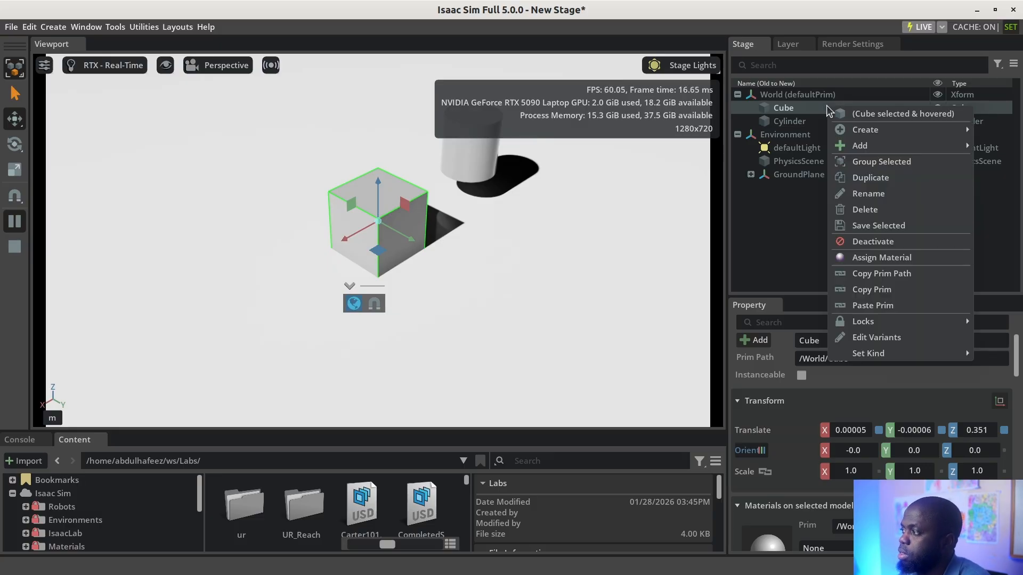
left_click(794, 122)
left_click(793, 122)
right_click(796, 122)
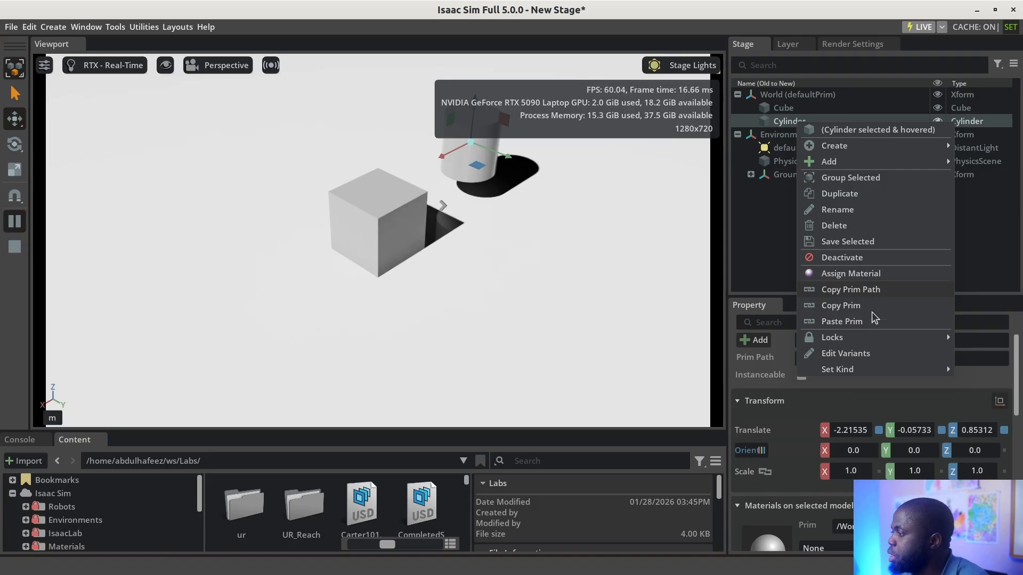
mouse_move(860, 160)
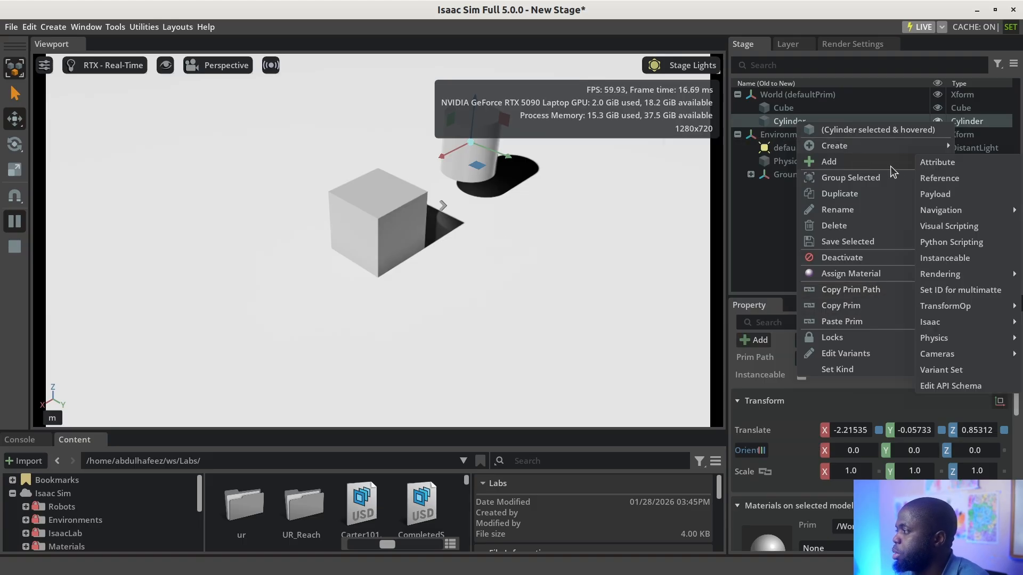
mouse_move(907, 340)
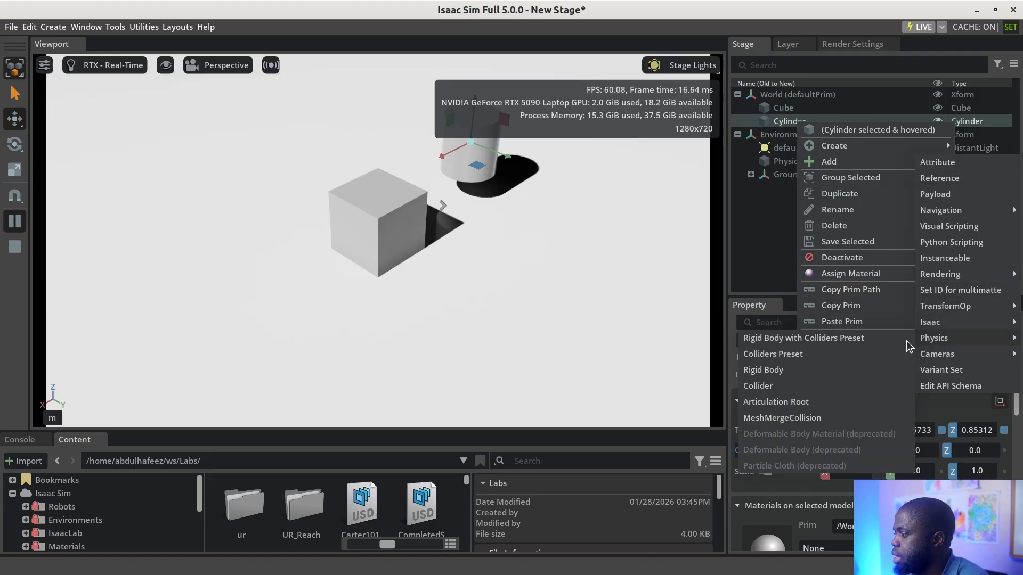
left_click(851, 367)
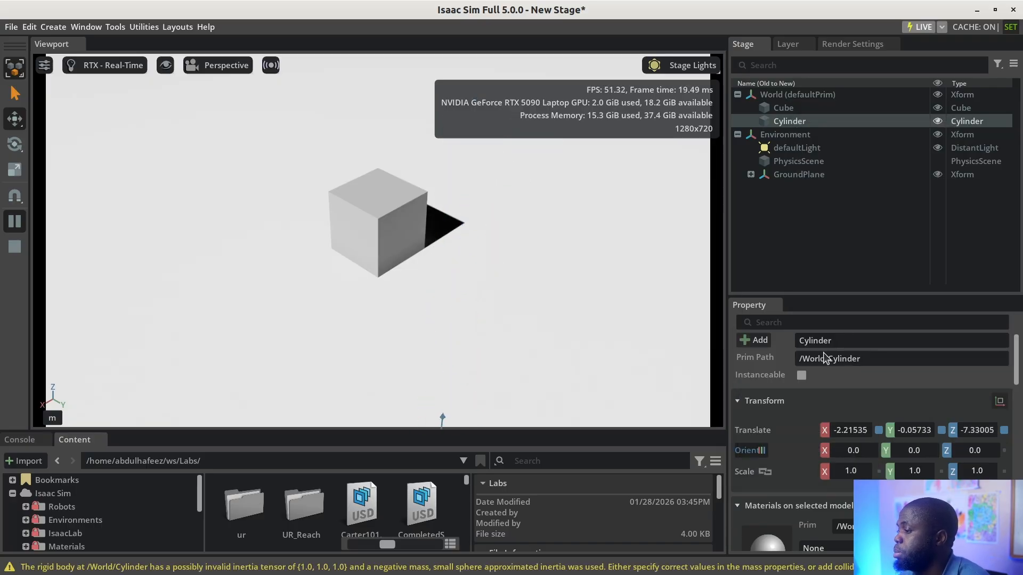
left_click(15, 246)
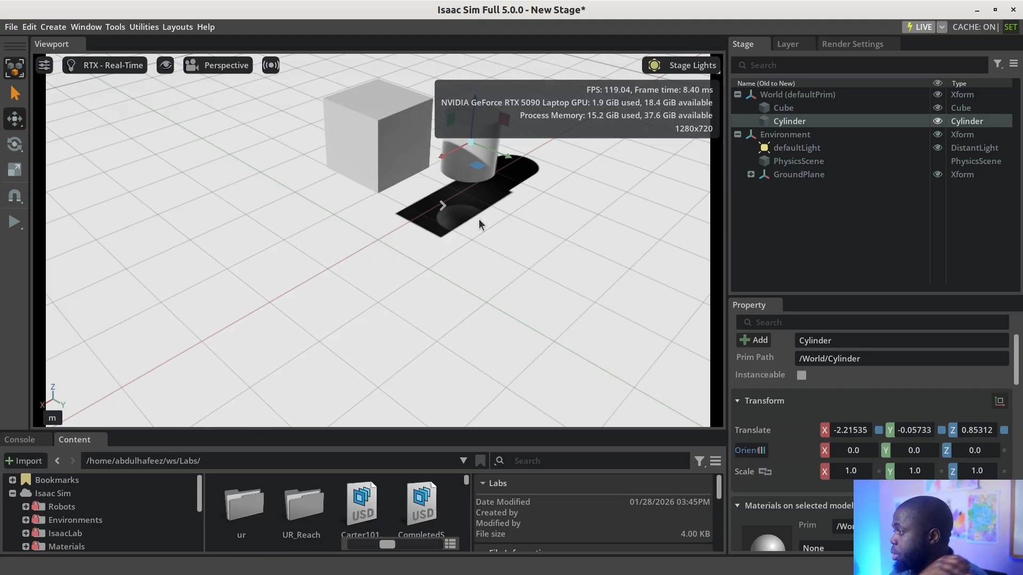
Expand GroundPlane to examine its collision prims and inspect the PhysicsScene properties.
left_click(751, 175)
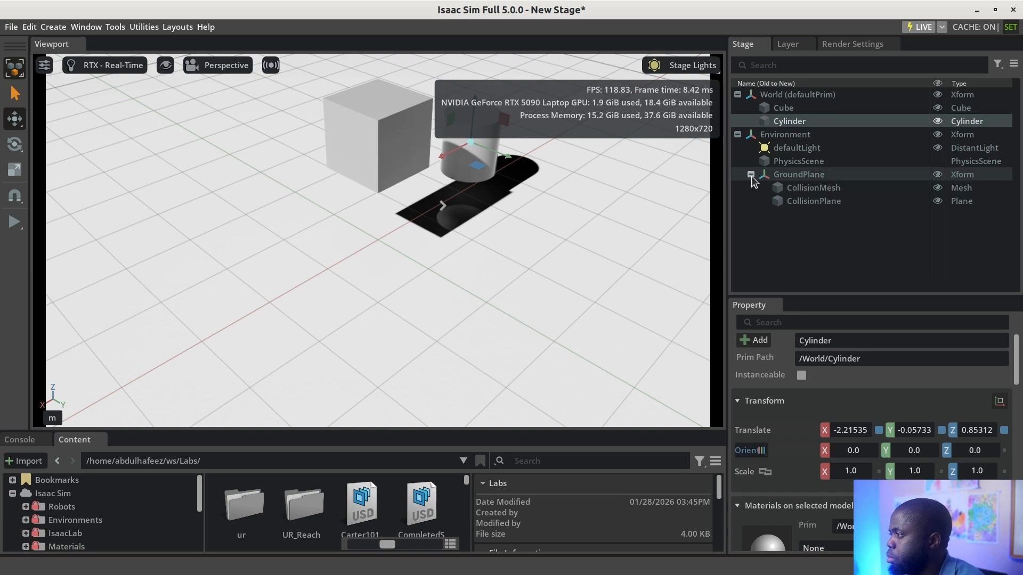
left_click(792, 161)
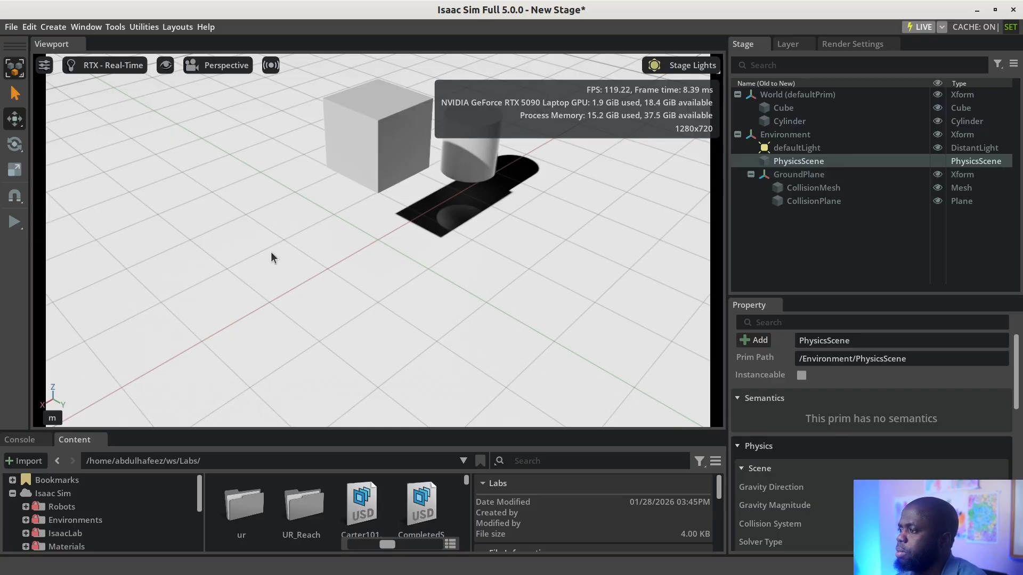
scroll(303, 252, "down", 2)
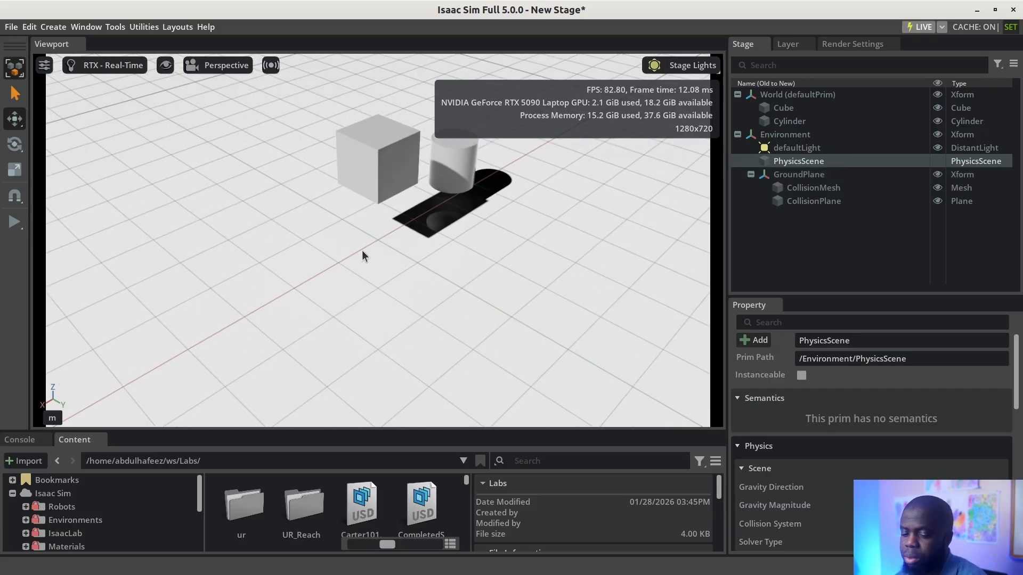
left_click_drag(363, 254, 306, 228, "alt")
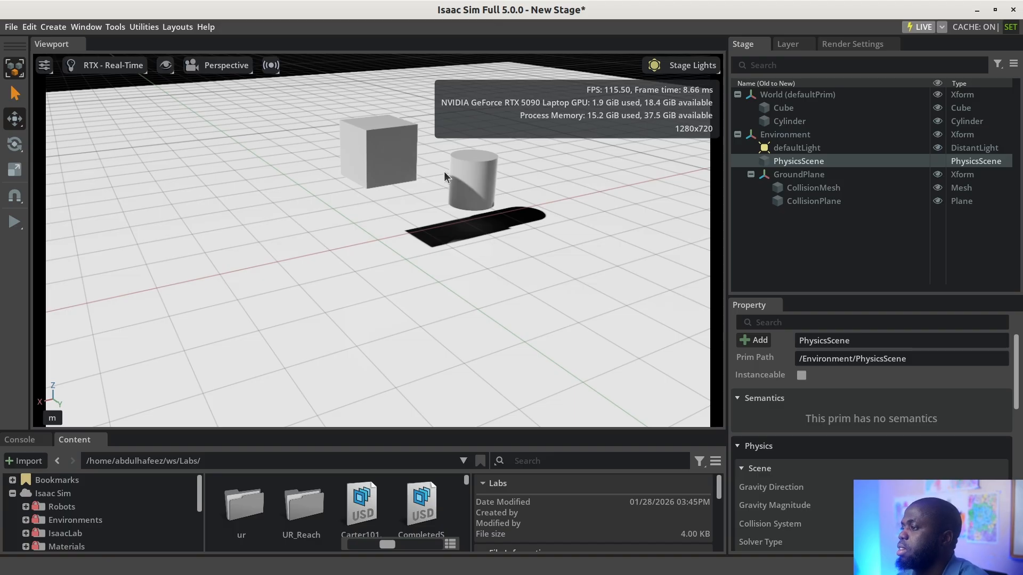
Add a physics Collider to the Cylinder.
left_click(468, 183)
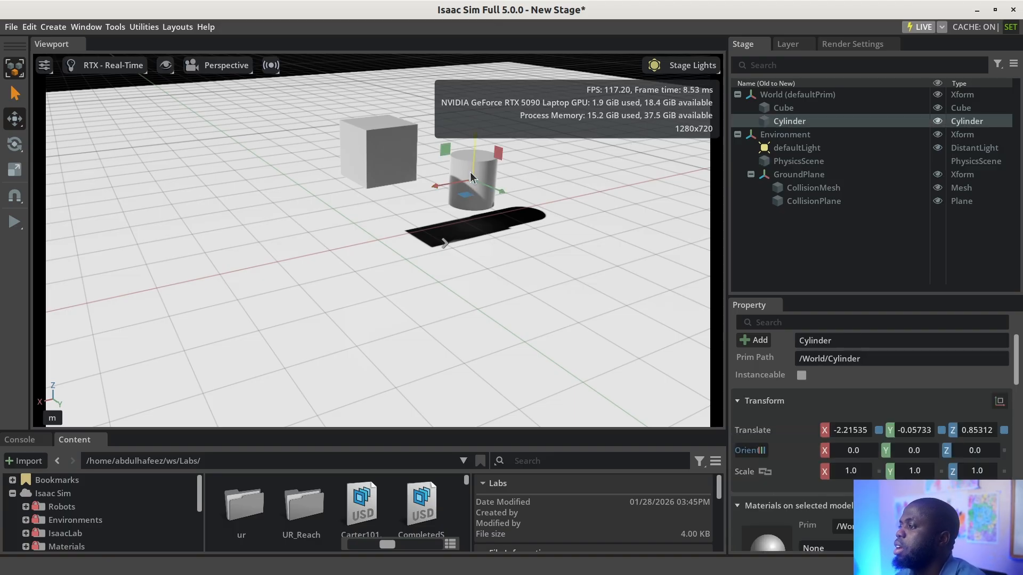
right_click(777, 123)
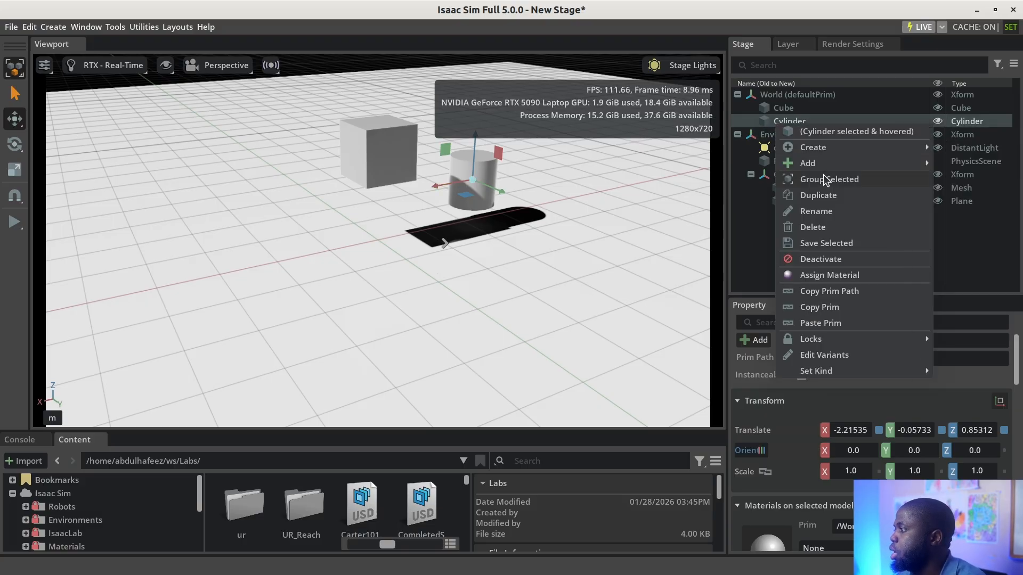
mouse_move(828, 163)
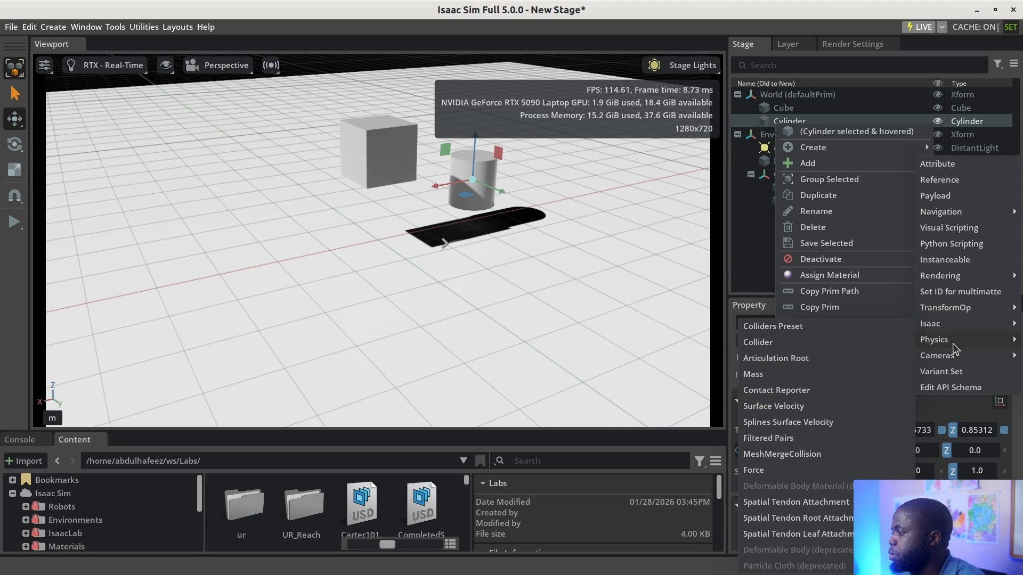
mouse_move(906, 163)
mouse_move(953, 341)
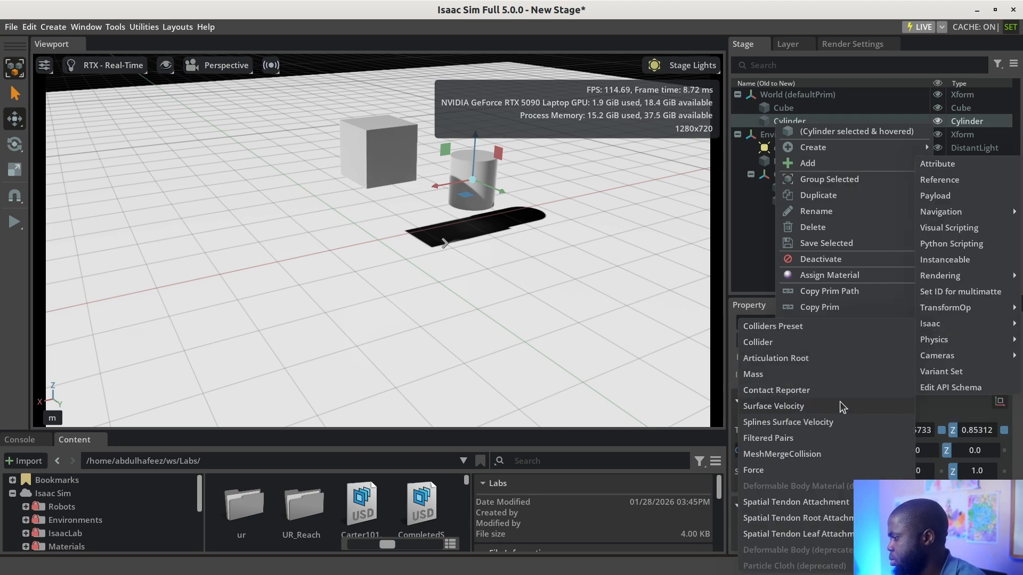
left_click(836, 341)
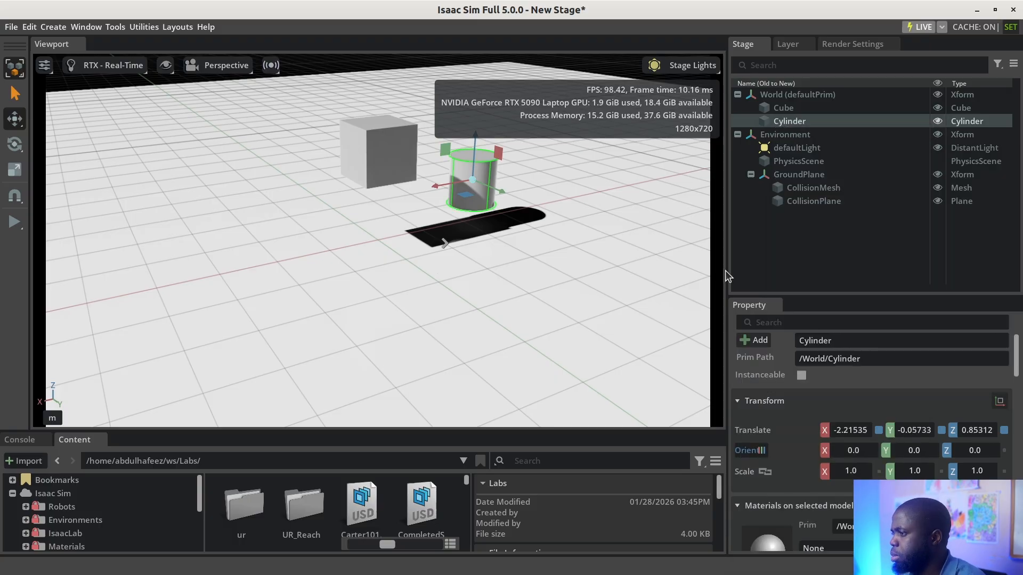
Run the simulation with the cylinder's collider in place and collapse Environment in the stage hierarchy.
left_click(12, 222)
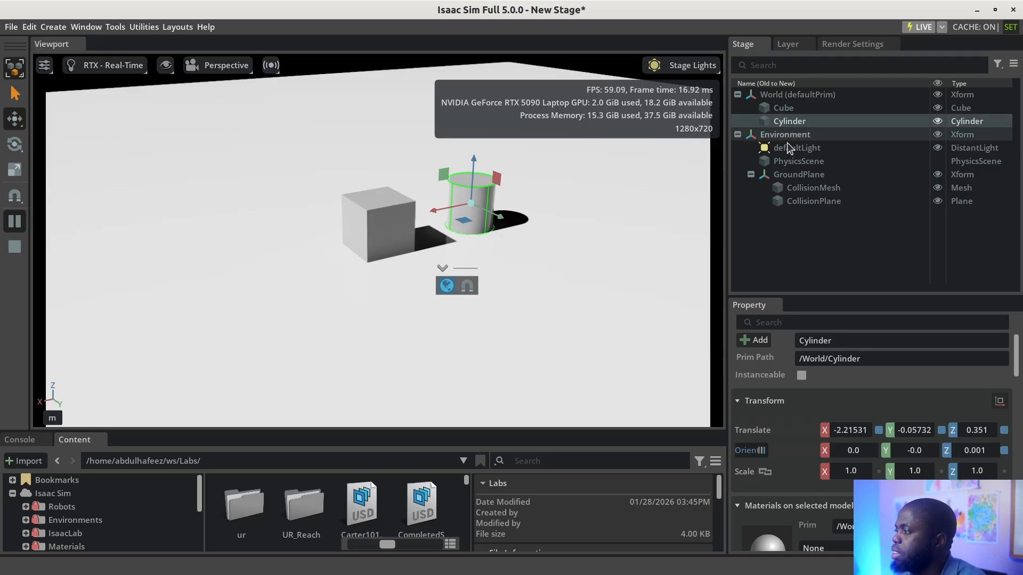
left_click(738, 135)
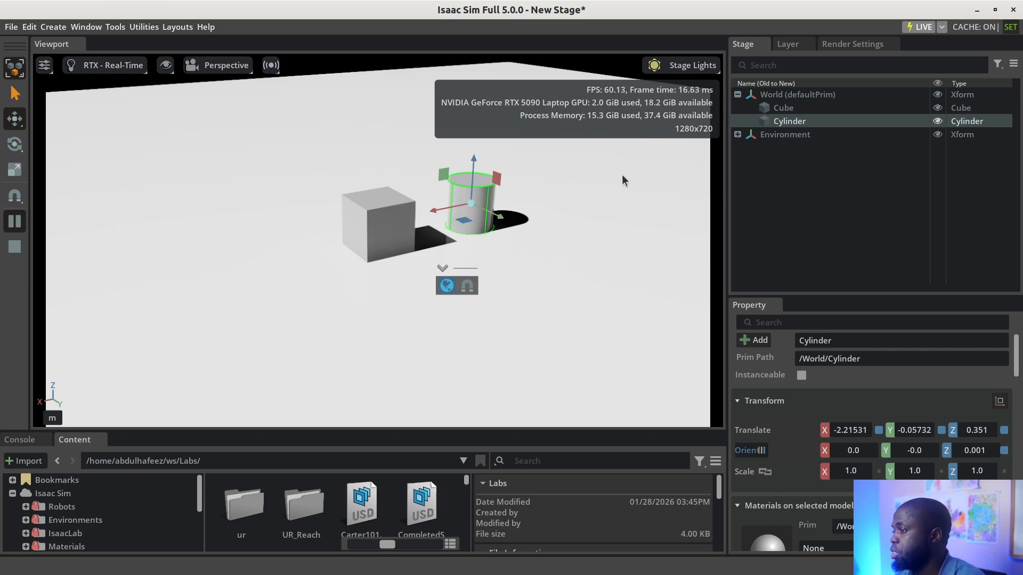
Inspect the positions of the Cube and the Cylinder in the running simulation, and stop the simulation.
left_click(793, 108)
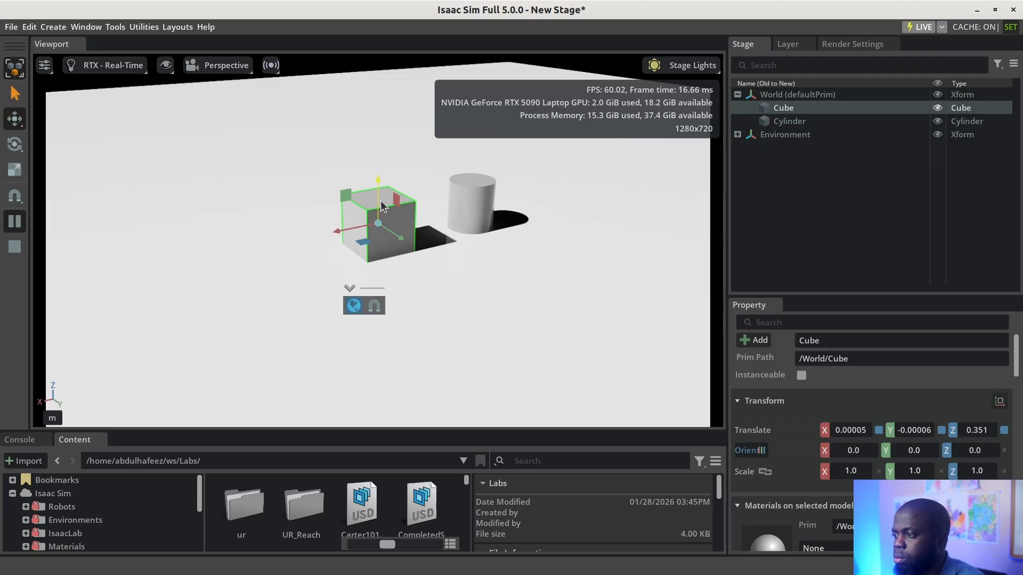
left_click(22, 76)
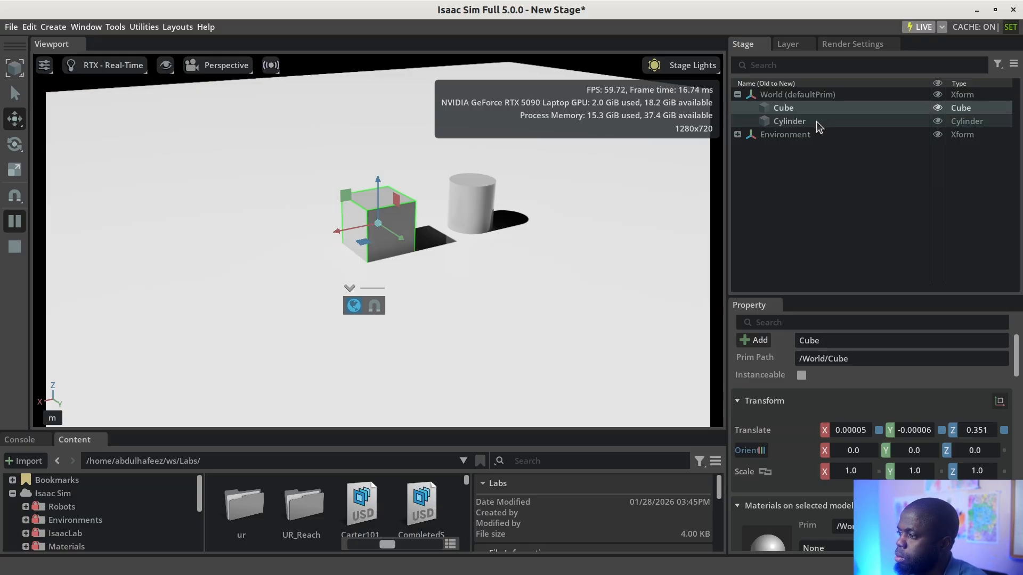
left_click(780, 126)
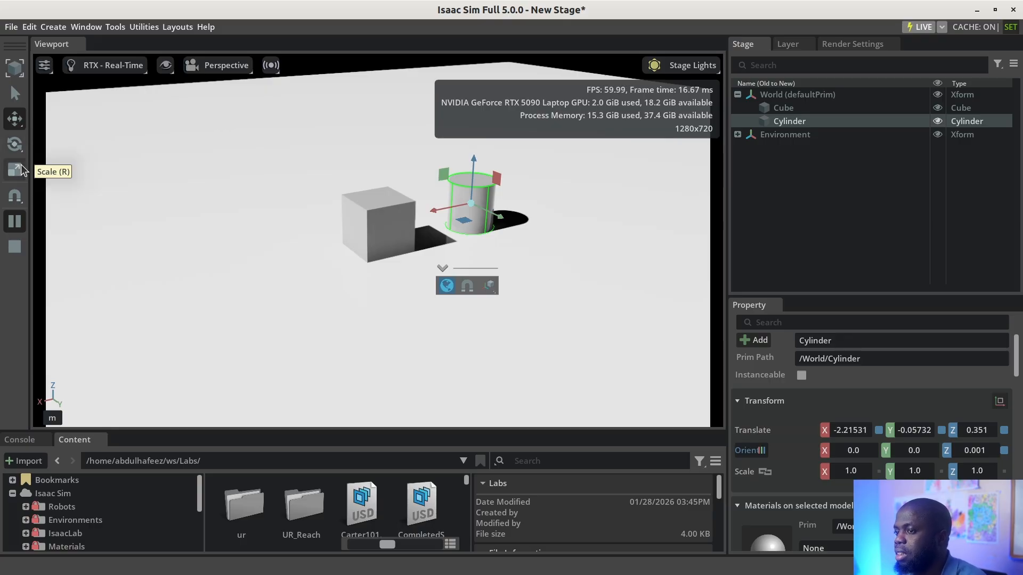
left_click(19, 245)
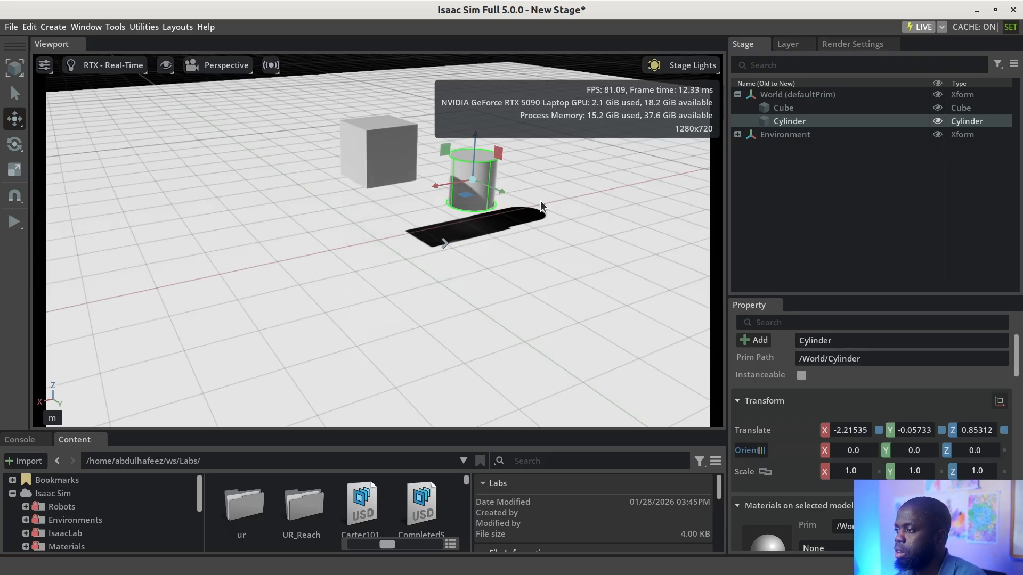
Move the Cylinder freely along its axes in the viewport to about X -1.86, Y -0.45, Z 1.01.
left_click(592, 193)
left_click_drag(592, 193, 394, 174, "alt")
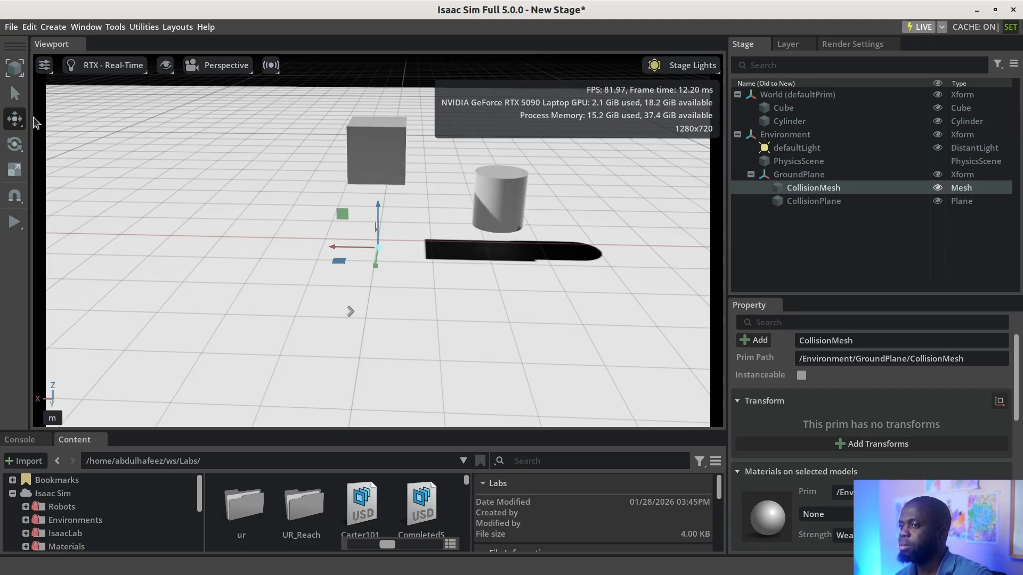
left_click(788, 118)
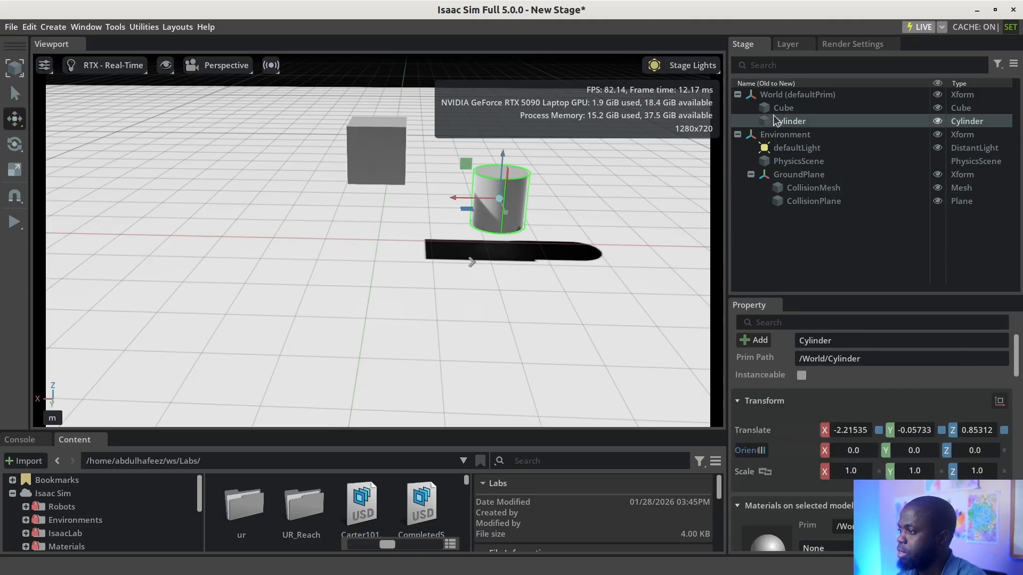
mouse_move(503, 162)
left_mouse_down()
mouse_move(504, 111)
mouse_move(488, 191)
mouse_move(489, 171)
left_mouse_up()
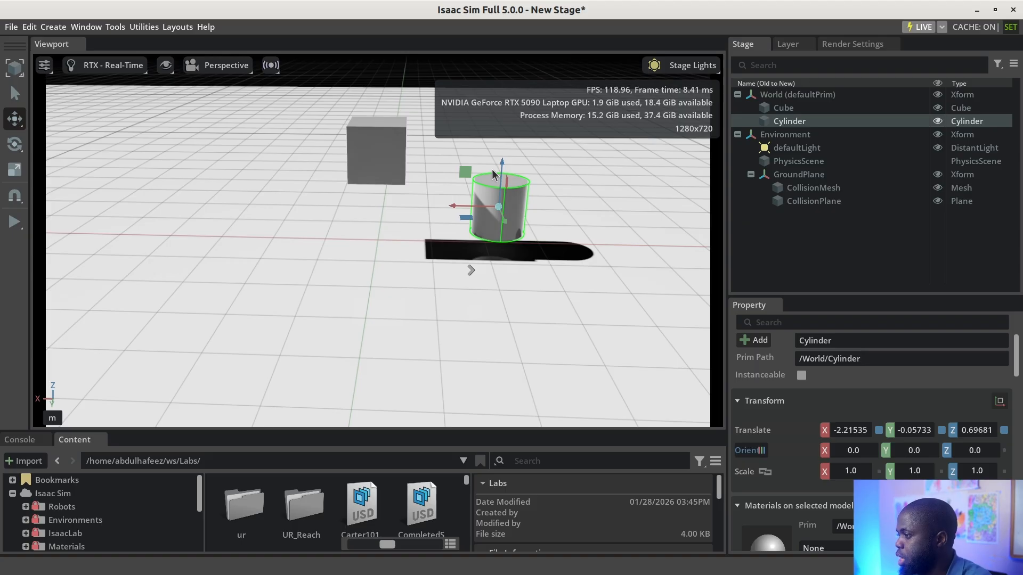
mouse_move(500, 175)
left_mouse_down()
mouse_move(506, 135)
mouse_move(497, 214)
mouse_move(501, 163)
left_mouse_up()
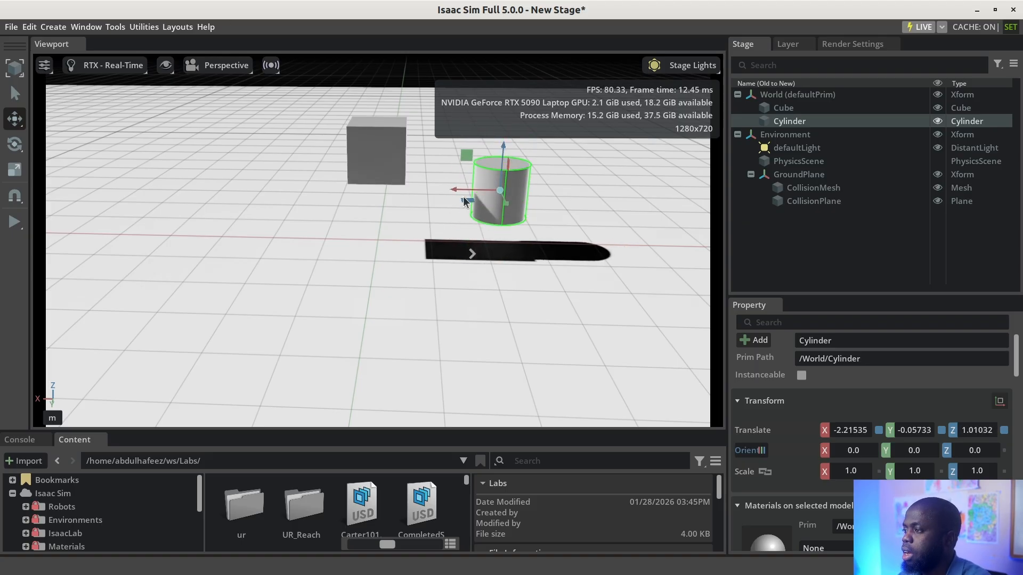
mouse_move(464, 200)
left_mouse_down()
mouse_move(429, 199)
mouse_move(459, 198)
left_mouse_up()
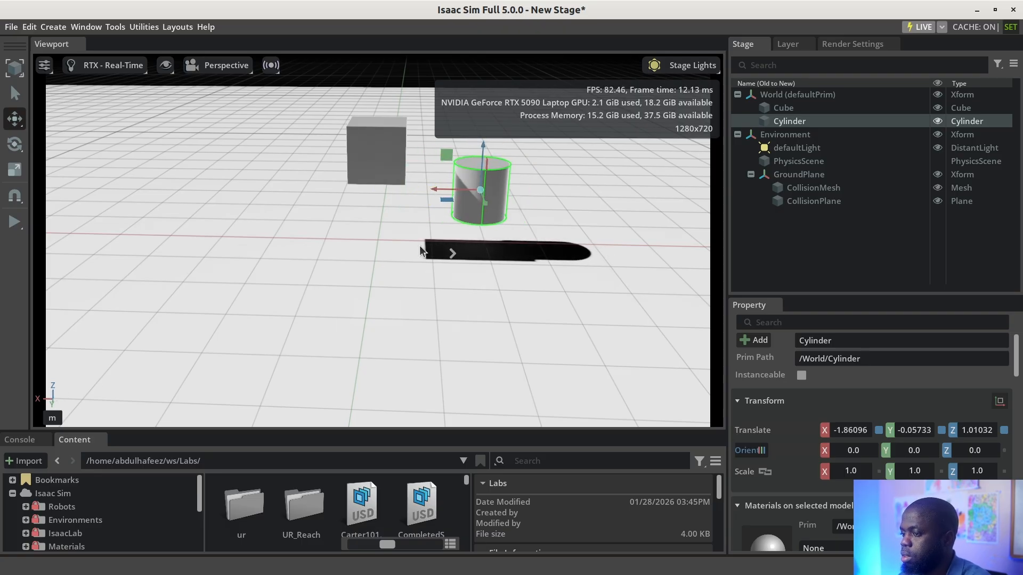
mouse_move(485, 208)
left_mouse_down()
mouse_move(508, 230)
mouse_move(485, 235)
mouse_move(494, 219)
left_mouse_up()
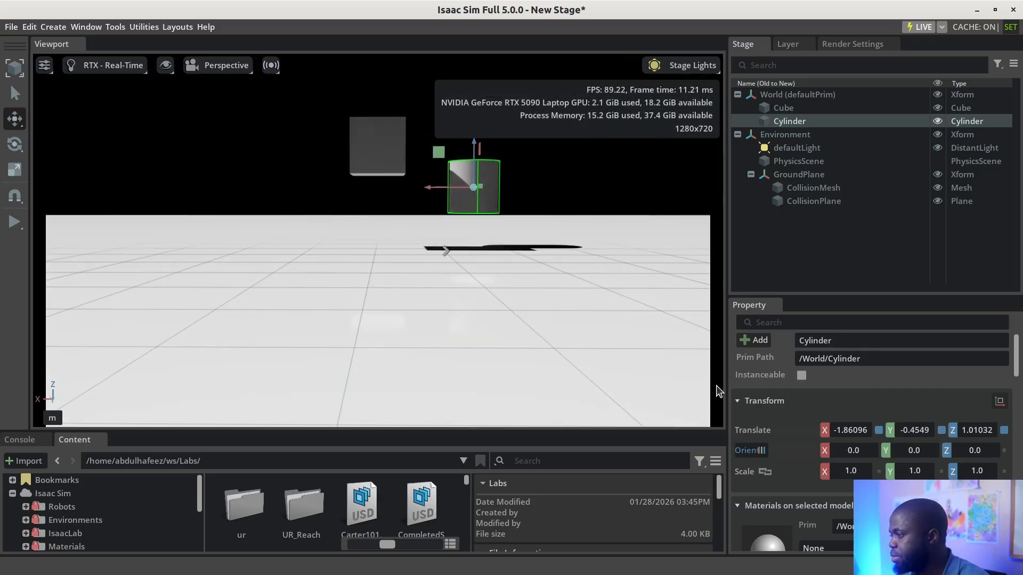
left_click_drag(470, 299, 582, 337, "alt")
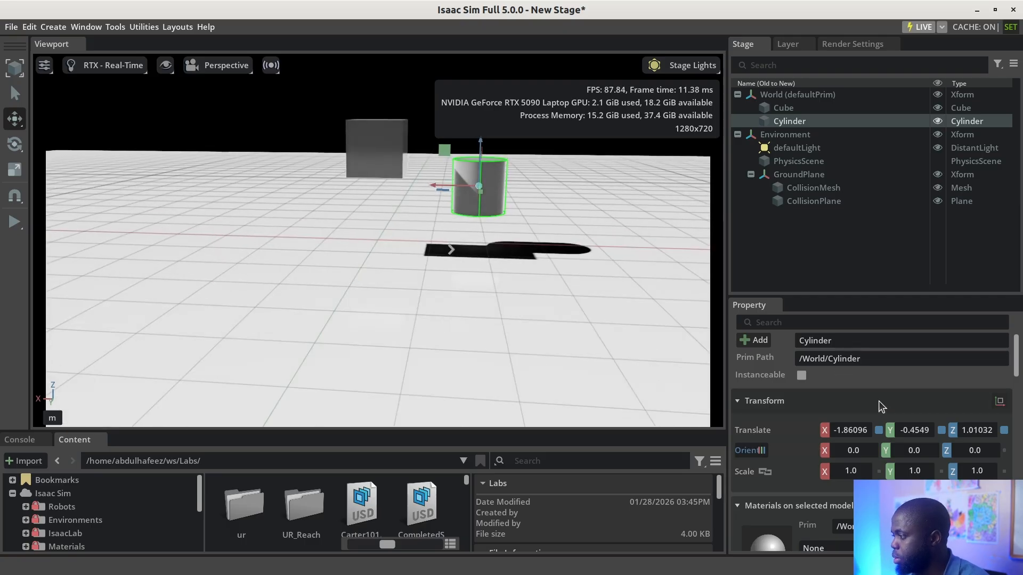
Set the Cylinder's X, Y and Z translation values to 0 to place it at the origin.
left_click(859, 431)
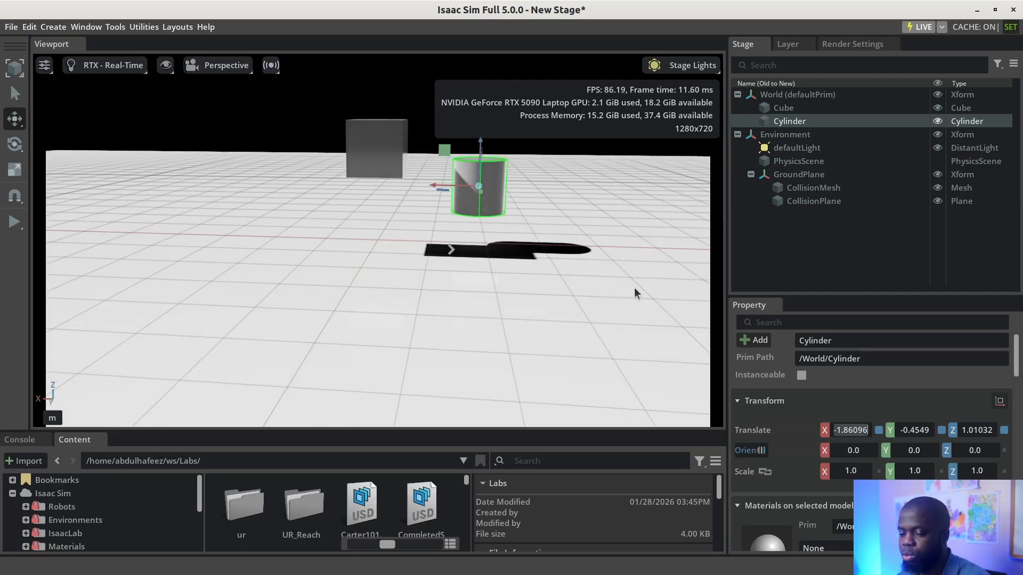
left_click(788, 414)
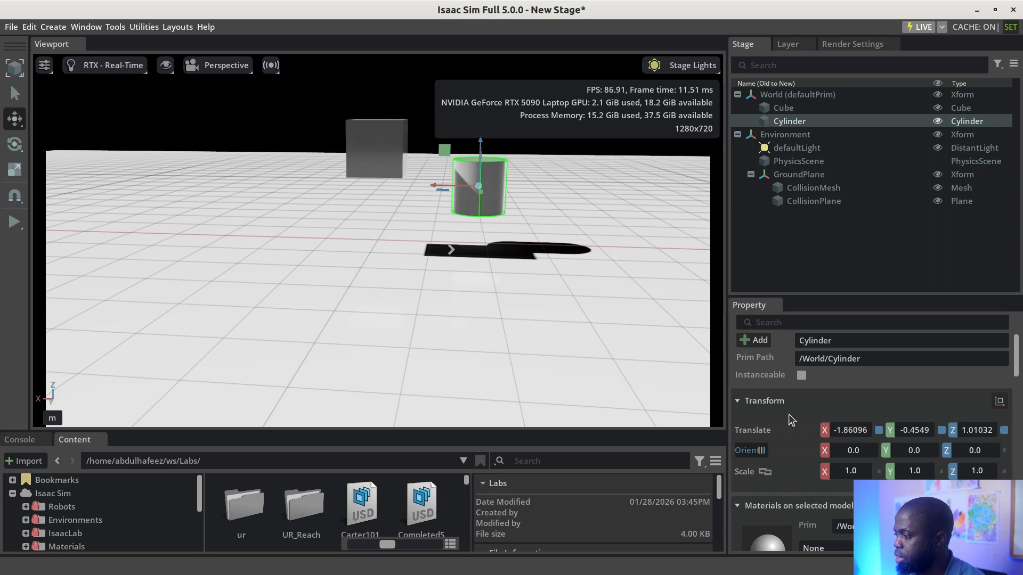
double_click(848, 430)
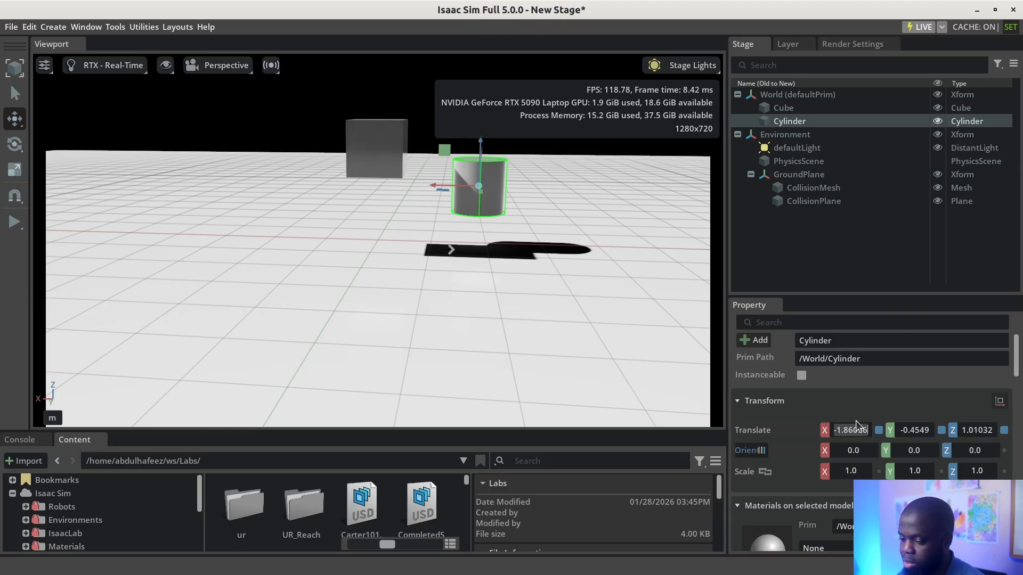
type("0")
key("Return")
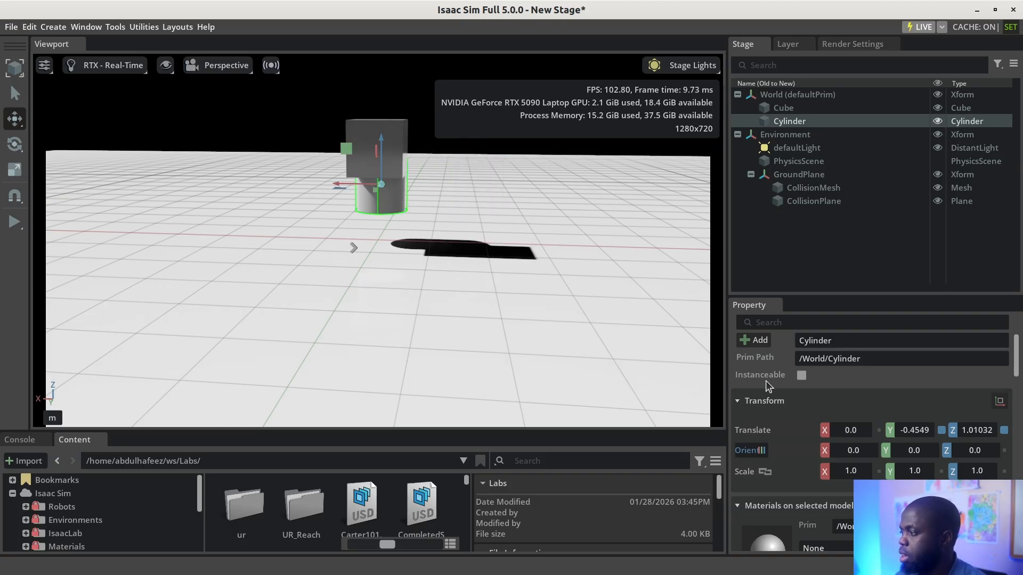
double_click(923, 435)
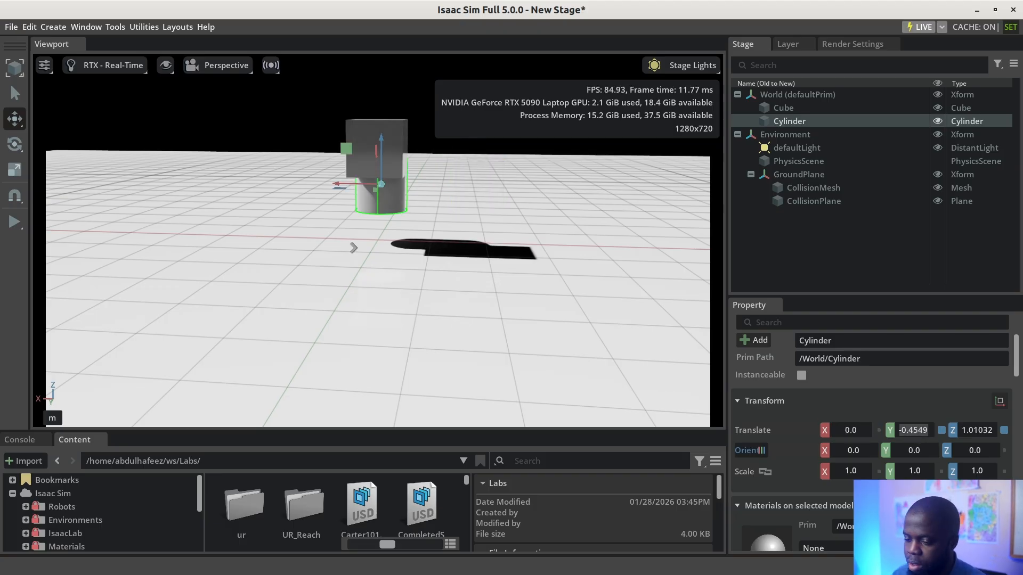
type("0")
key("Return")
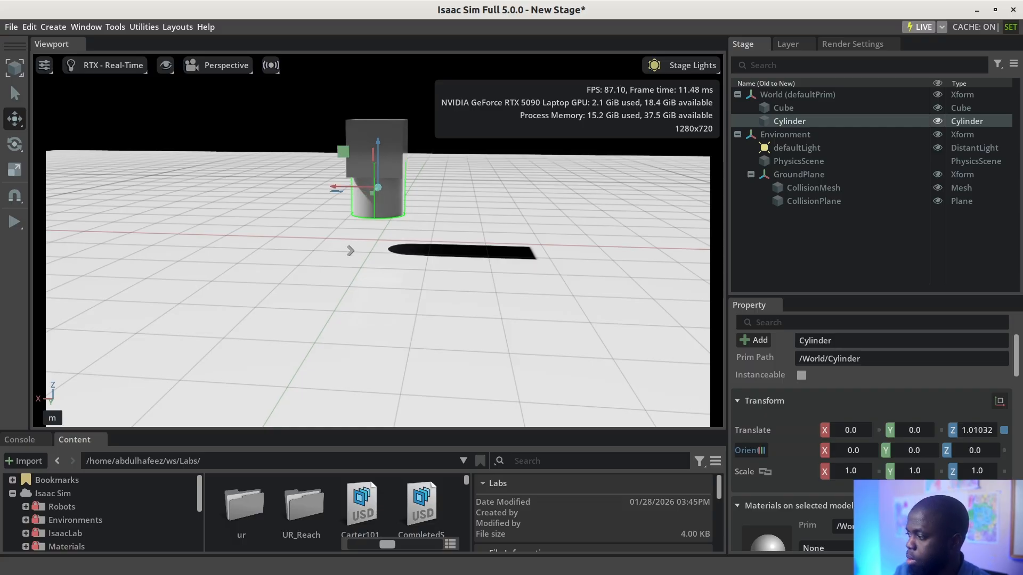
double_click(979, 430)
type("0")
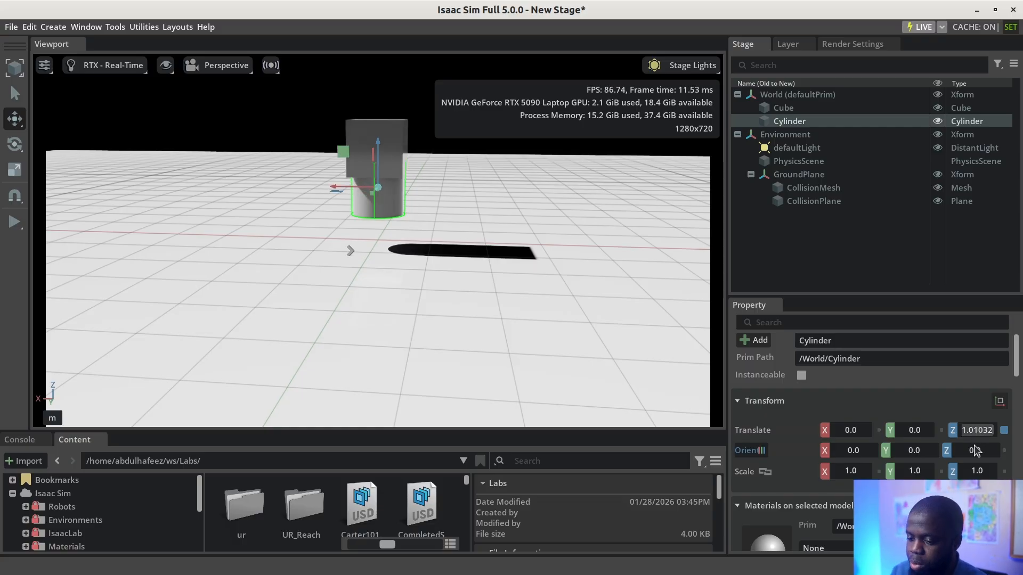
key("Return")
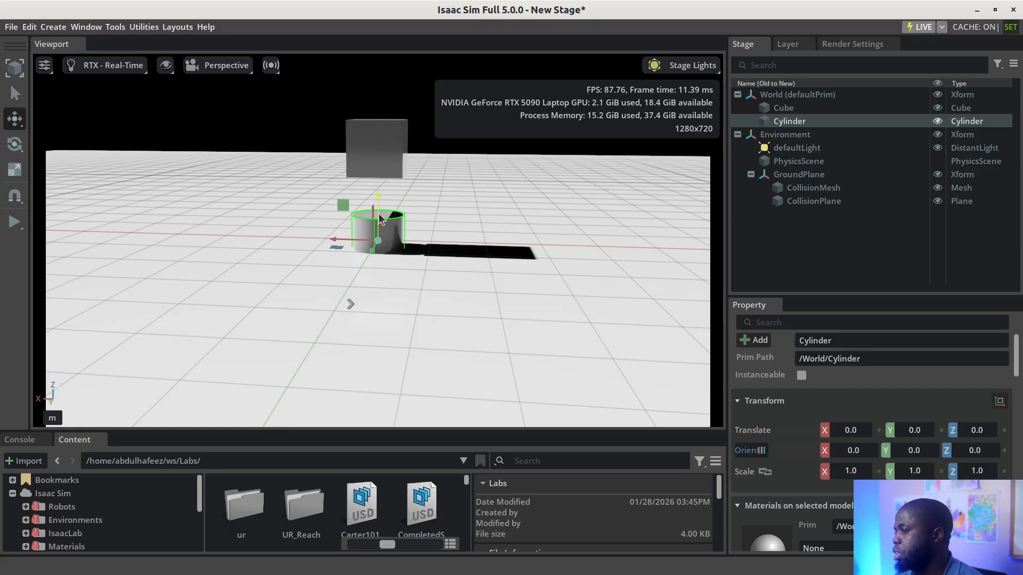
Raise the Cylinder above the ground plane and set its Z translation to 0.5.
mouse_move(378, 214)
left_mouse_down()
mouse_move(382, 174)
mouse_move(381, 194)
left_mouse_up()
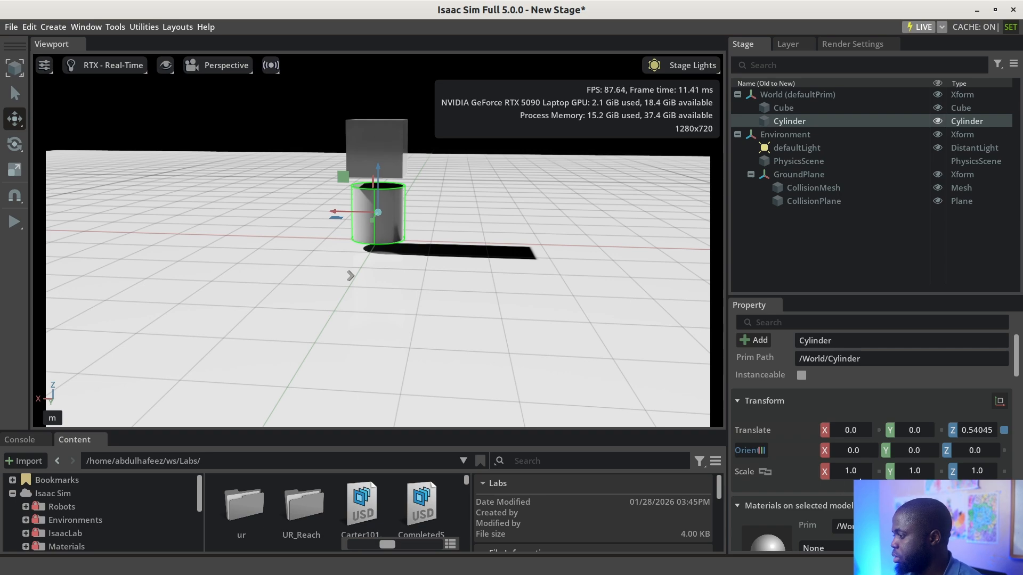
double_click(980, 430)
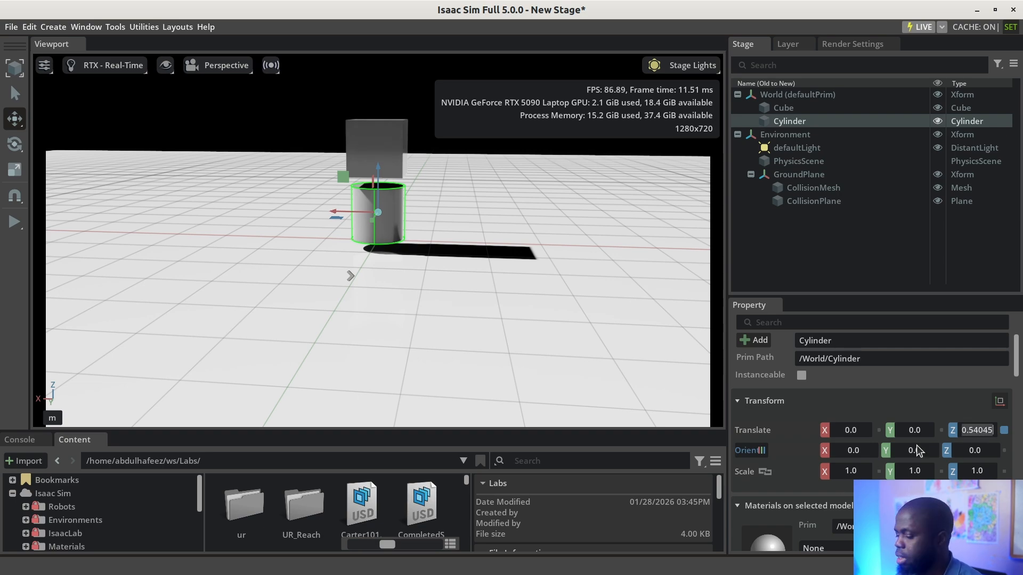
type("0.5")
key("Return")
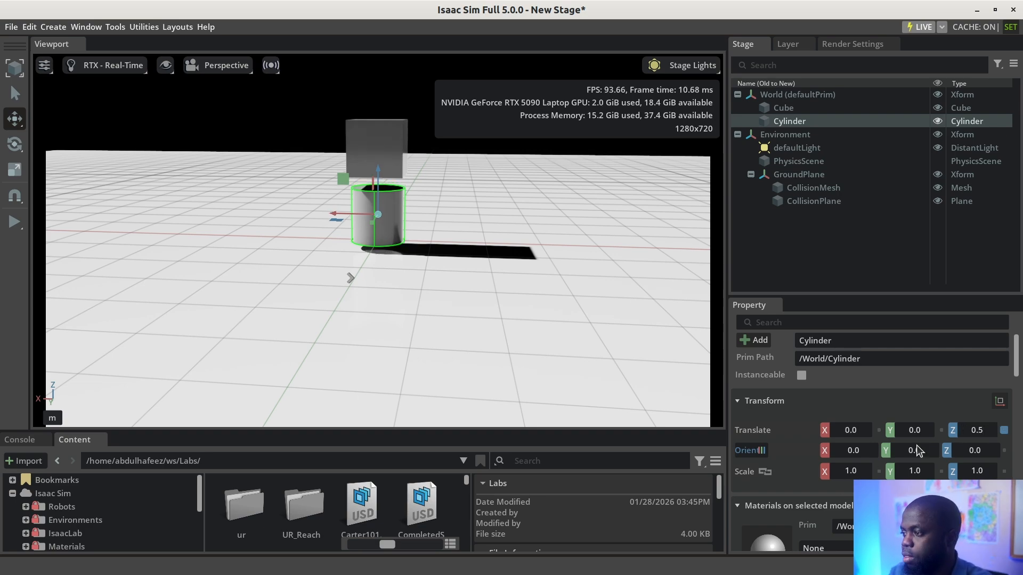
Move the Cylinder away from the Cube to X translation 2.9 and Y translation -0.2.
left_click(419, 266)
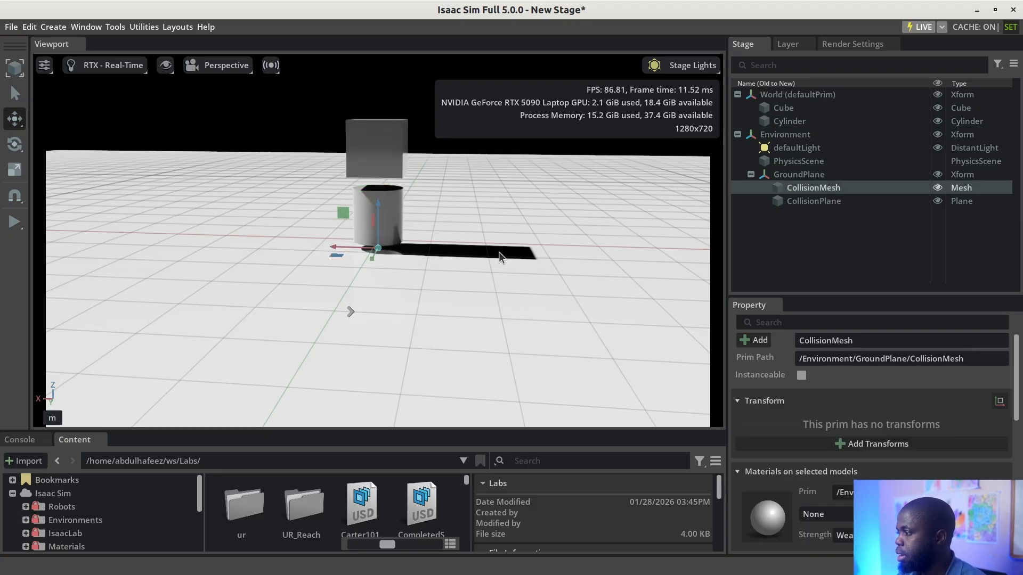
left_click(780, 122)
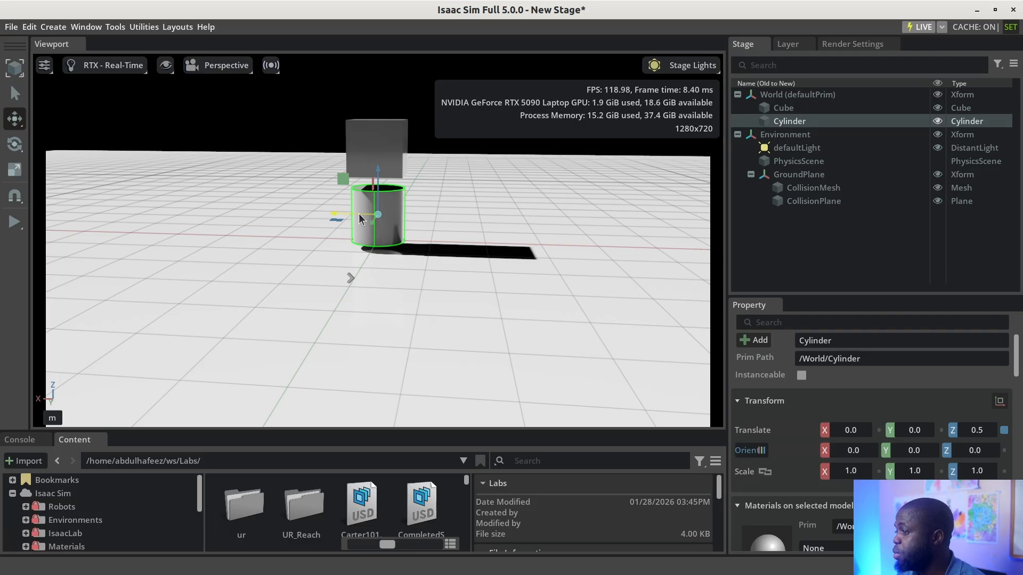
left_click_drag(359, 216, 230, 272)
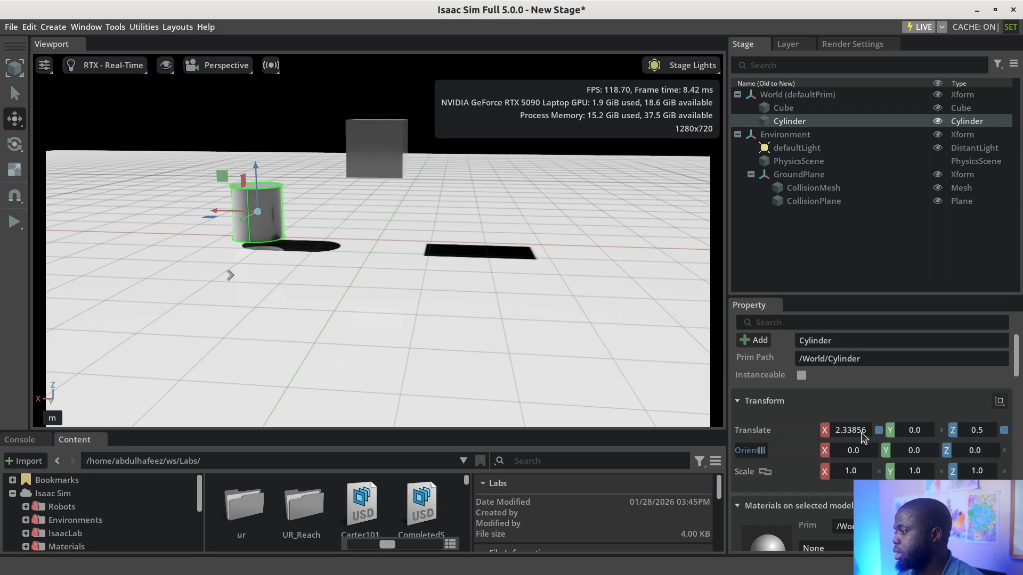
double_click(841, 431)
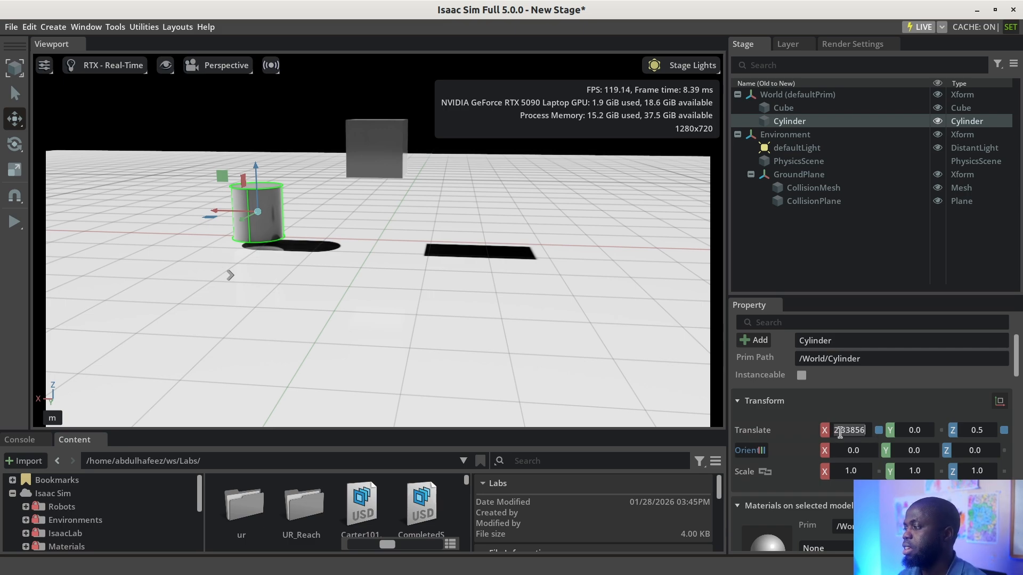
left_click(870, 418)
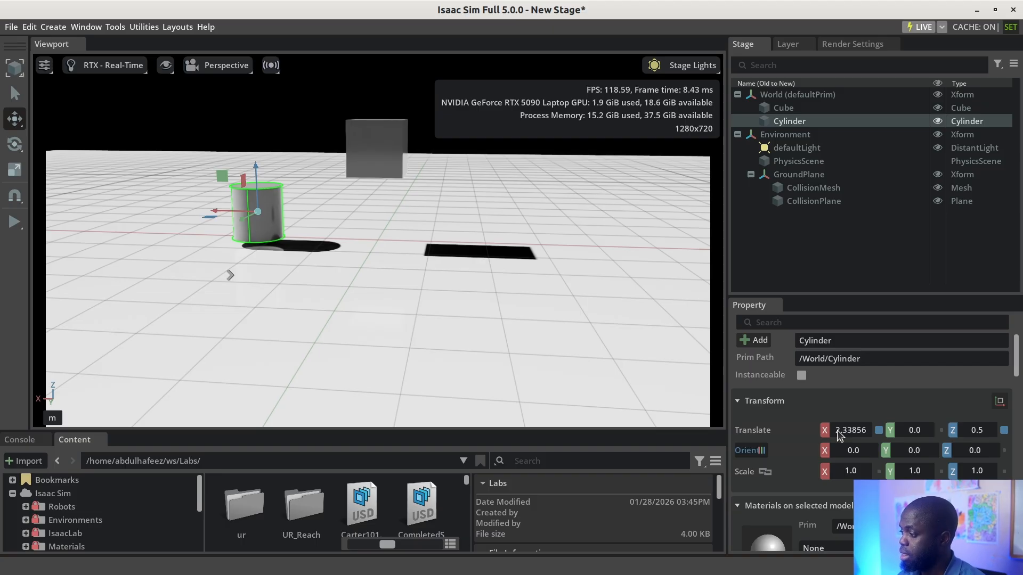
mouse_move(839, 434)
left_mouse_down()
mouse_move(853, 429)
mouse_move(830, 432)
mouse_move(857, 432)
left_mouse_up()
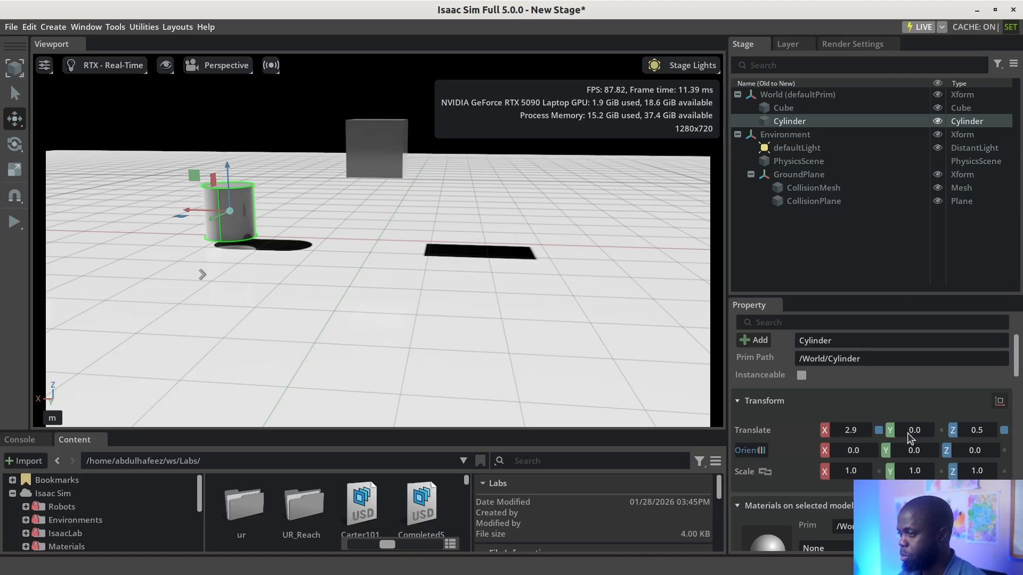
mouse_move(908, 433)
left_mouse_down()
mouse_move(922, 432)
mouse_move(907, 431)
left_mouse_up()
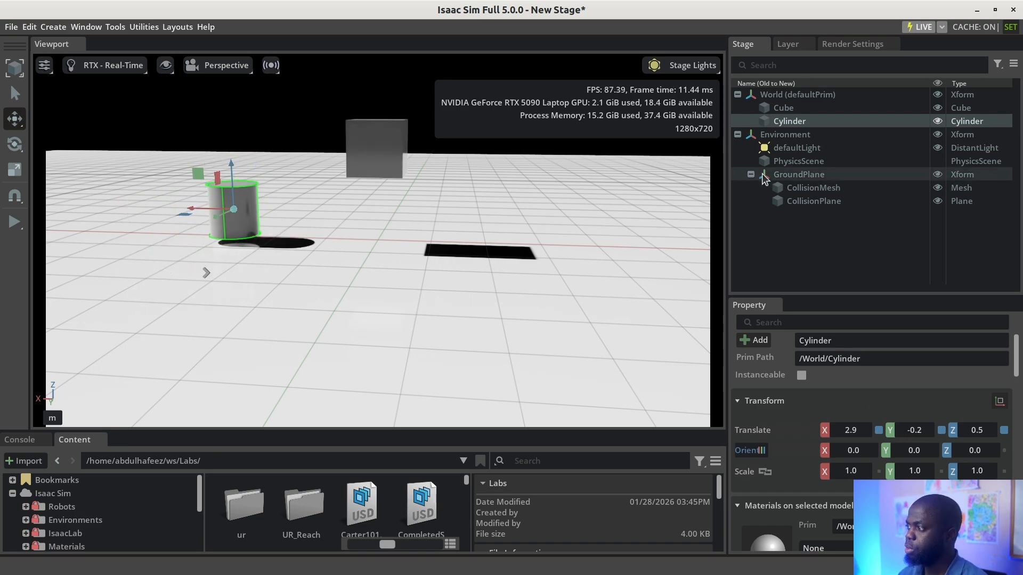
Adjust the Cube's translation to Y -0.4 and lower it to Z 0.4.
left_click(787, 109)
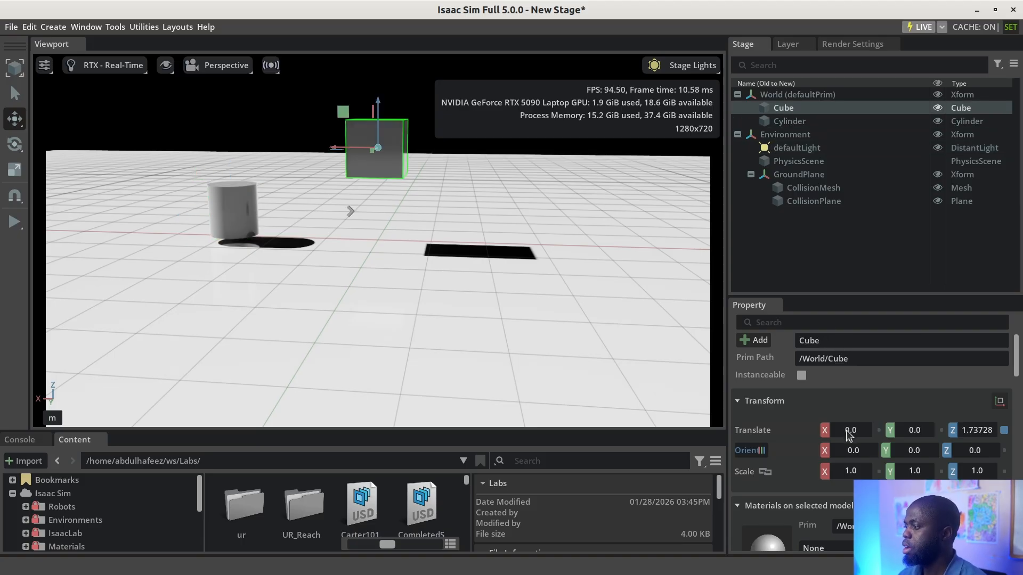
left_click_drag(840, 433, 846, 431)
left_click_drag(908, 428, 905, 429)
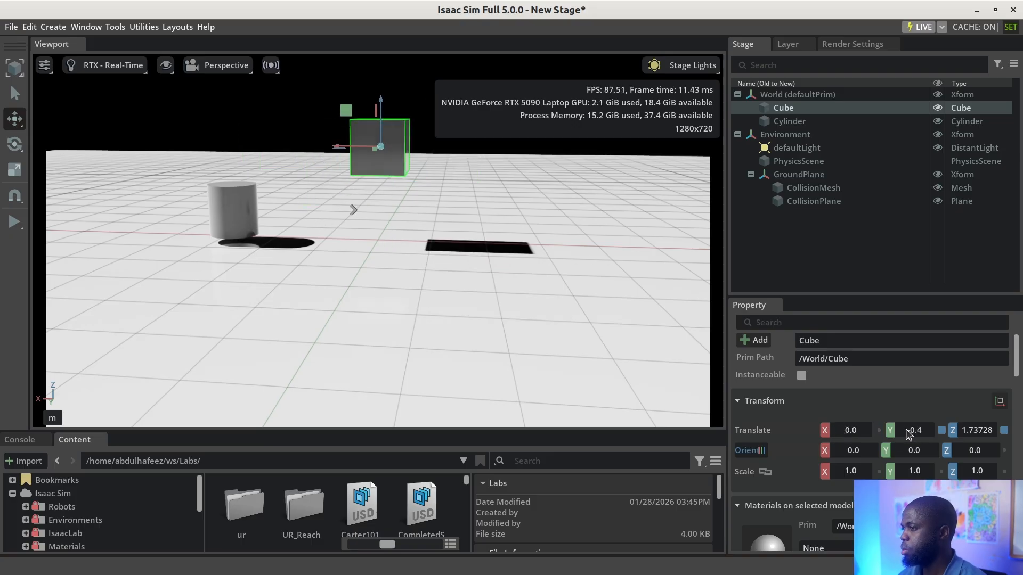
left_click_drag(986, 434, 978, 433)
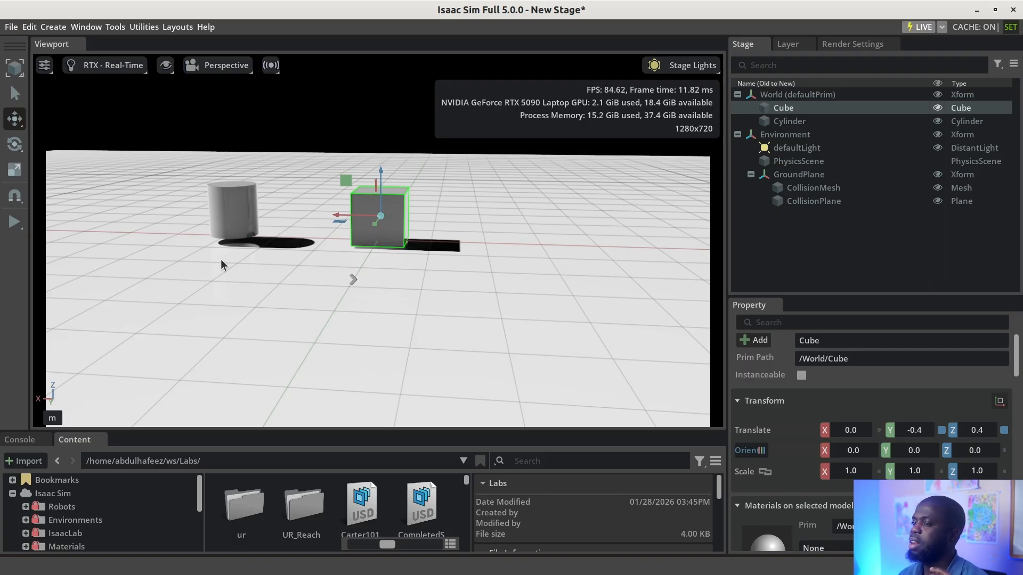
Run and stop the simulation with the repositioned objects, and raise the Cube to a Z translation of about 0.56.
left_click(17, 225)
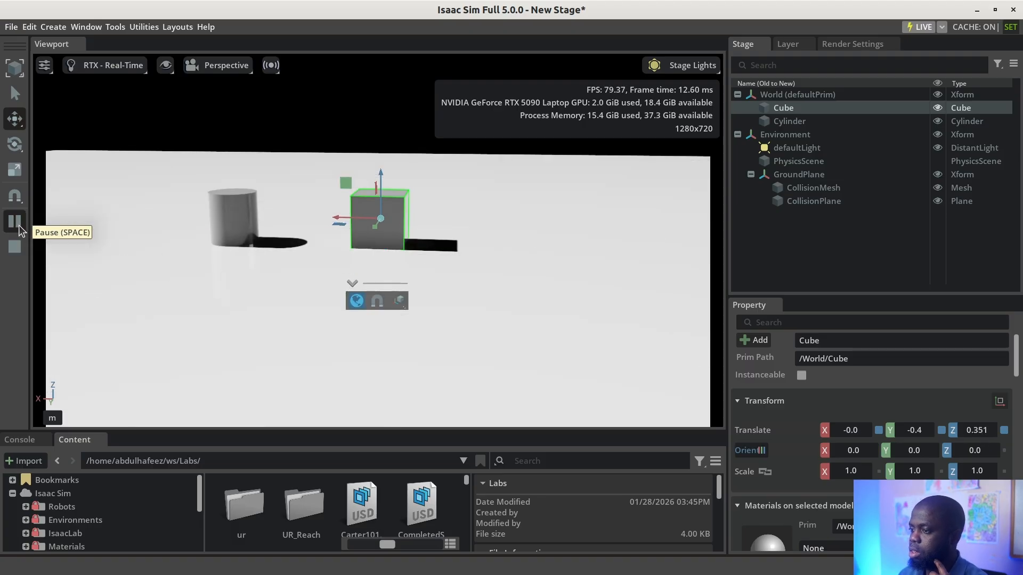
left_click(21, 251)
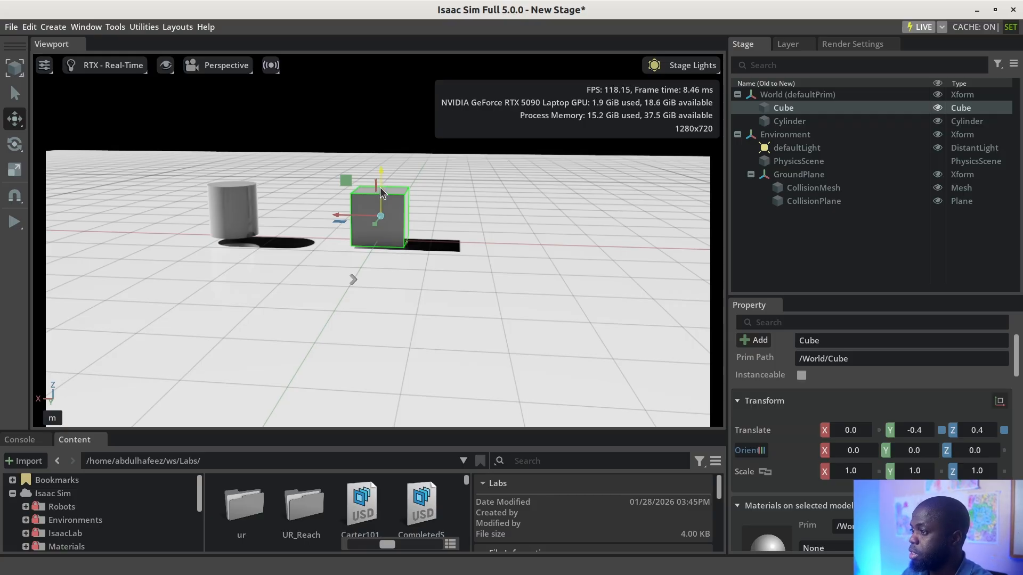
mouse_move(381, 178)
left_mouse_down()
mouse_move(380, 163)
mouse_move(378, 178)
left_mouse_up()
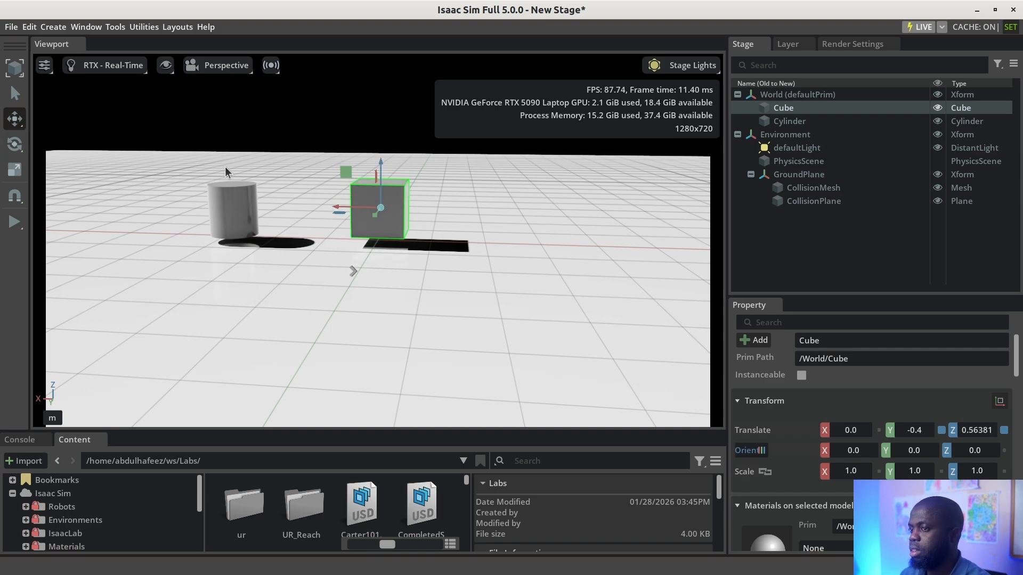
Move the Cube to about X 0.08 and Z 0.62, and rotate it around Z to about -33.2 degrees.
mouse_move(341, 170)
left_mouse_down()
mouse_move(350, 174)
mouse_move(337, 166)
left_mouse_up()
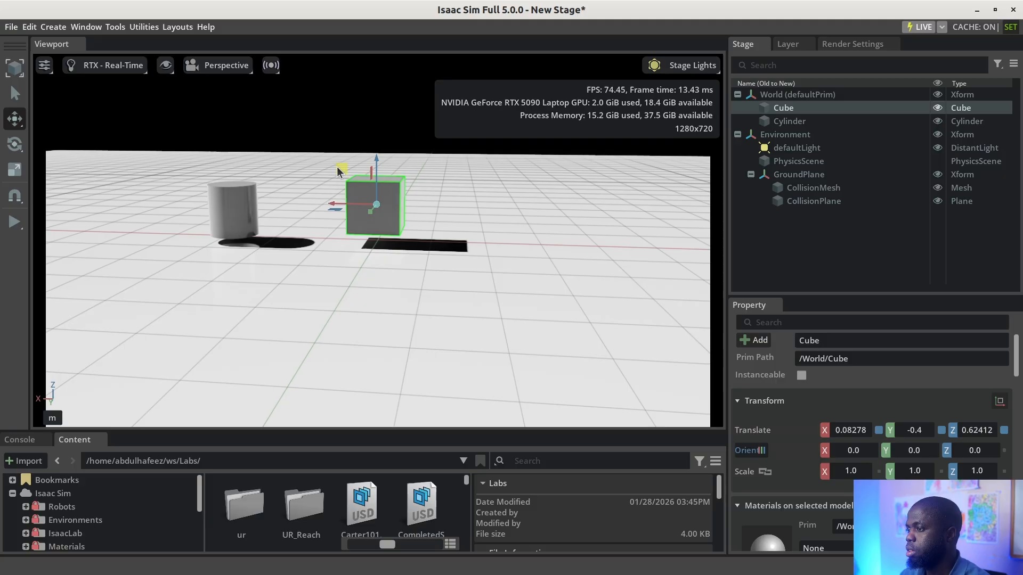
left_click(18, 145)
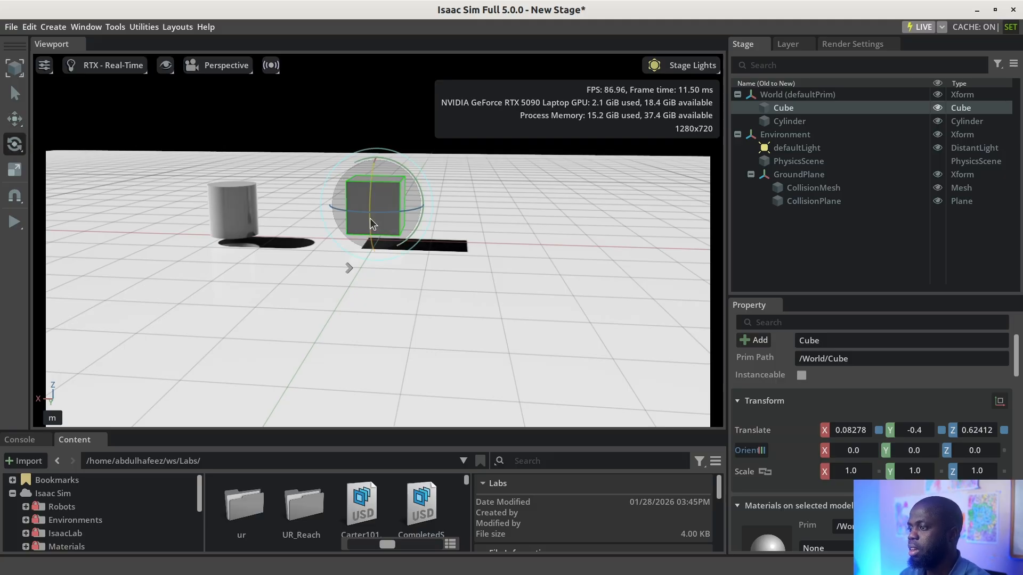
mouse_move(362, 211)
left_mouse_down()
mouse_move(384, 211)
mouse_move(335, 207)
mouse_move(369, 207)
mouse_move(351, 206)
left_mouse_up()
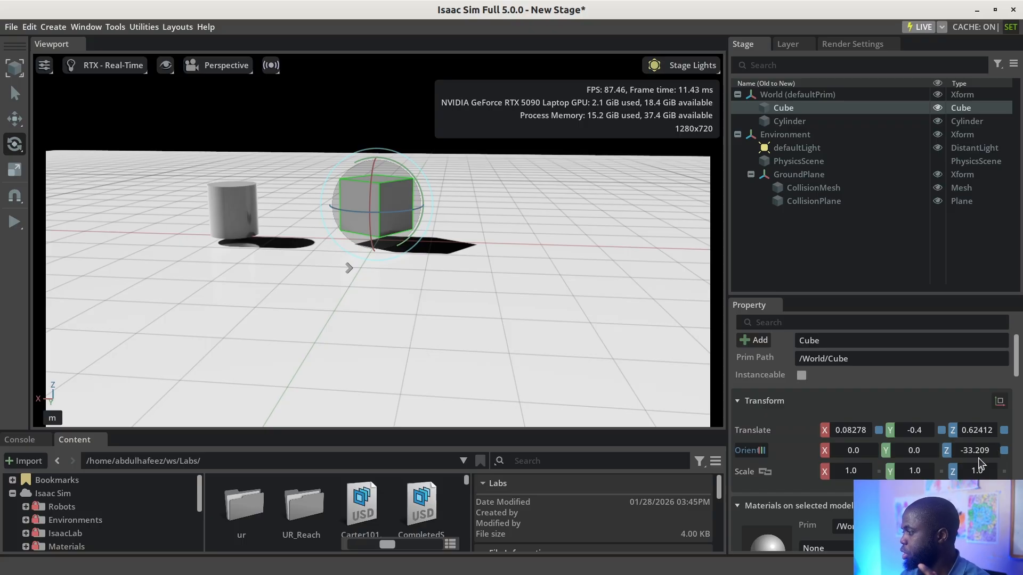
Rotate the Cylinder around its Z axis to an orientation of about 25.6 degrees.
left_click(220, 216)
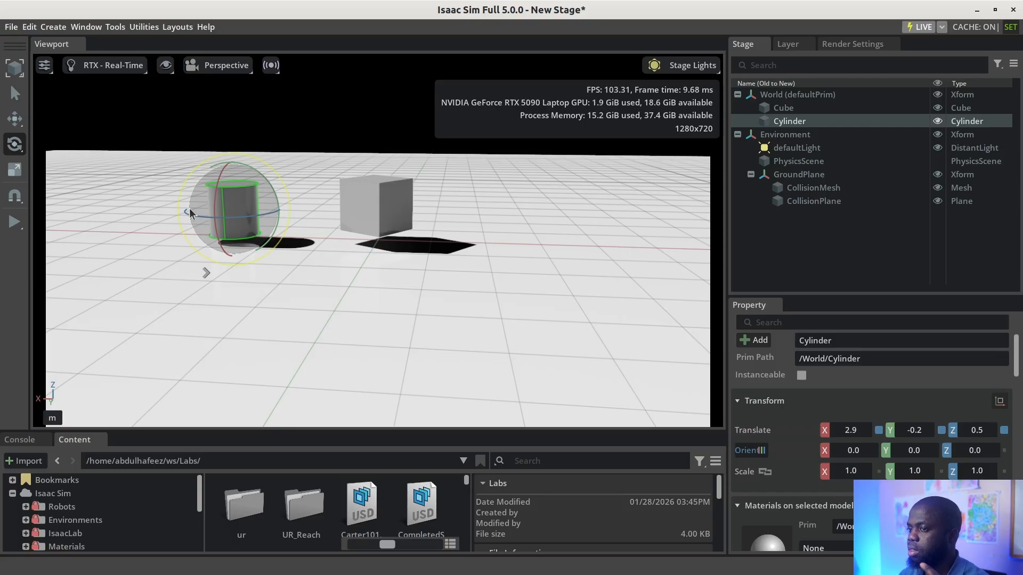
left_click_drag(233, 222, 251, 215)
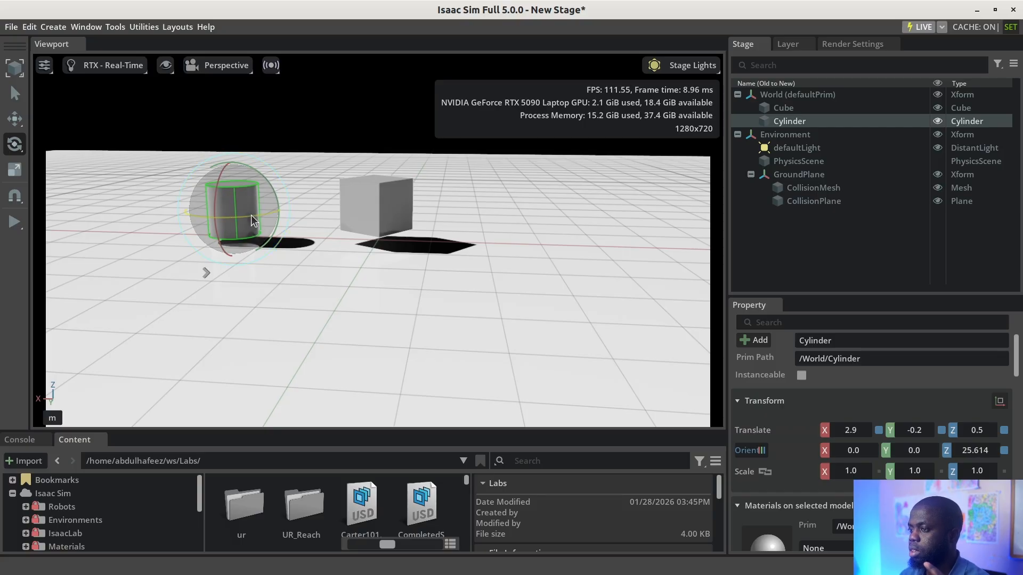
Try scaling the Cylinder along Y to about 0.88, and set its Y scale back to 1.
left_click(20, 169)
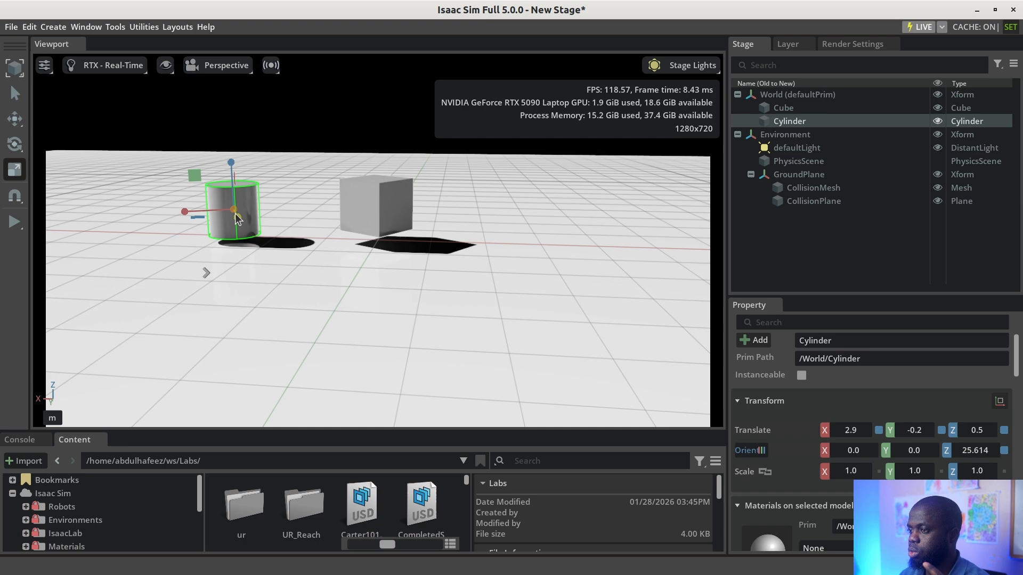
scroll(234, 228, "up", 1)
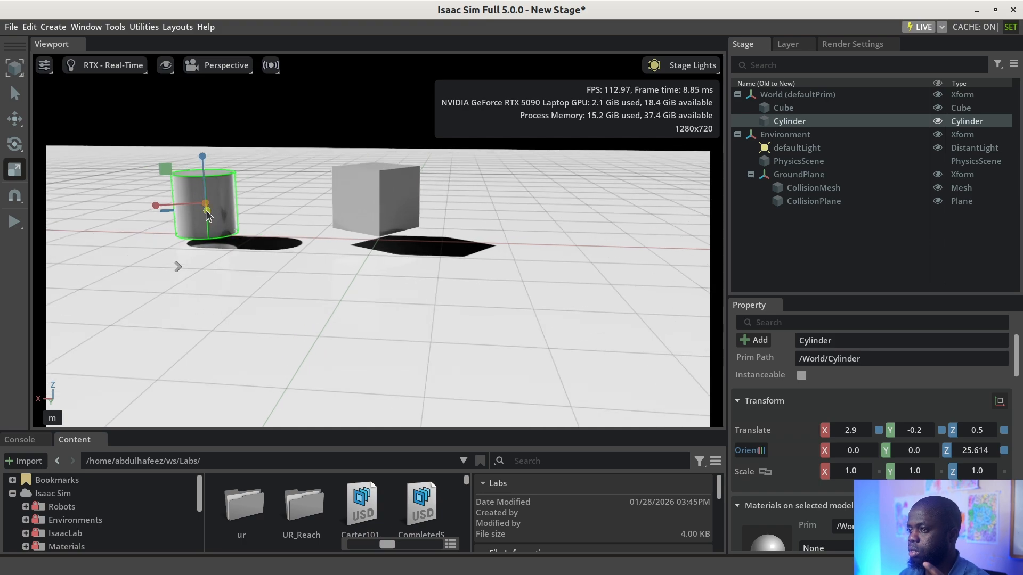
mouse_move(206, 215)
left_mouse_down()
mouse_move(235, 260)
mouse_move(206, 214)
left_mouse_up()
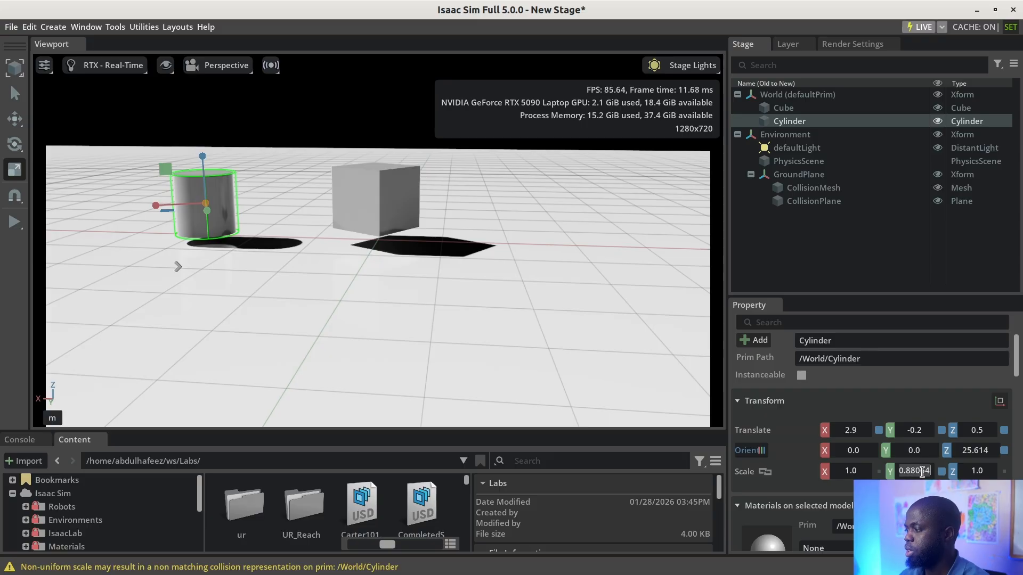
type("1")
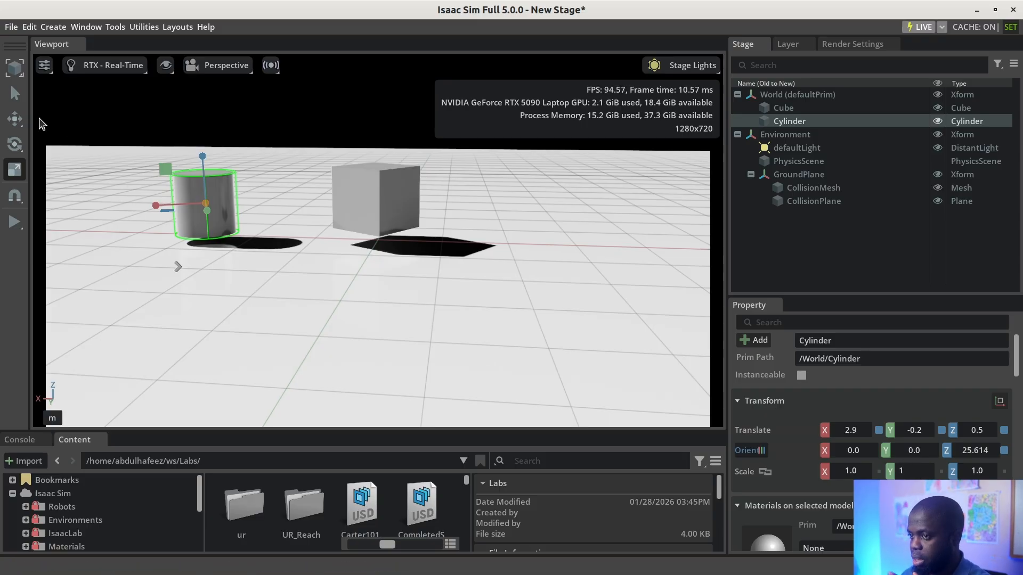
Frame the Cube and the Cylinder in the viewport one after the other, and look through the Cylinder's properties.
left_click(18, 98)
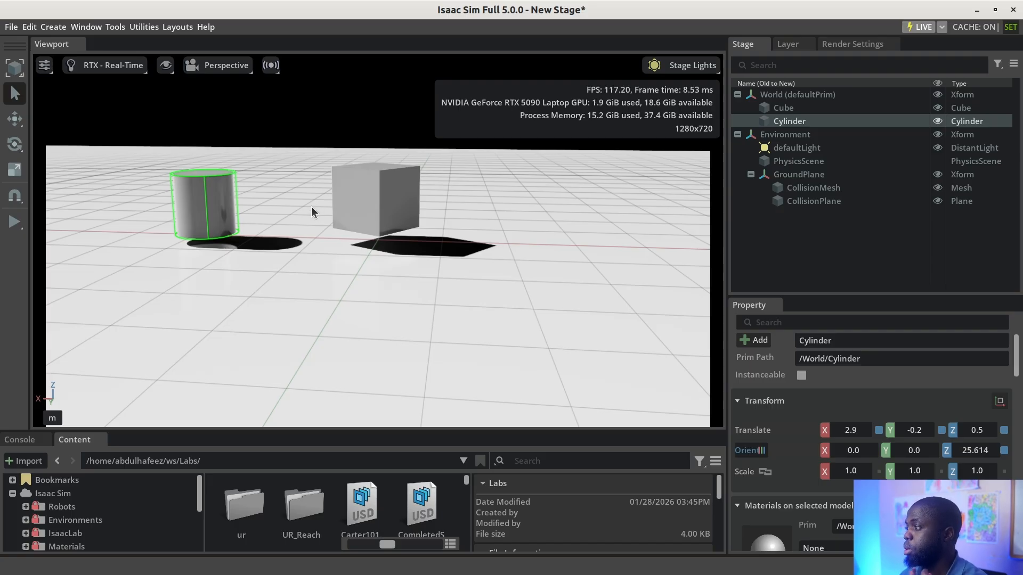
left_click(806, 107)
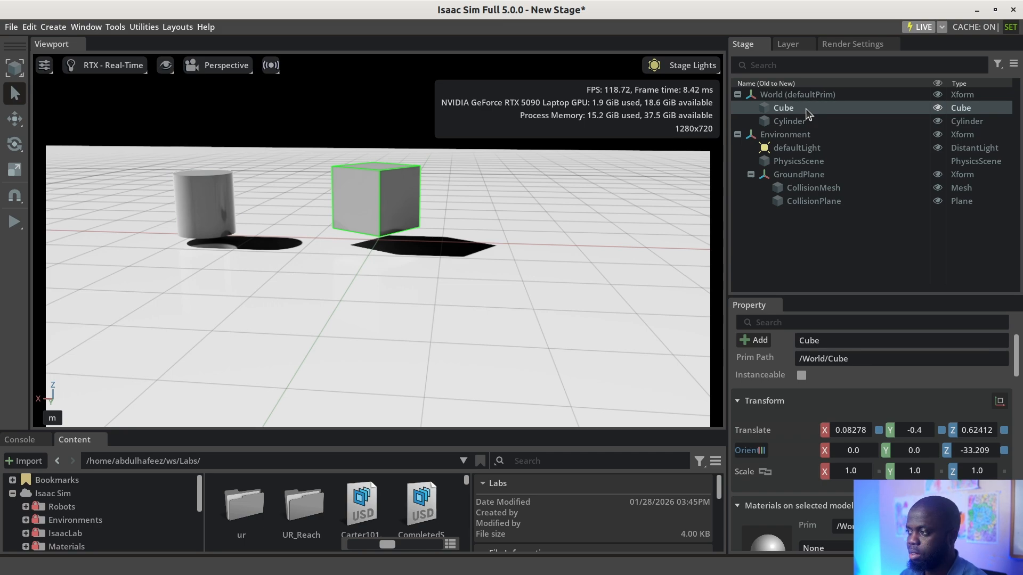
key("f")
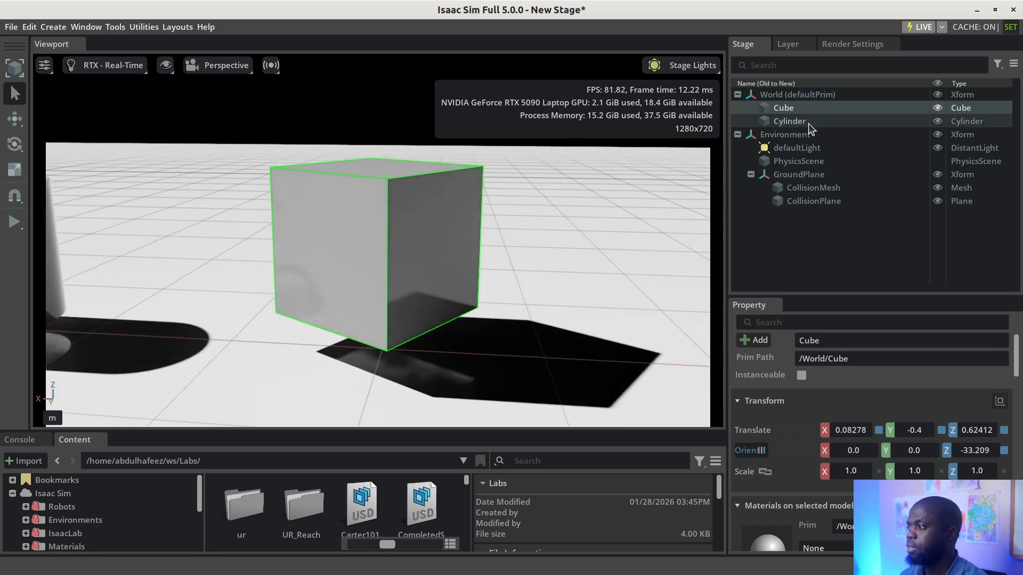
left_click(807, 123)
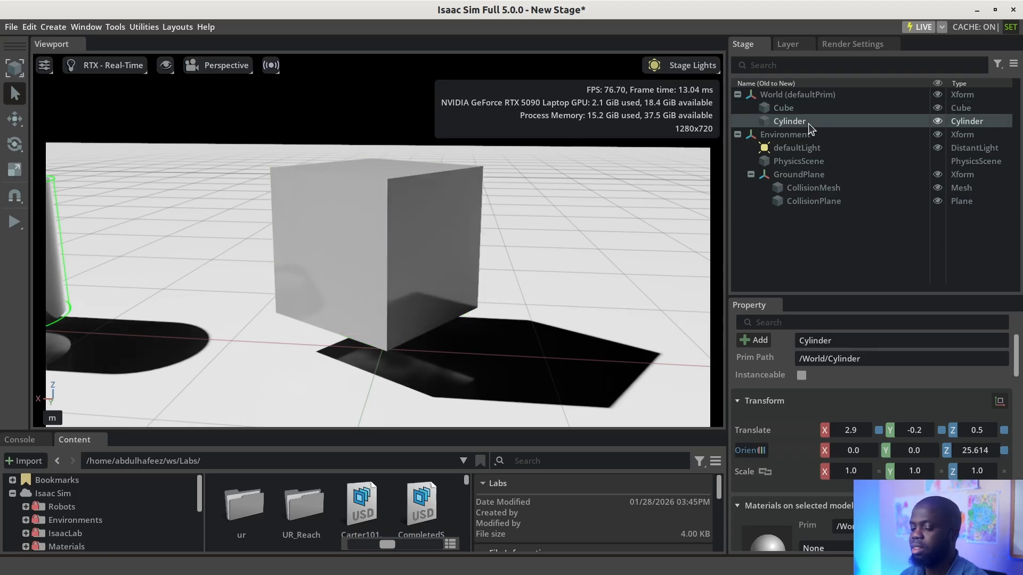
key("f")
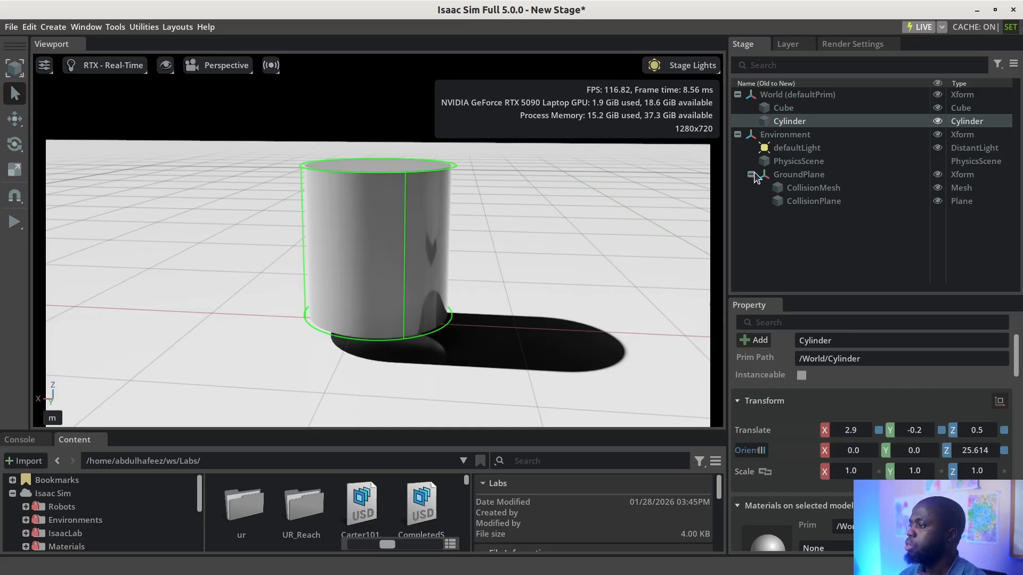
scroll(519, 219, "down", 5)
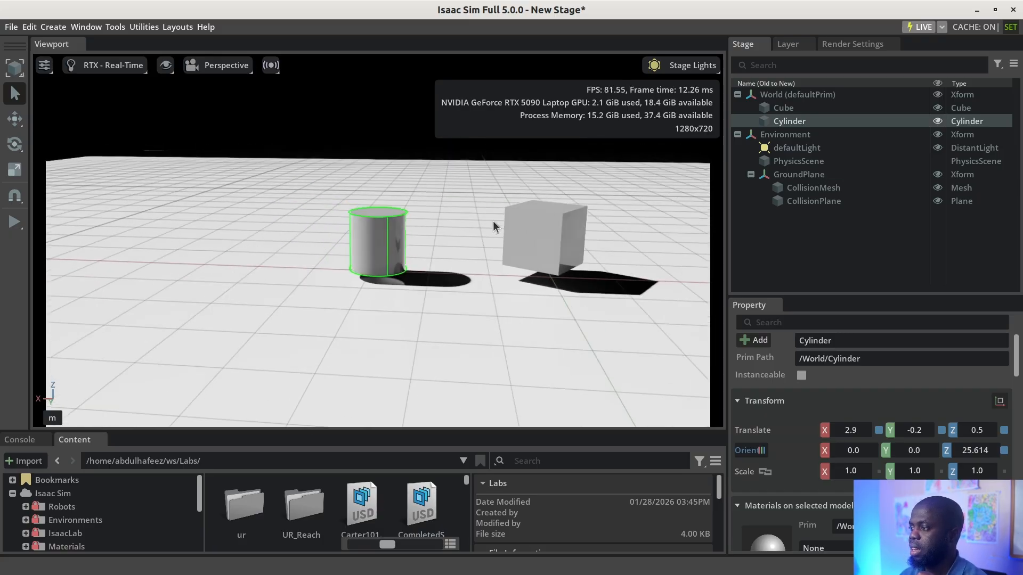
scroll(493, 222, "down", 2)
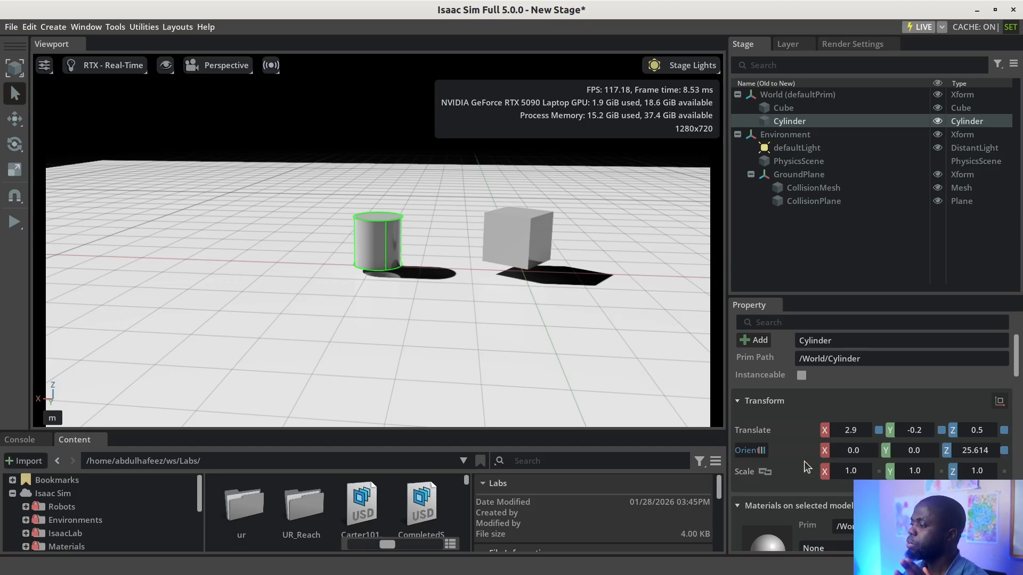
scroll(798, 471, "down", 2)
scroll(798, 471, "up", 1)
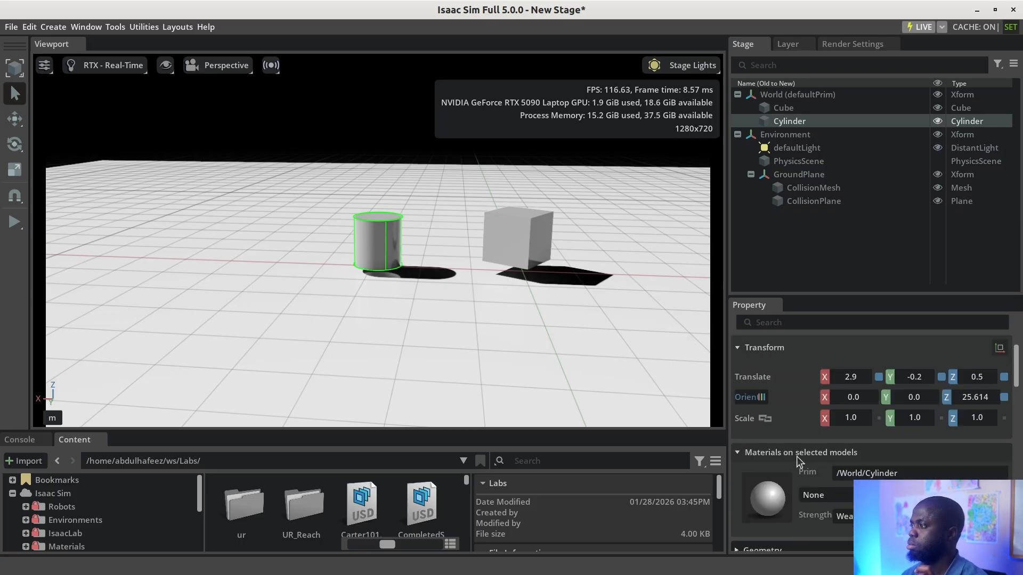
right_click(788, 239)
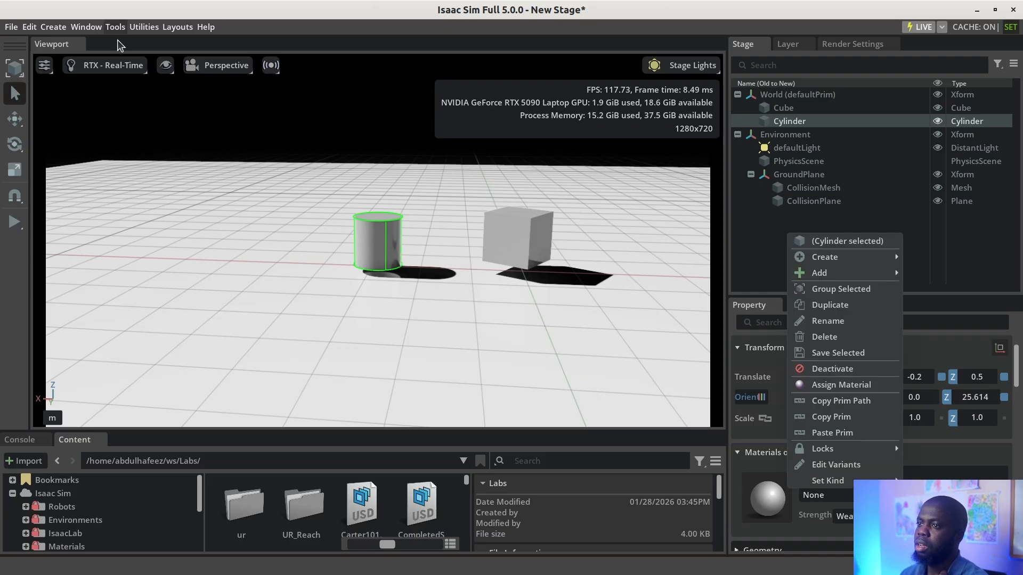
left_click(757, 228)
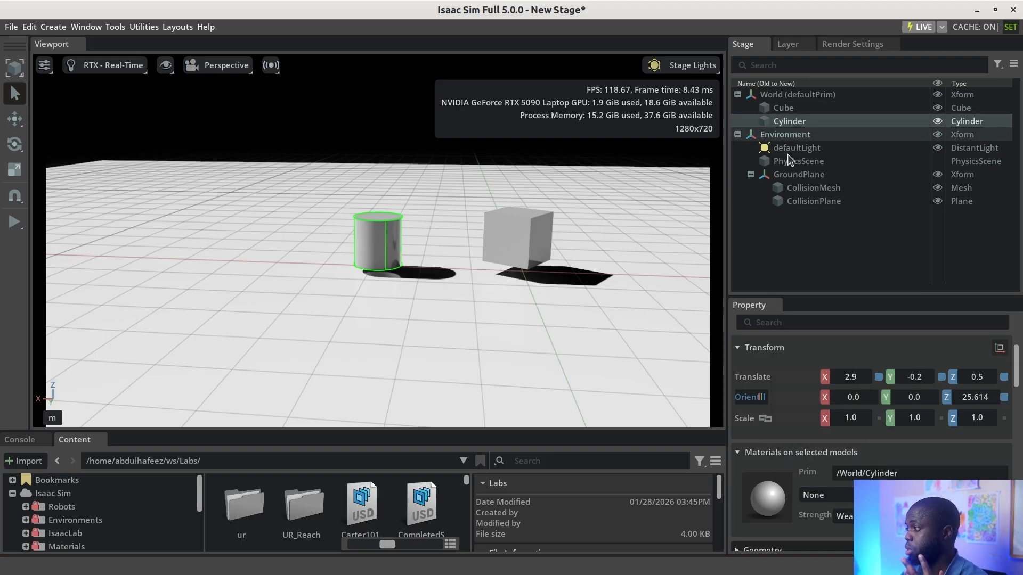
right_click(792, 236)
left_click(769, 219)
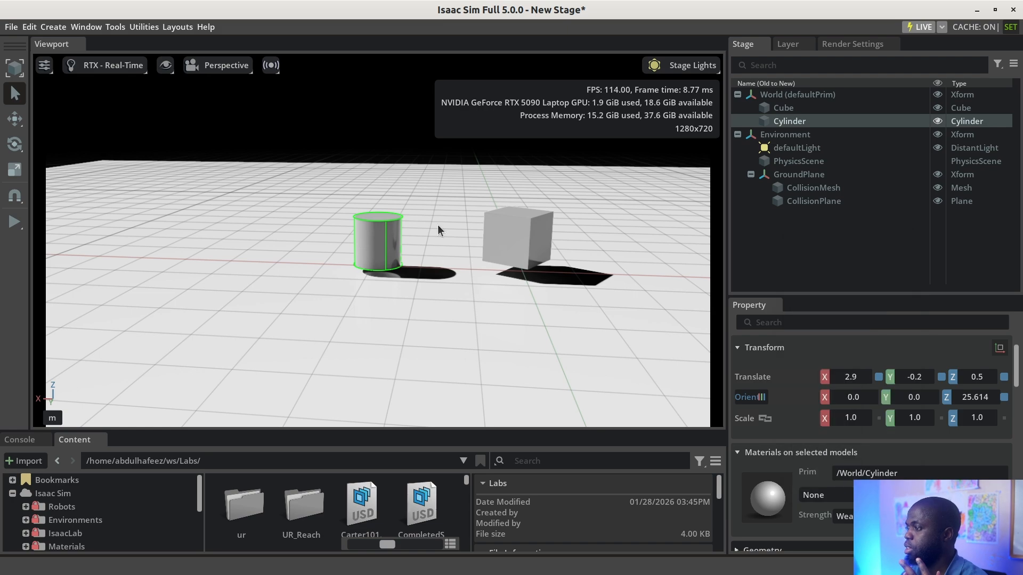
right_click(406, 193)
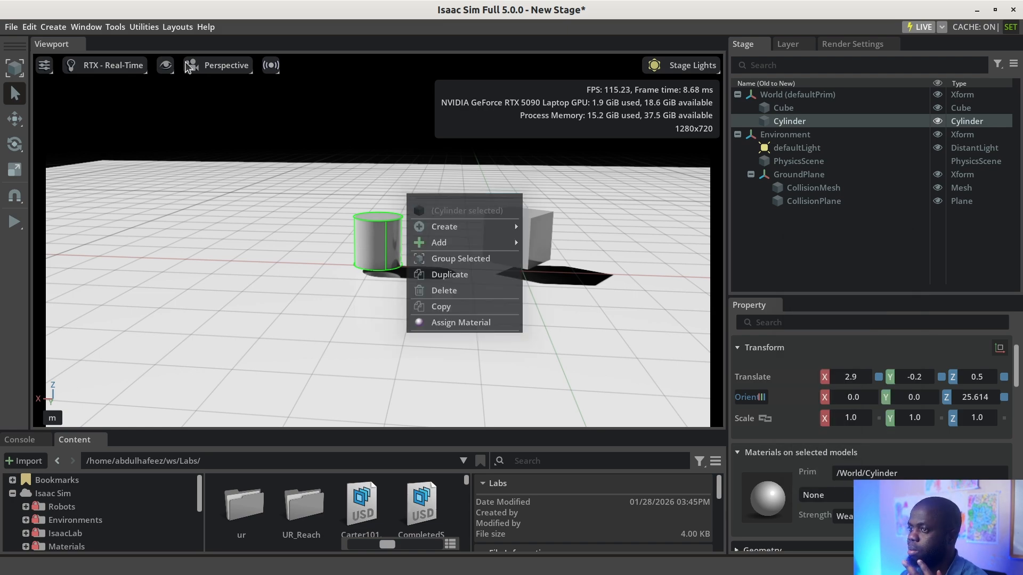
left_click(51, 29)
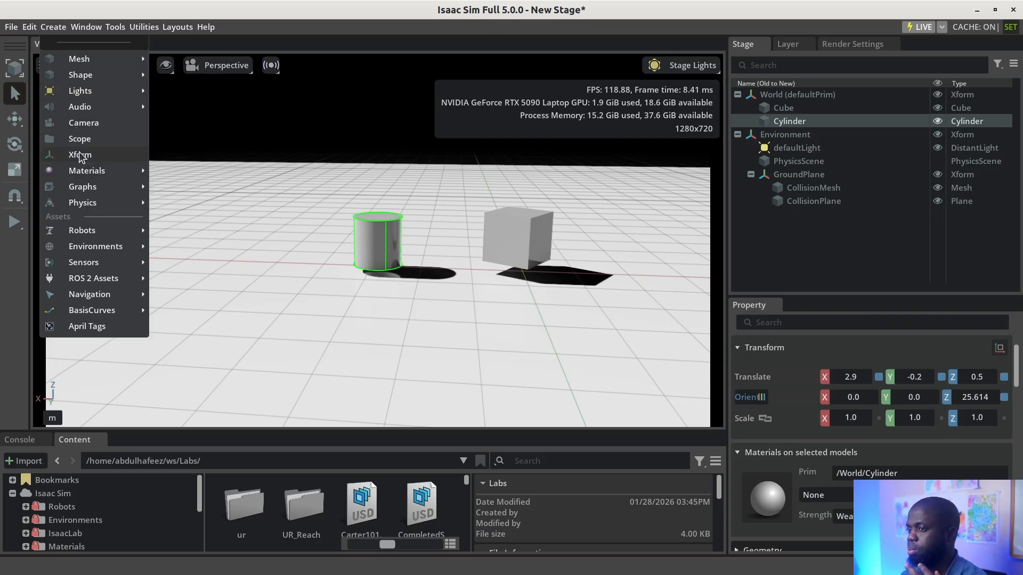
mouse_move(82, 107)
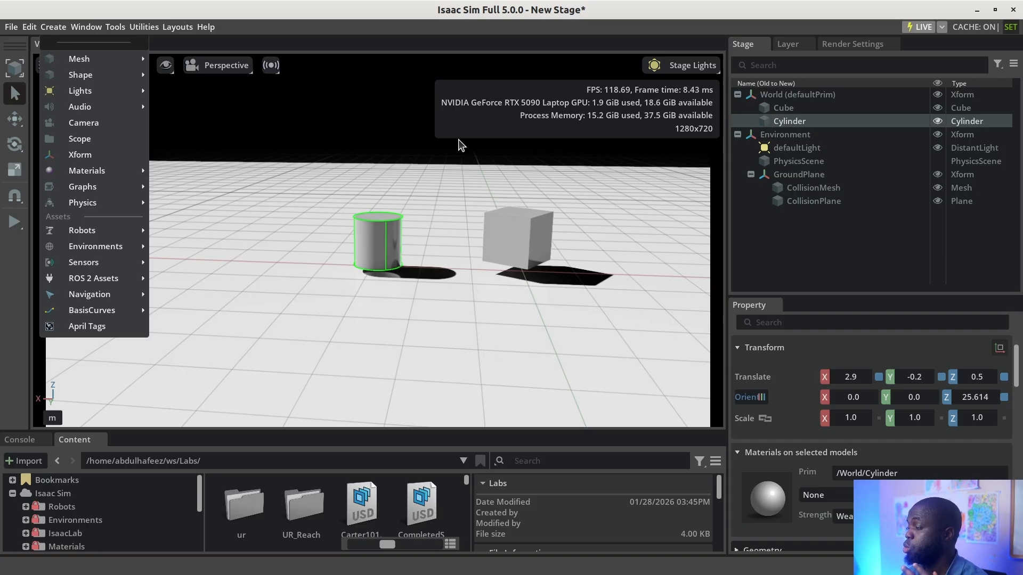
left_click(788, 123)
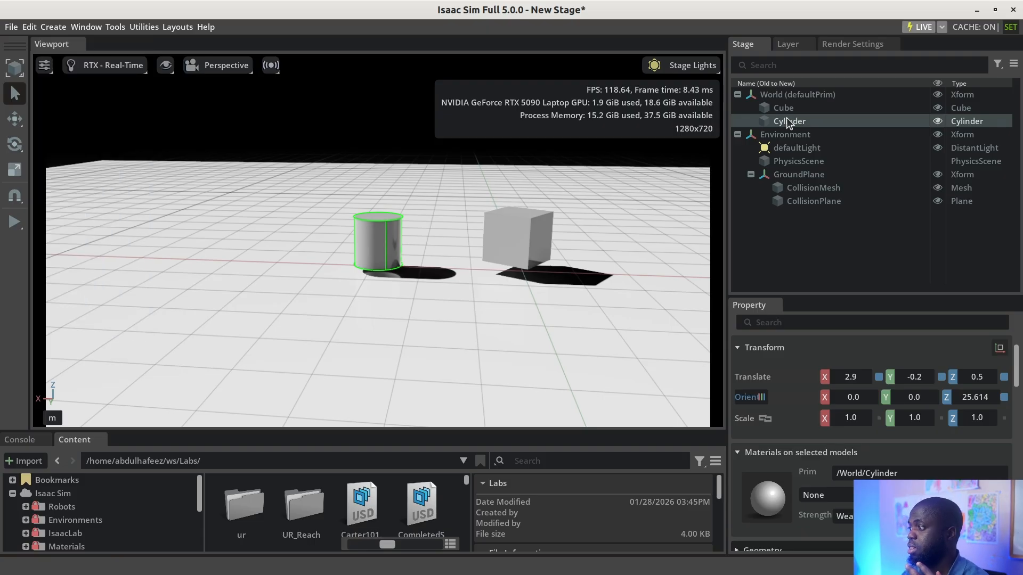
Create a Sphere shape at the stage origin and delete it again.
left_click(51, 27)
mouse_move(76, 77)
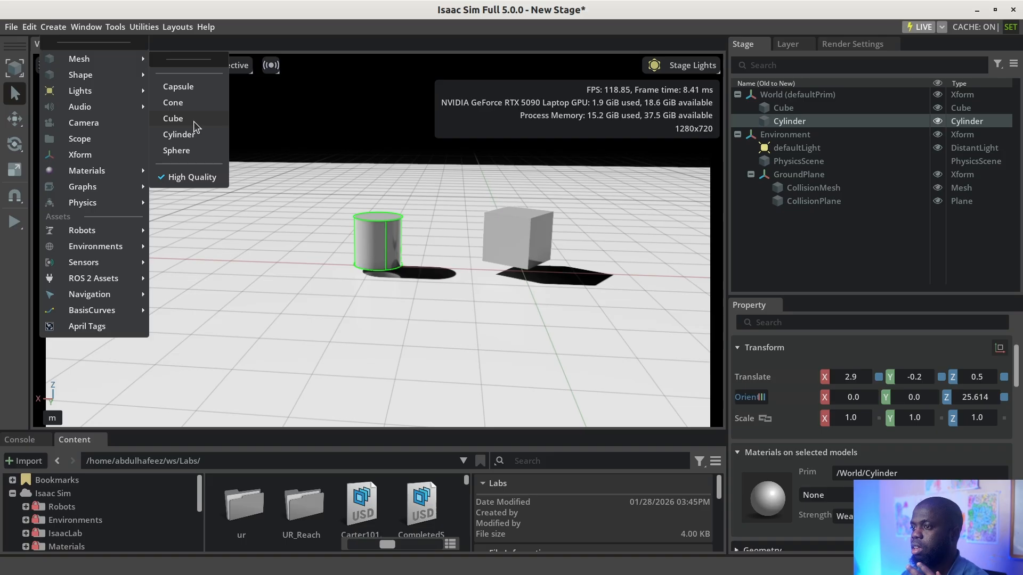
left_click(196, 151)
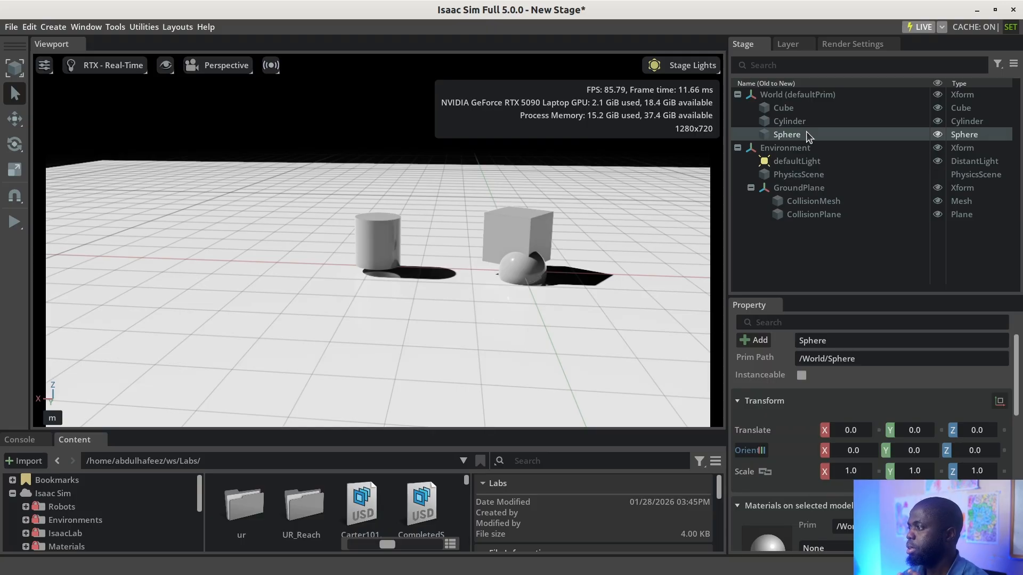
key("Delete")
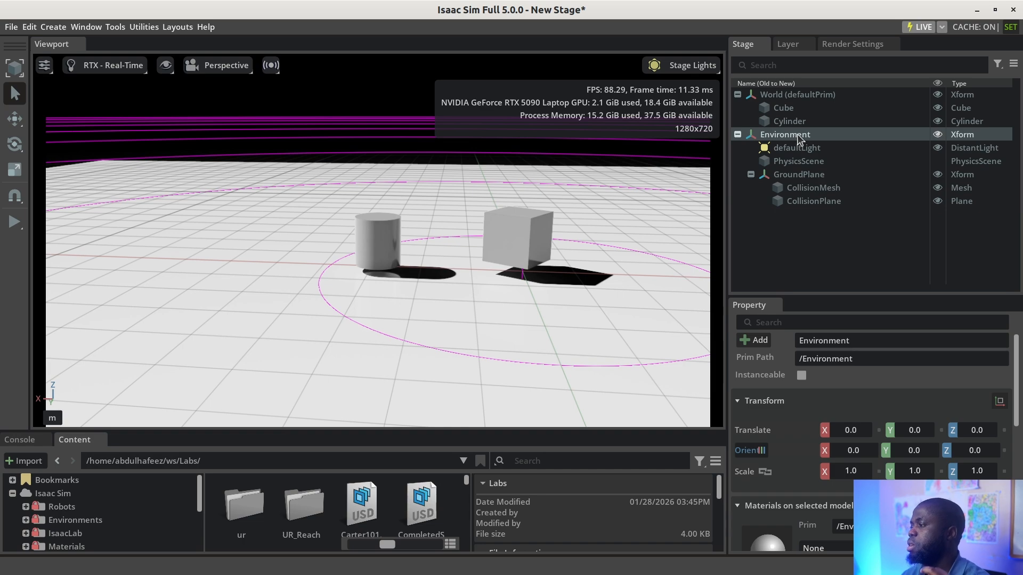
Create a Cone shape at the stage origin and delete it again.
left_click(54, 27)
mouse_move(71, 75)
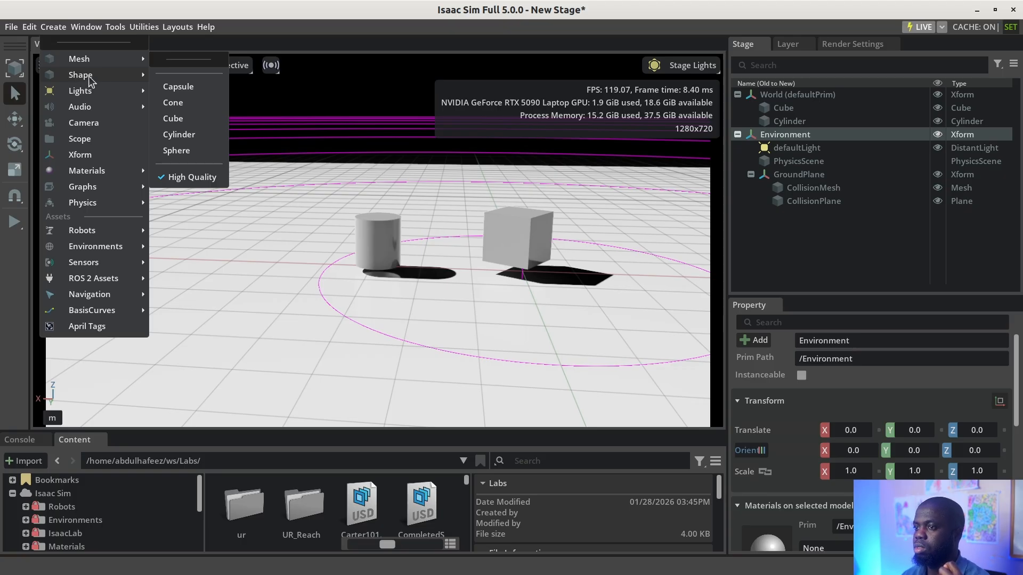
left_click(174, 102)
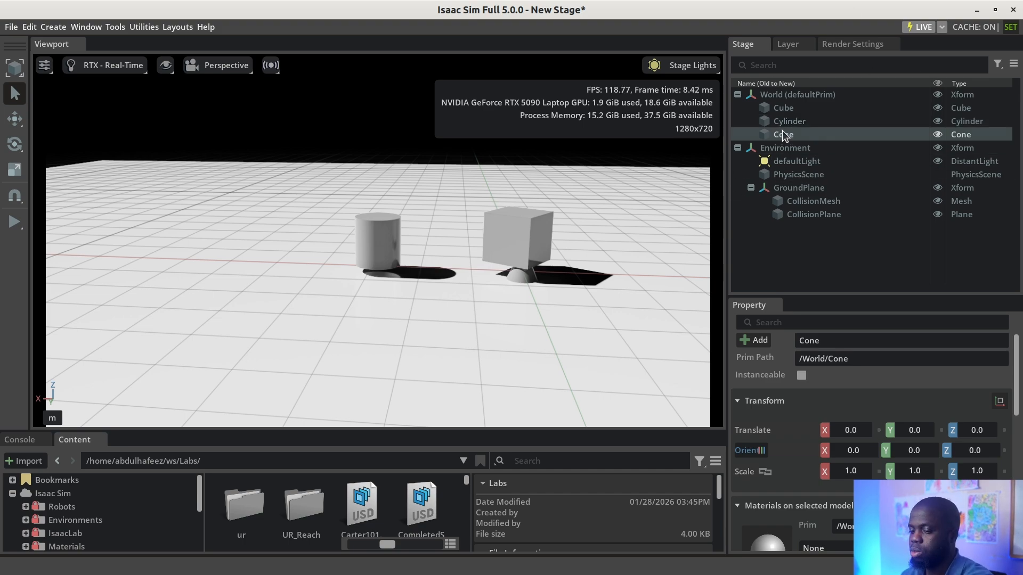
key("Delete")
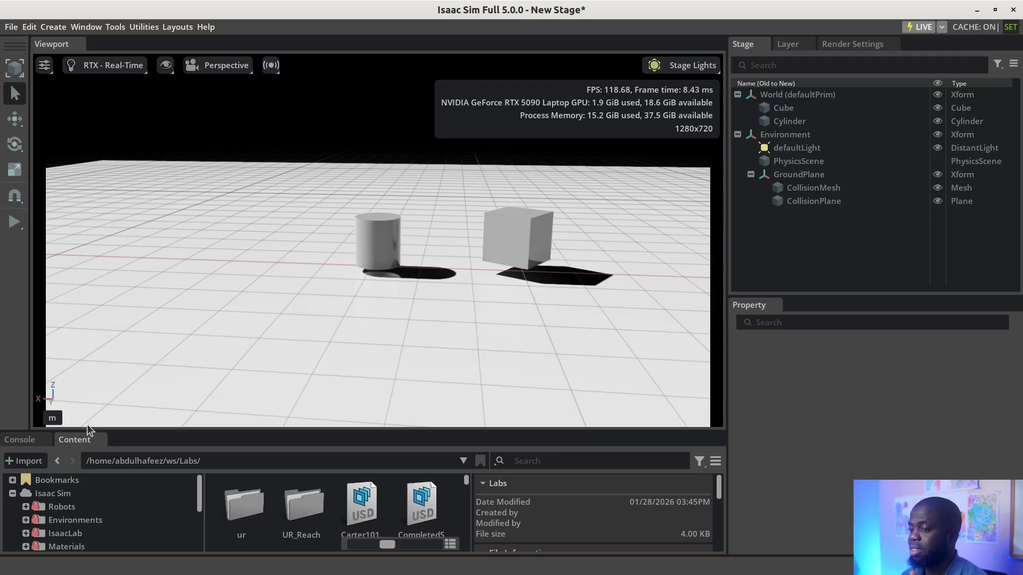
Enlarge the content browser area and open the Isaac Sim Assets browser.
left_click_drag(129, 429, 132, 365)
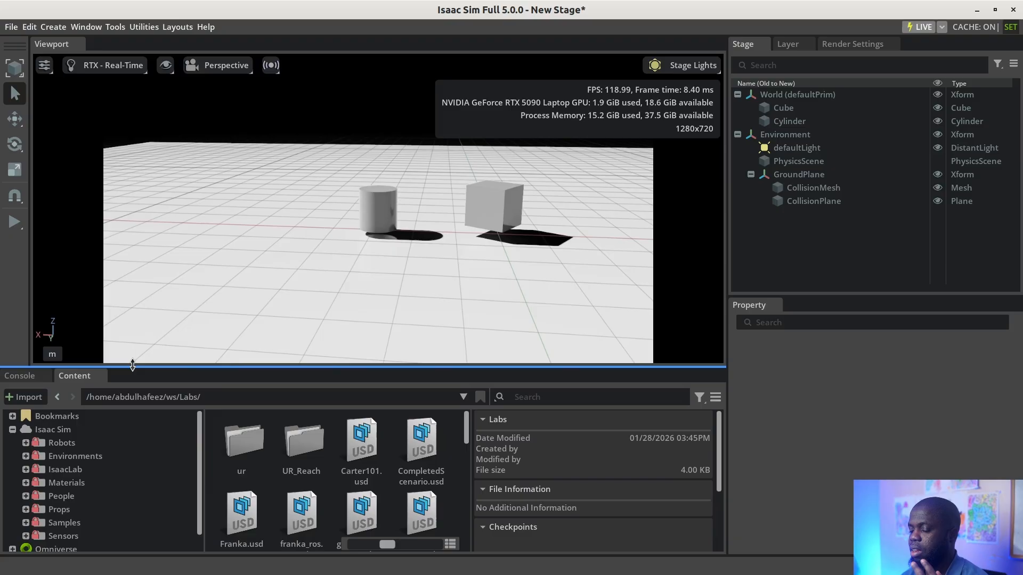
left_click(96, 29)
mouse_move(109, 61)
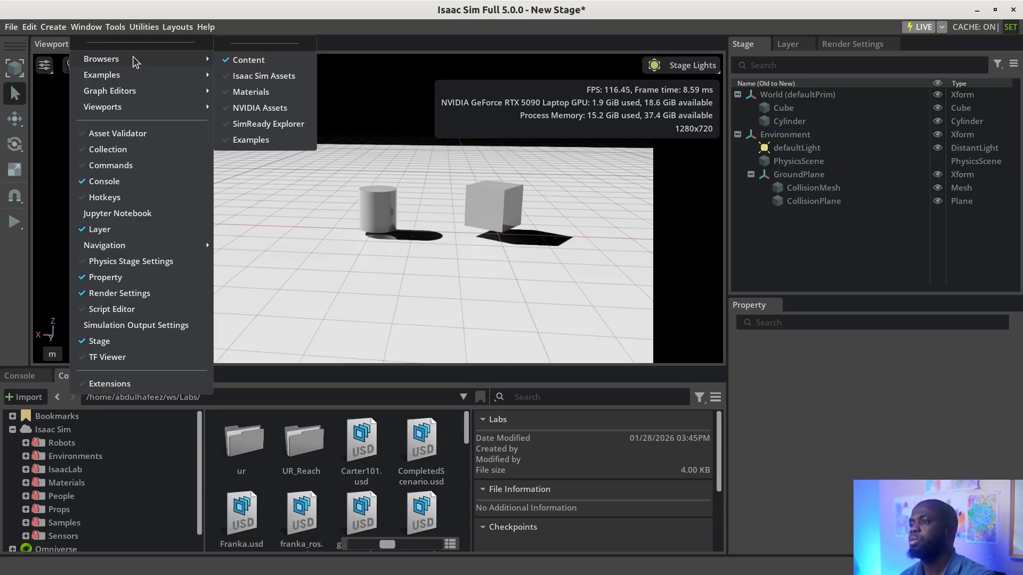
left_click(261, 78)
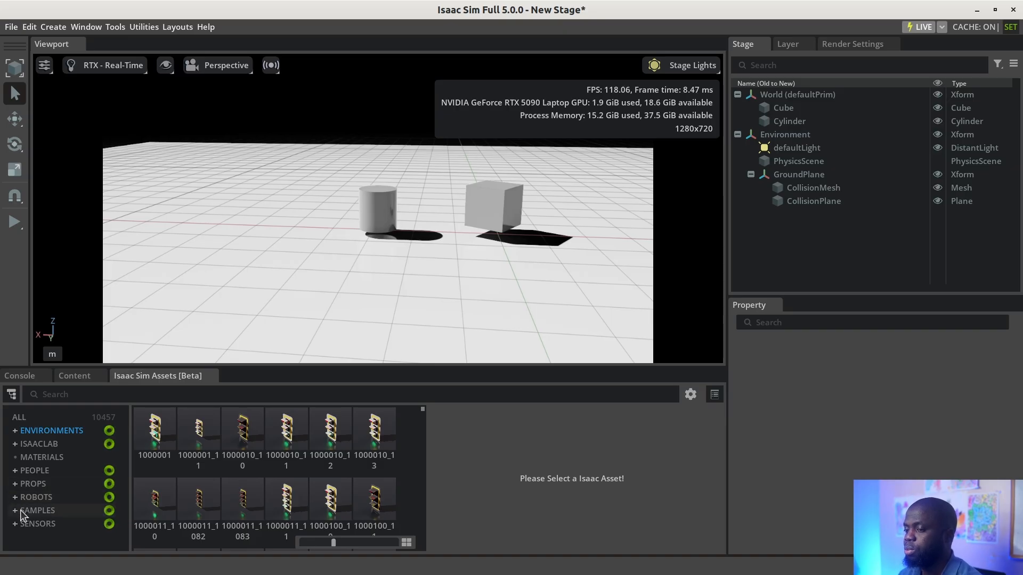
Browse the Environments assets to Simple_Warehouse and add the full_warehouse asset to the stage under World.
left_click(15, 431)
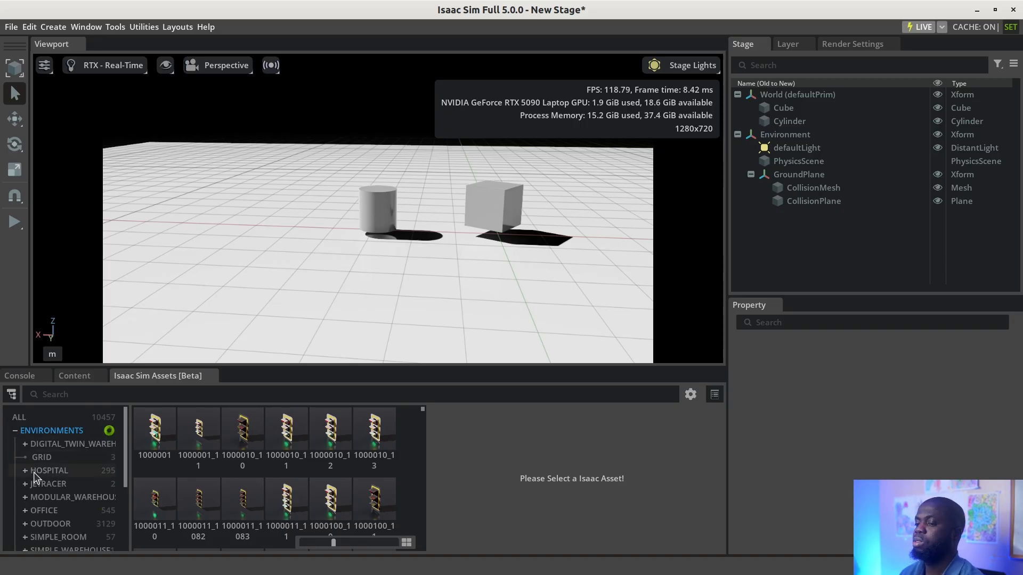
scroll(34, 474, "down", 2)
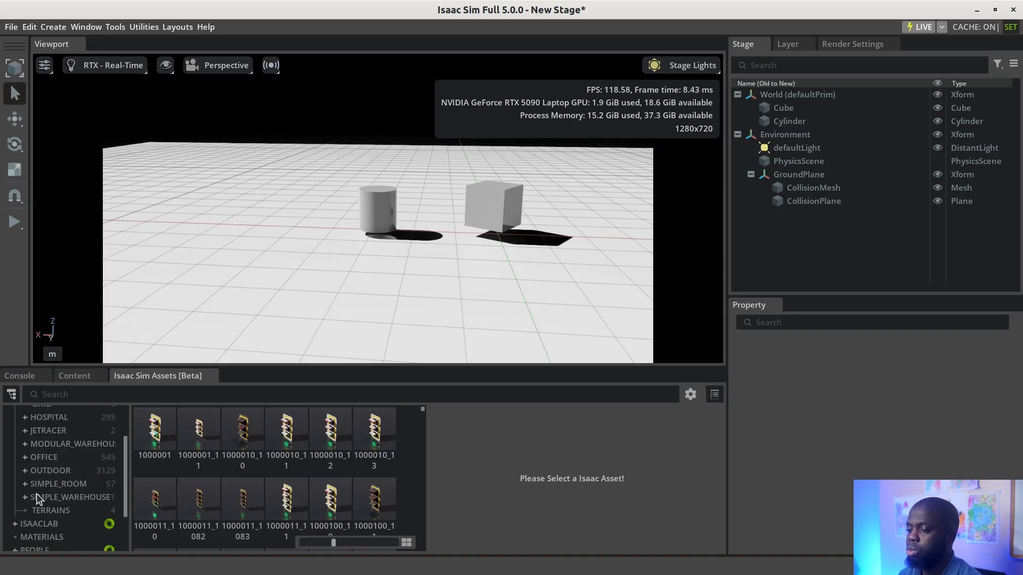
left_click(38, 498)
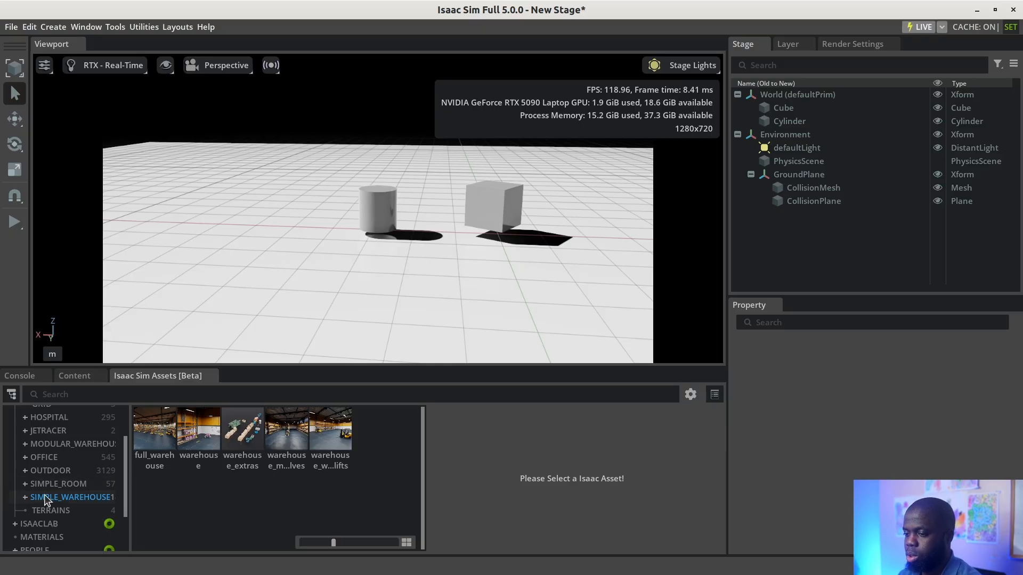
left_click(25, 497)
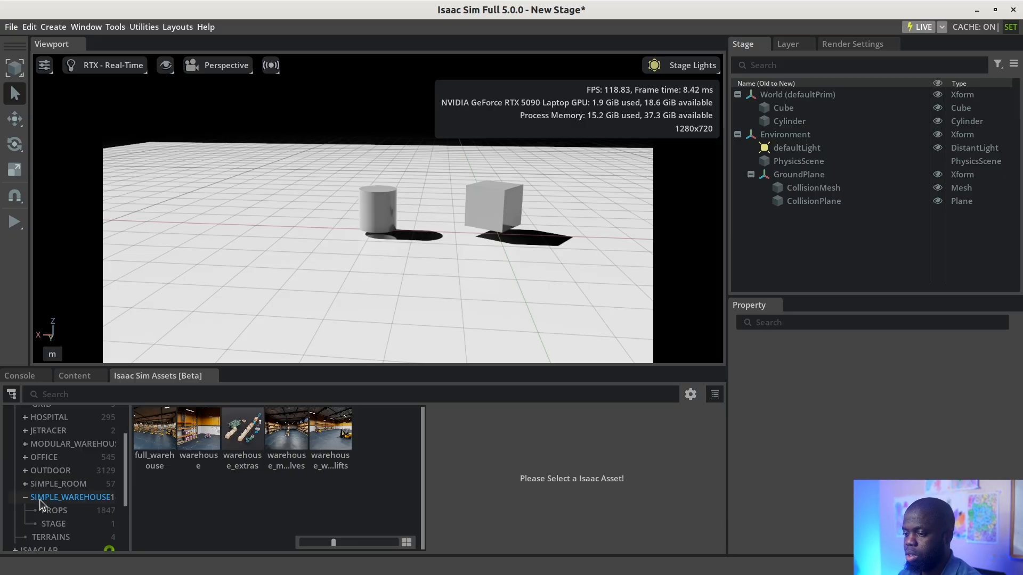
left_click(149, 446)
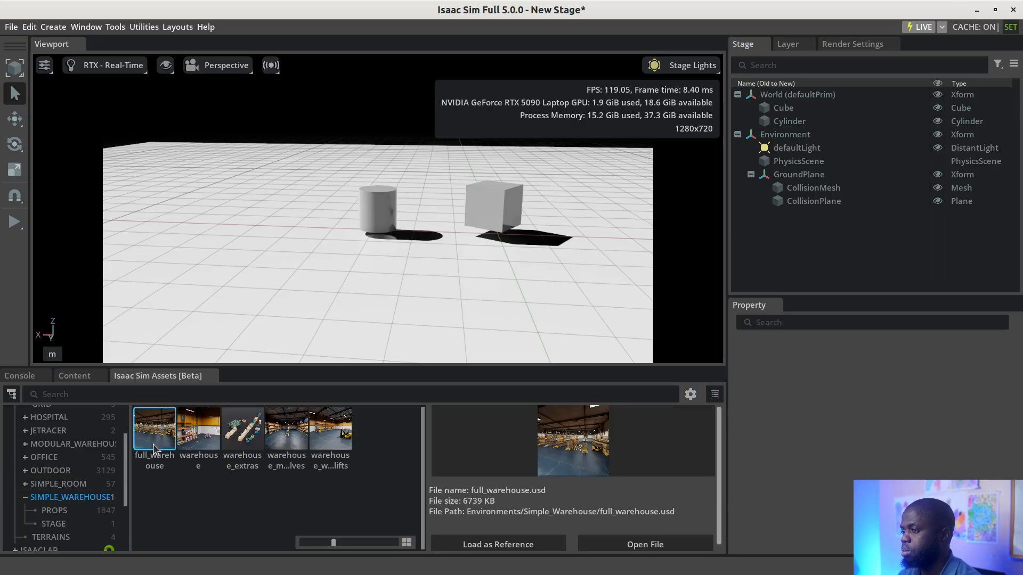
left_click_drag(152, 448, 762, 104)
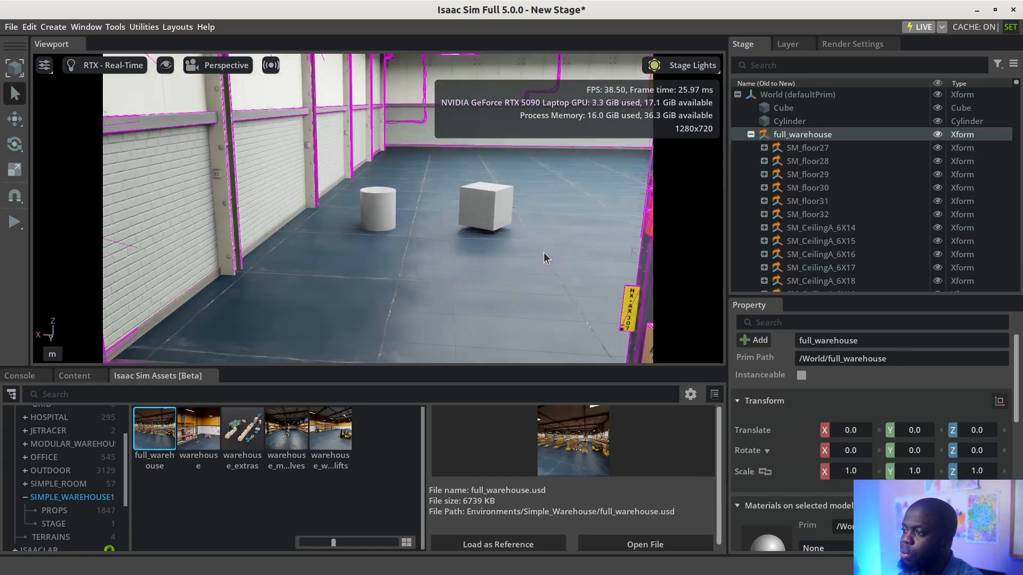
Collapse full_warehouse in the stage tree and delete the duplicate full_warehouse_01 prim.
left_click(751, 134)
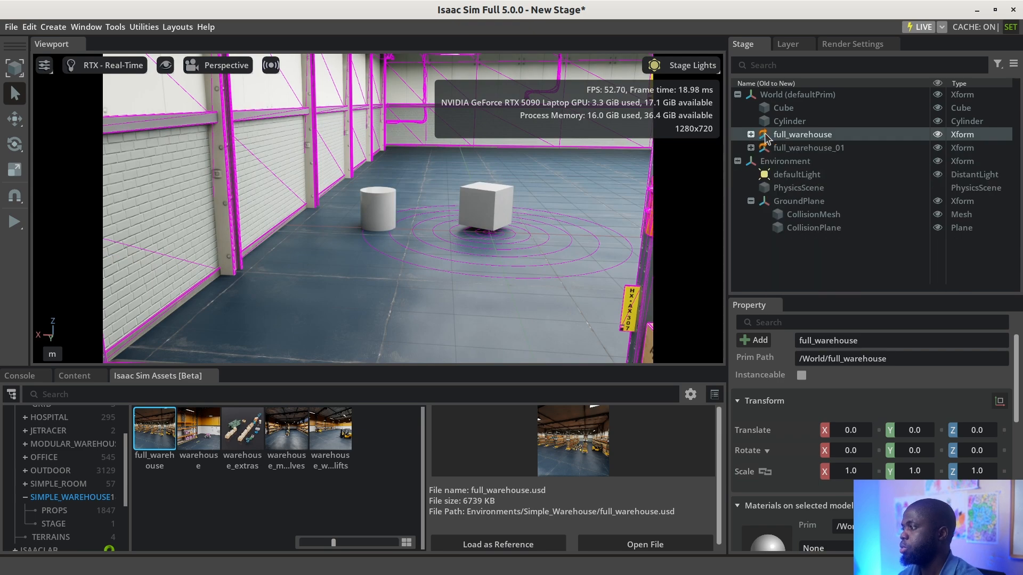
left_click(796, 150)
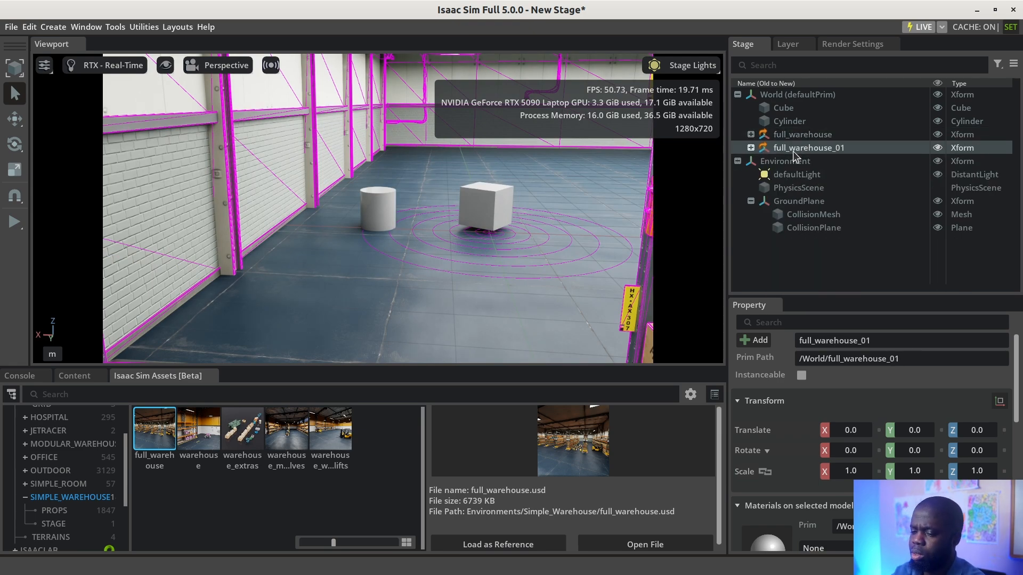
key("Delete")
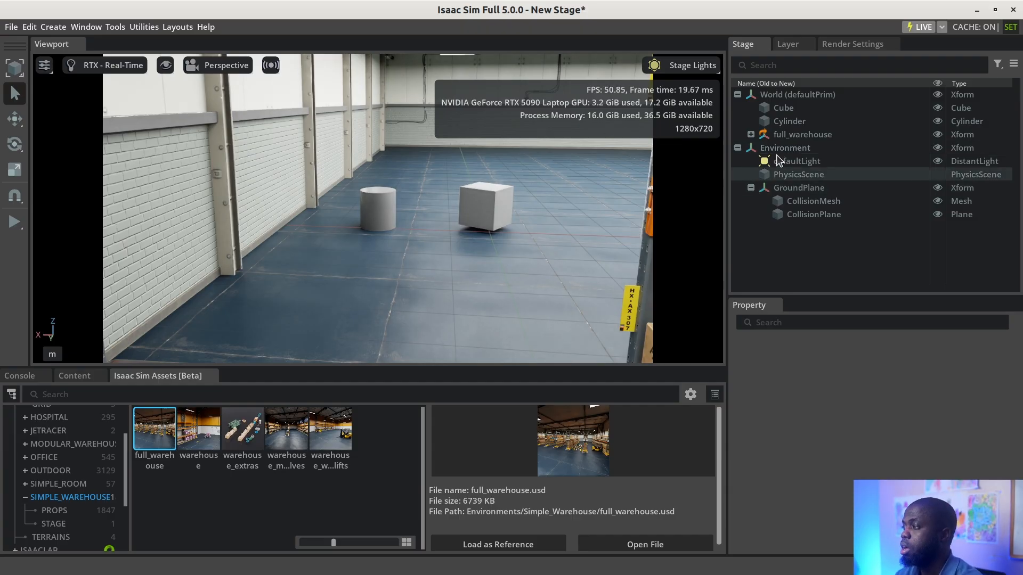
Reparent full_warehouse from World to Environment with the Keep Prim Transform option.
left_click_drag(783, 141, 766, 155)
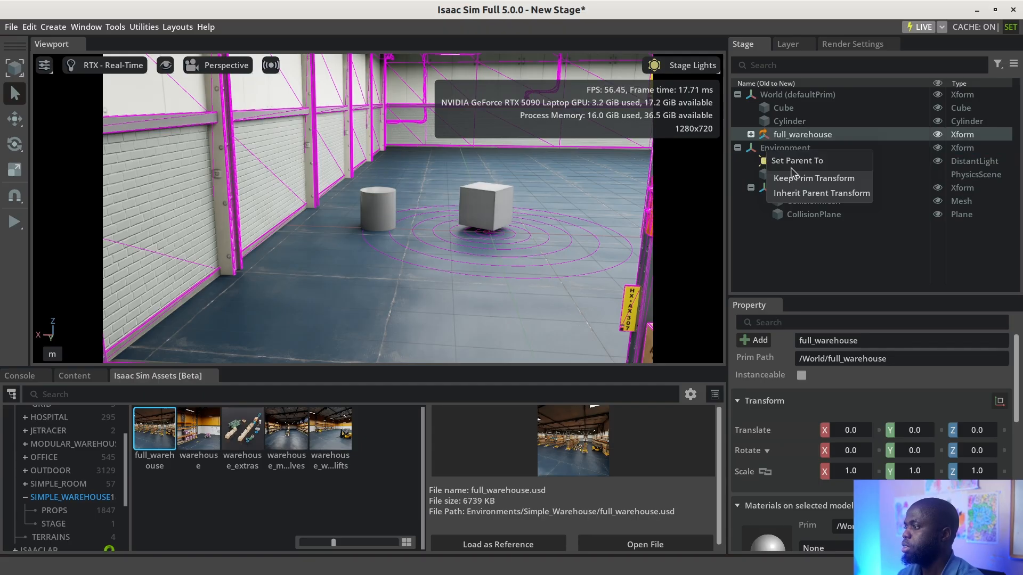
left_click(813, 181)
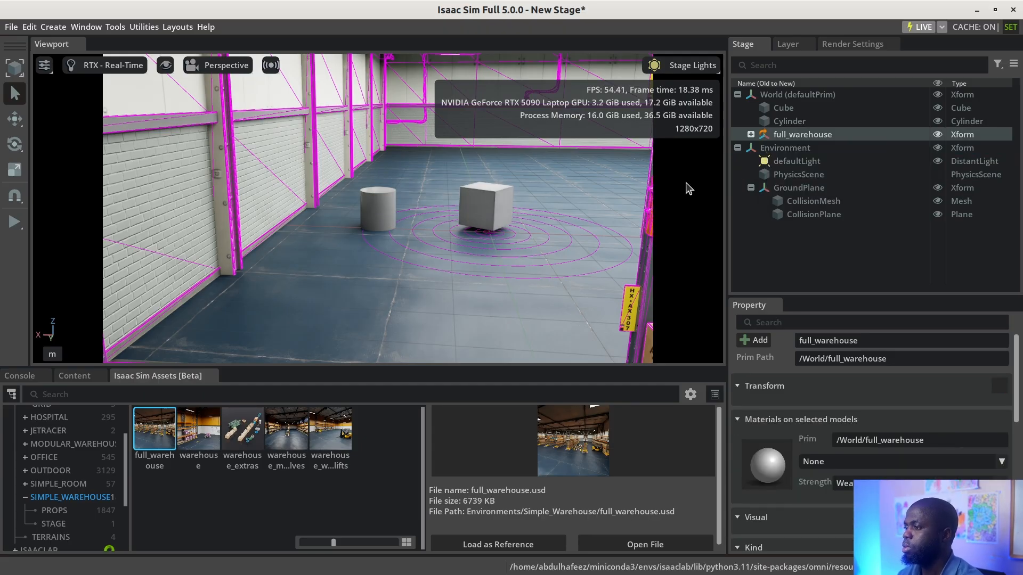
left_click(506, 282)
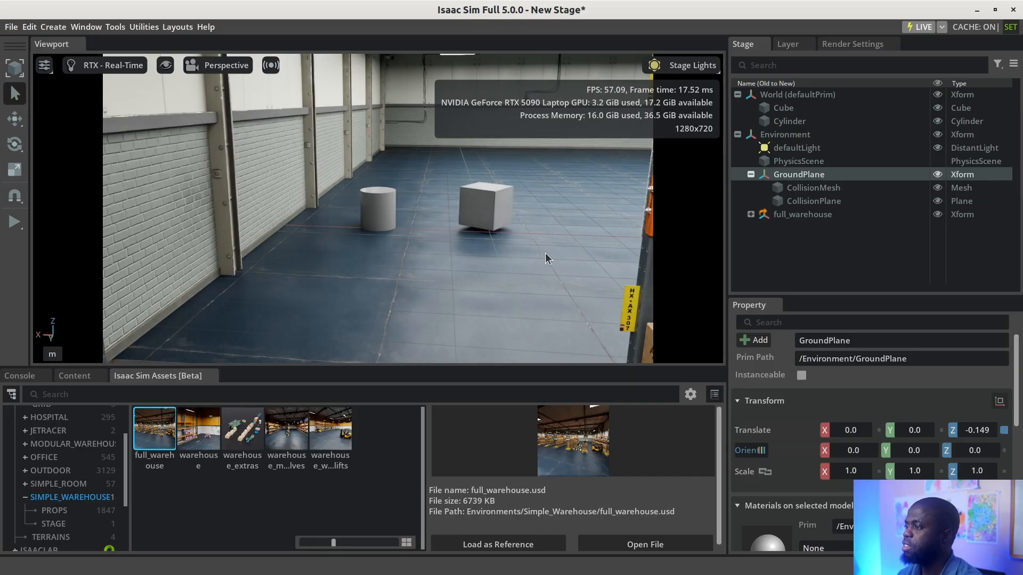
Look over the warehouse interior at different distances, including its racks, forklift and floor area.
scroll(534, 257, "down", 3)
scroll(534, 258, "down", 3)
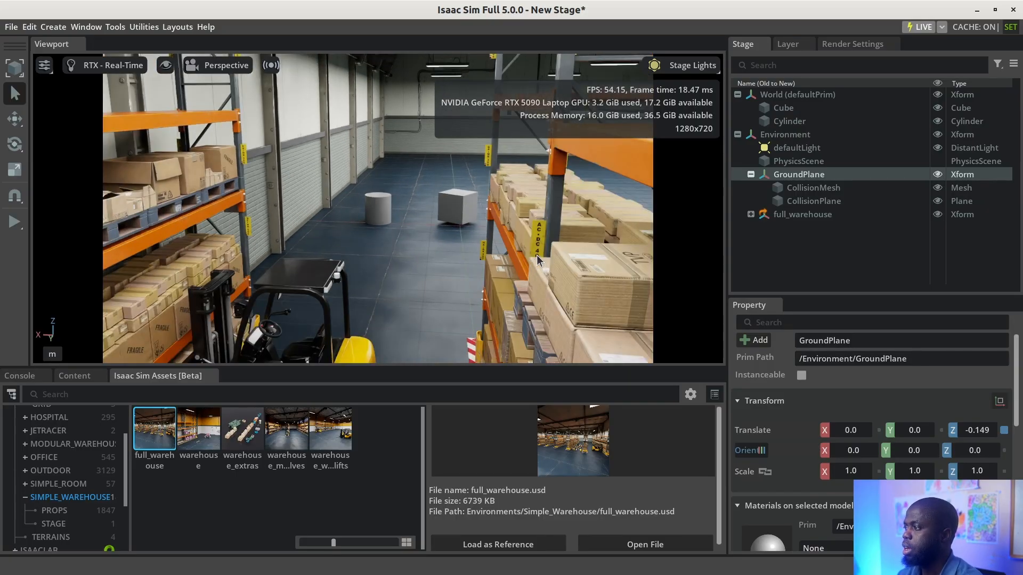
scroll(534, 255, "down", 10)
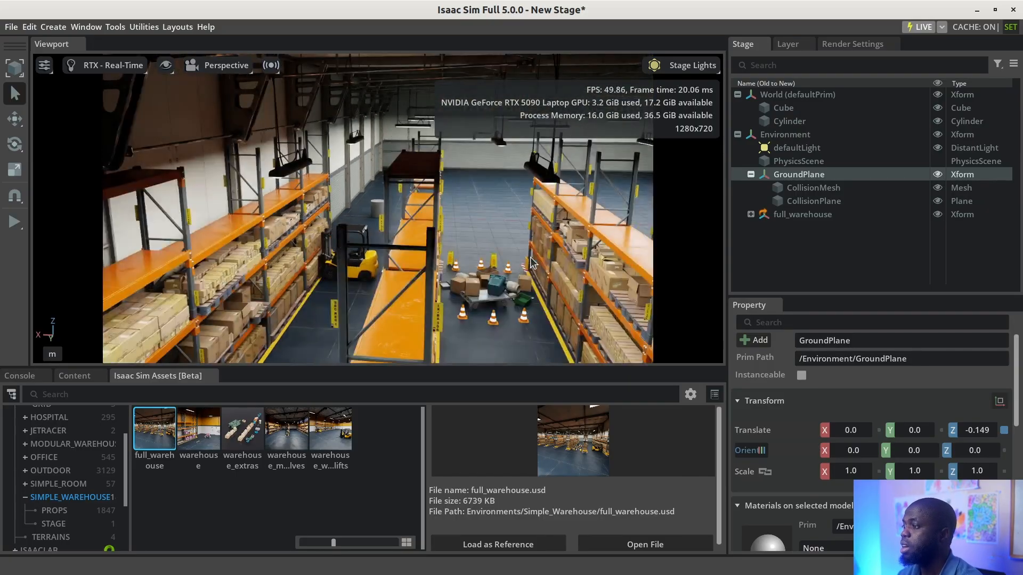
scroll(531, 258, "up", 10)
scroll(530, 258, "down", 3)
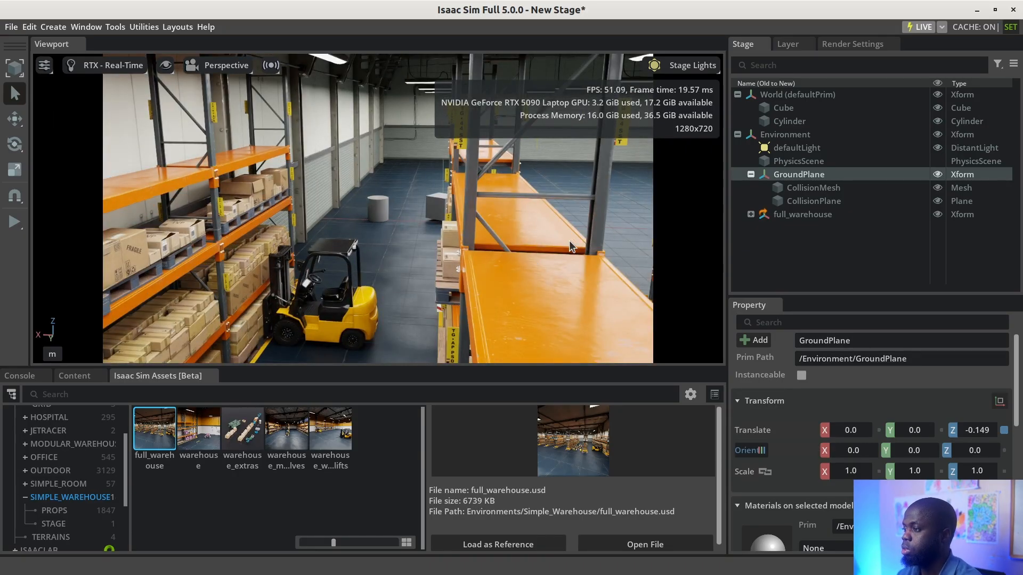
scroll(609, 239, "up", 5)
scroll(609, 241, "down", 5)
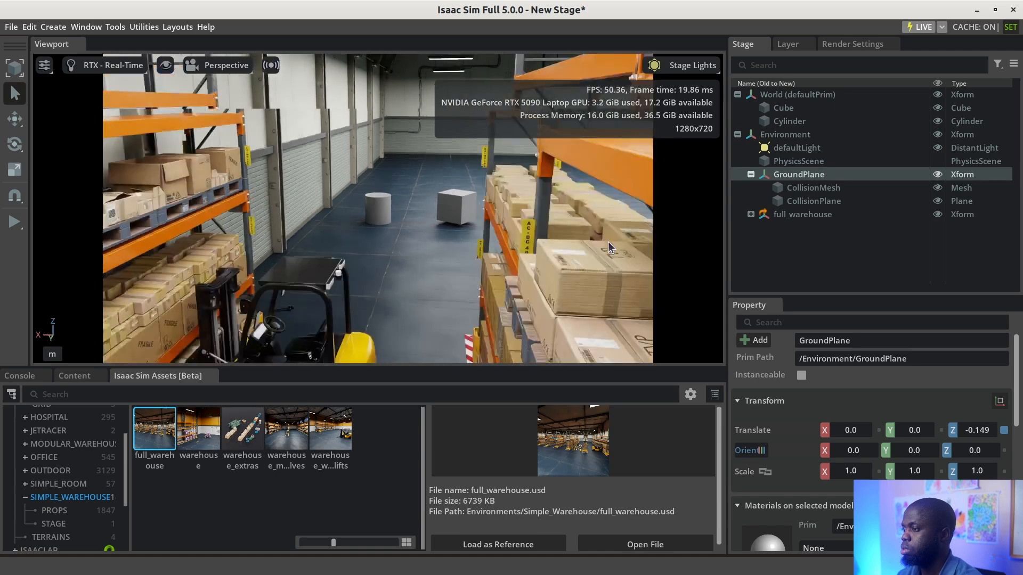
scroll(608, 242, "down", 5)
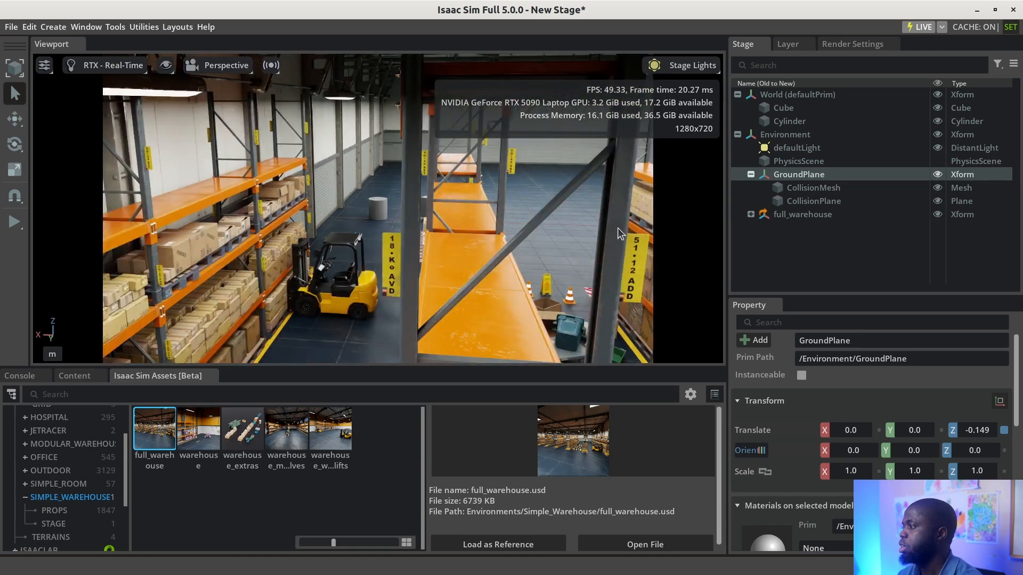
Expand full_warehouse in the stage tree and look through its floor, wall and ceiling prims.
left_click(753, 218)
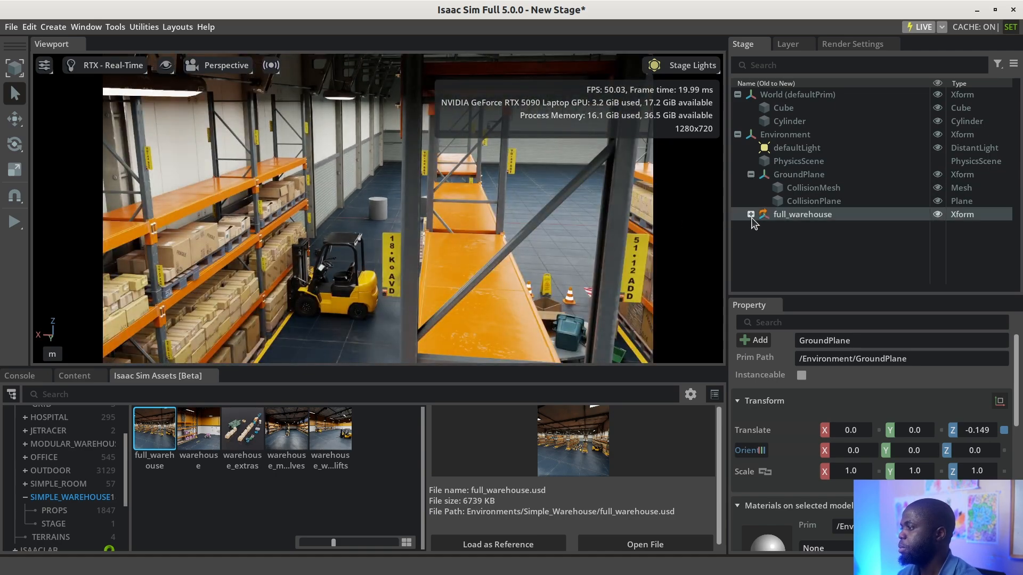
left_click(750, 215)
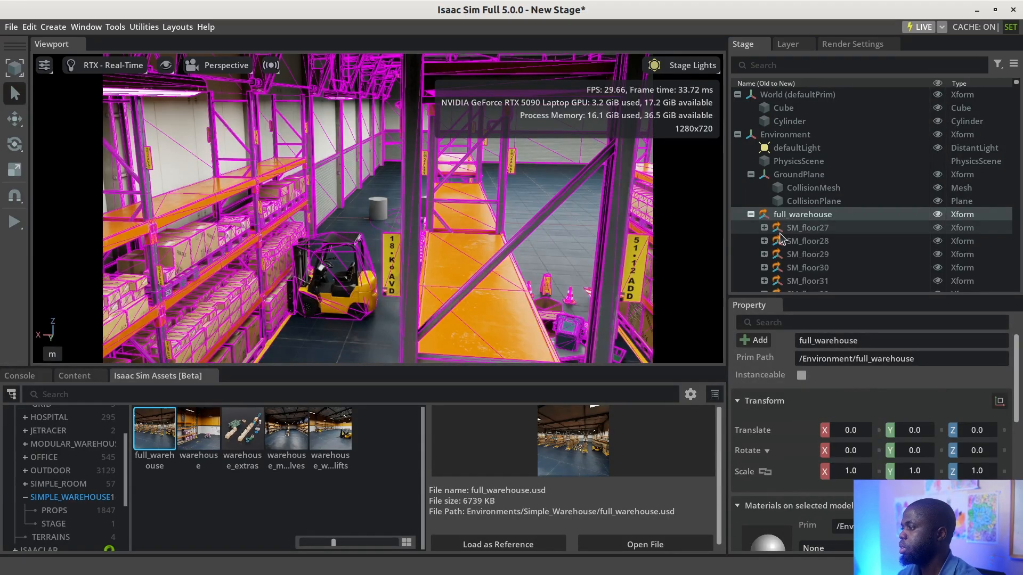
scroll(787, 242, "down", 10)
scroll(787, 242, "down", 10)
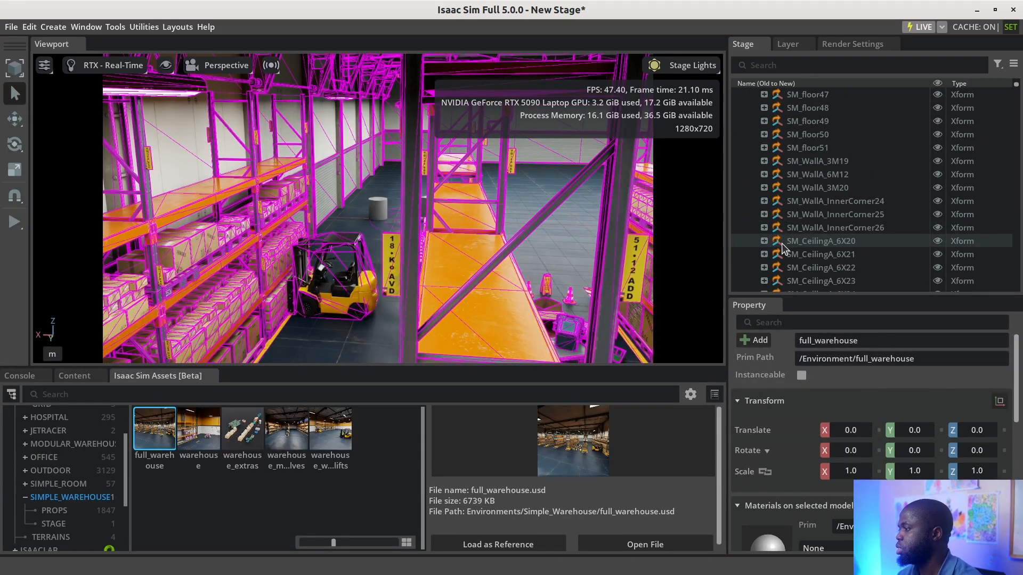
scroll(782, 249, "down", 5)
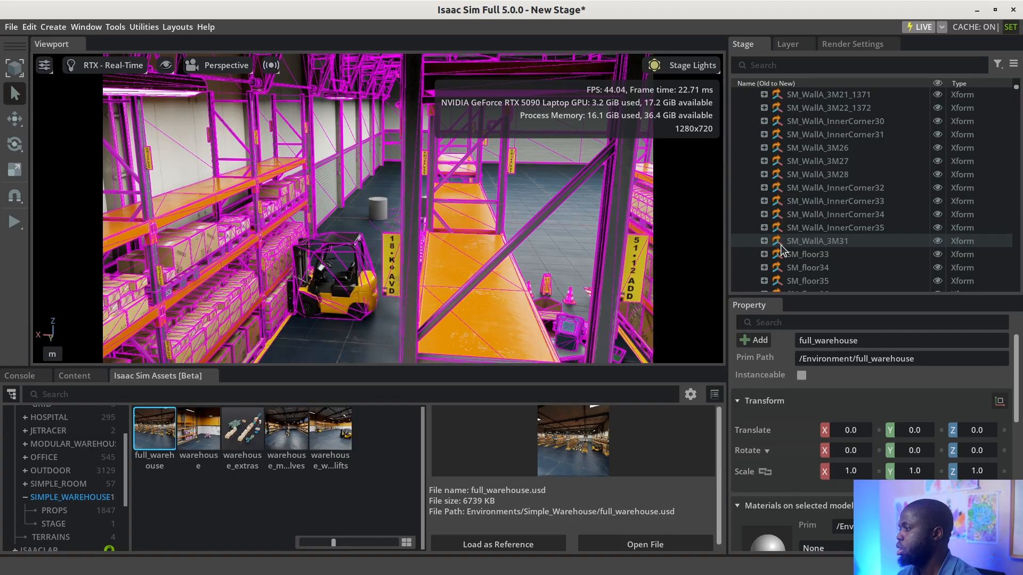
scroll(783, 248, "down", 10)
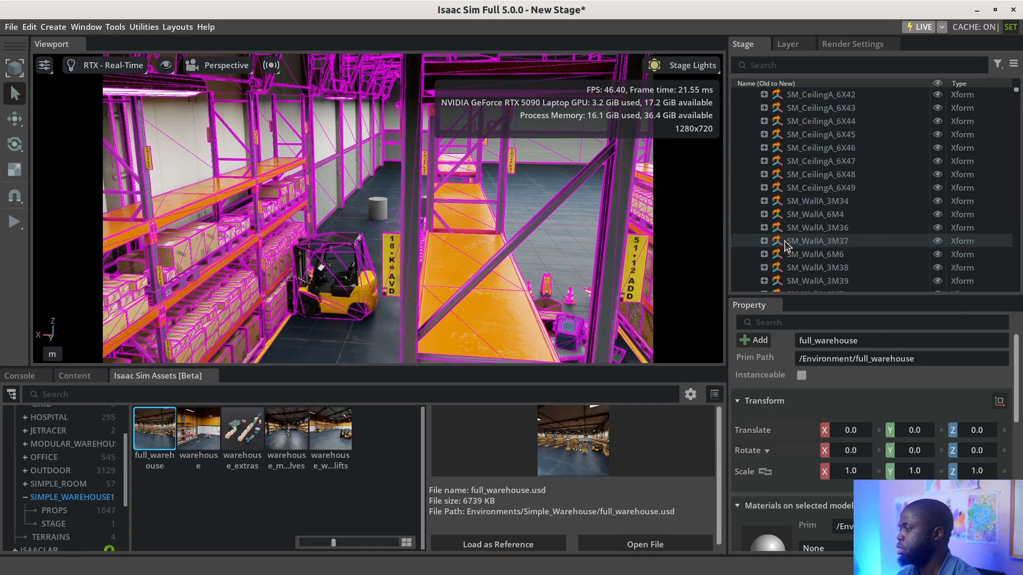
scroll(787, 239, "up", 5)
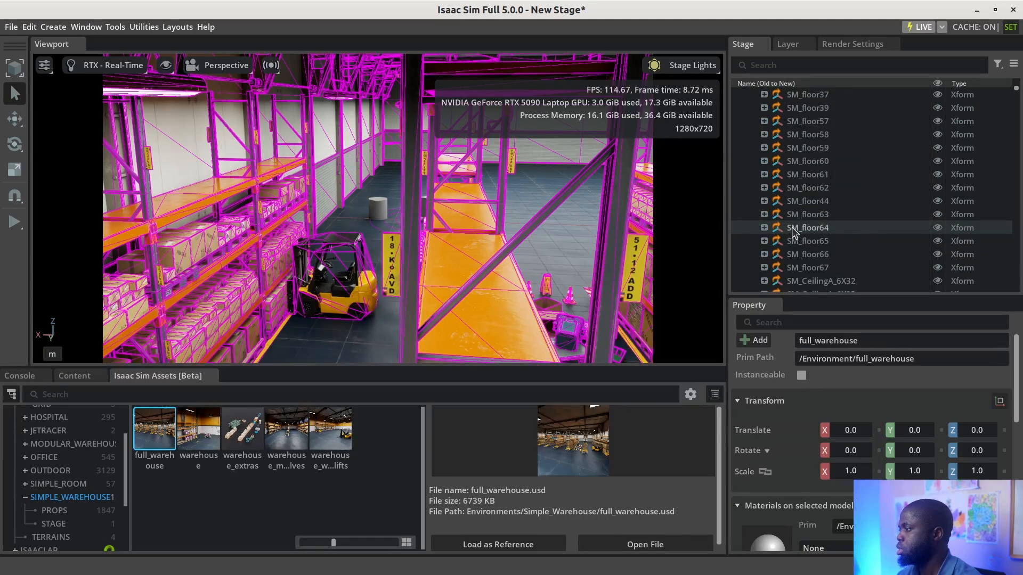
scroll(793, 233, "down", 5)
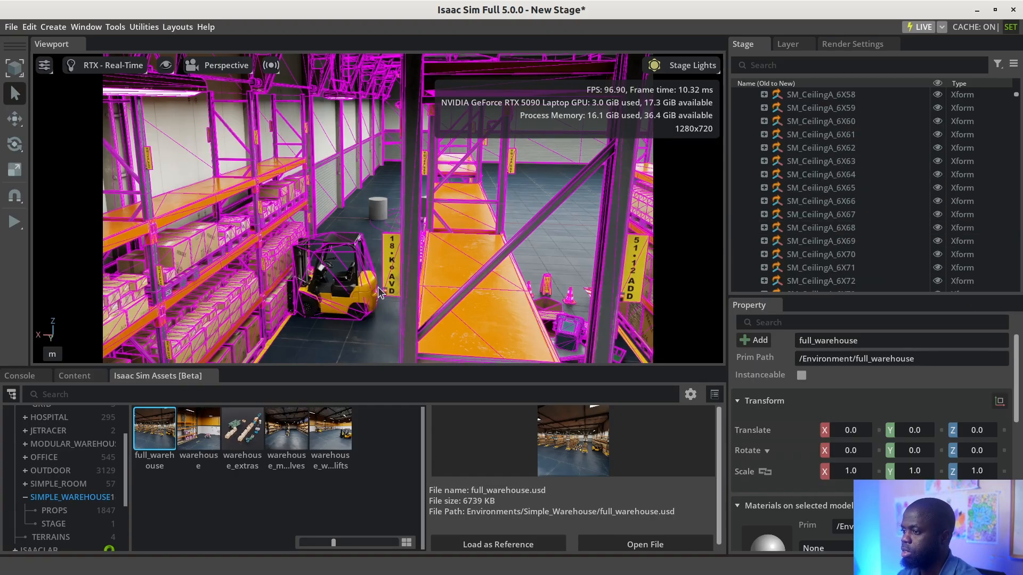
Select the yellow forklift's S_ForkliftBody mesh and frame it in the viewport.
left_click(369, 311)
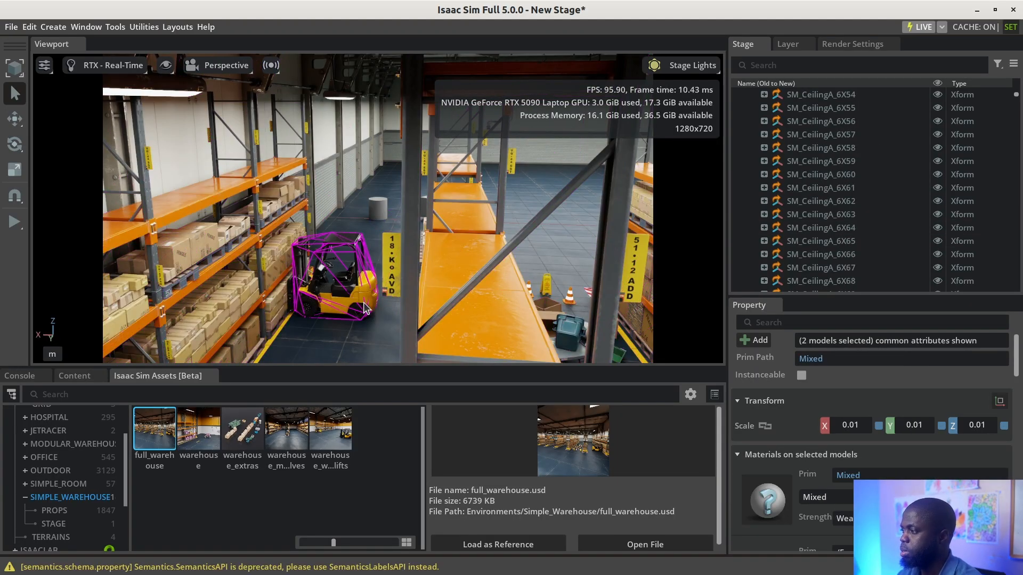
left_click(364, 308)
scroll(881, 154, "up", 4)
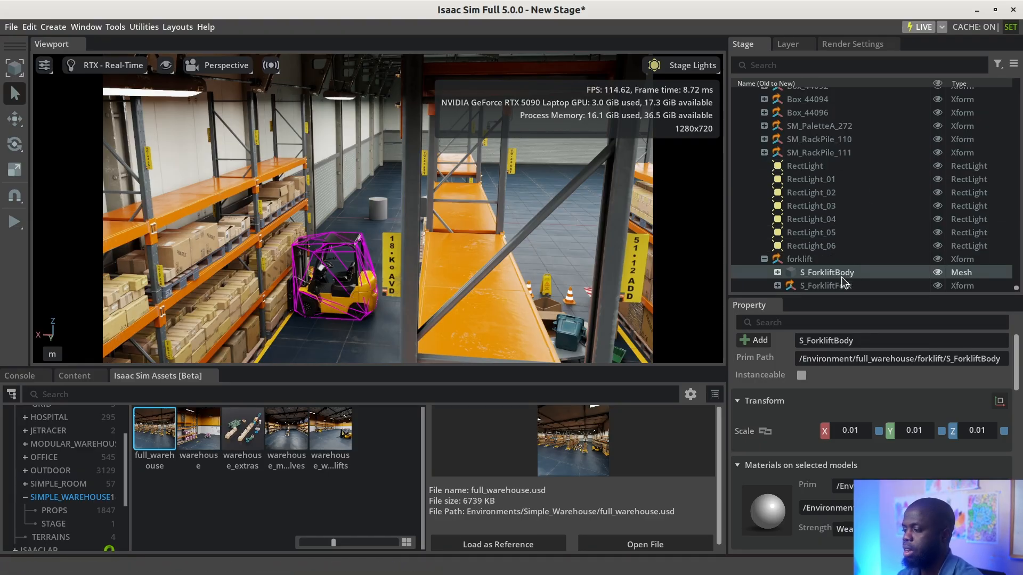
key("f")
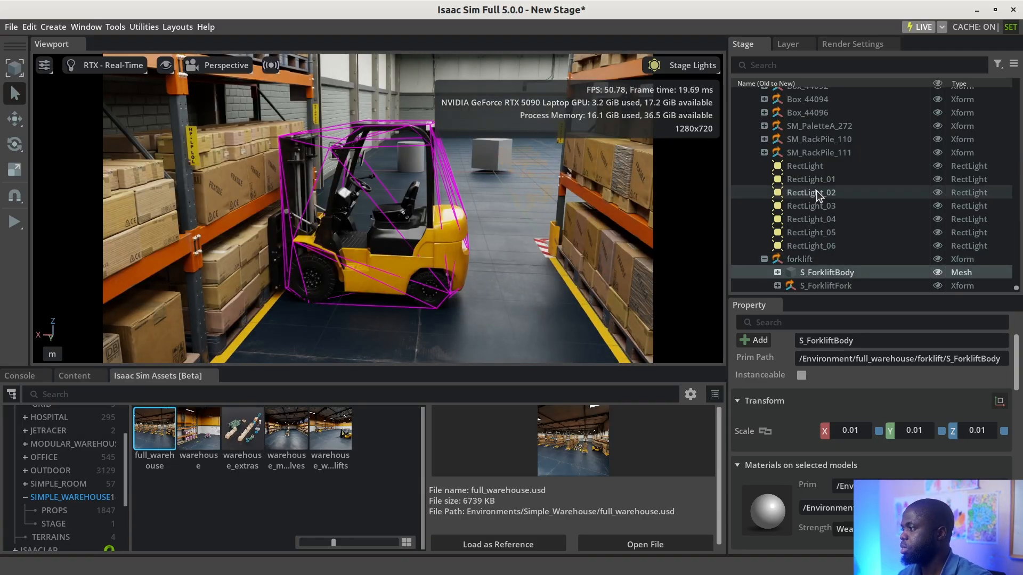
Frame the SM_PaletteA_272 pallet in the viewport and view it together with its surroundings.
left_click(821, 126)
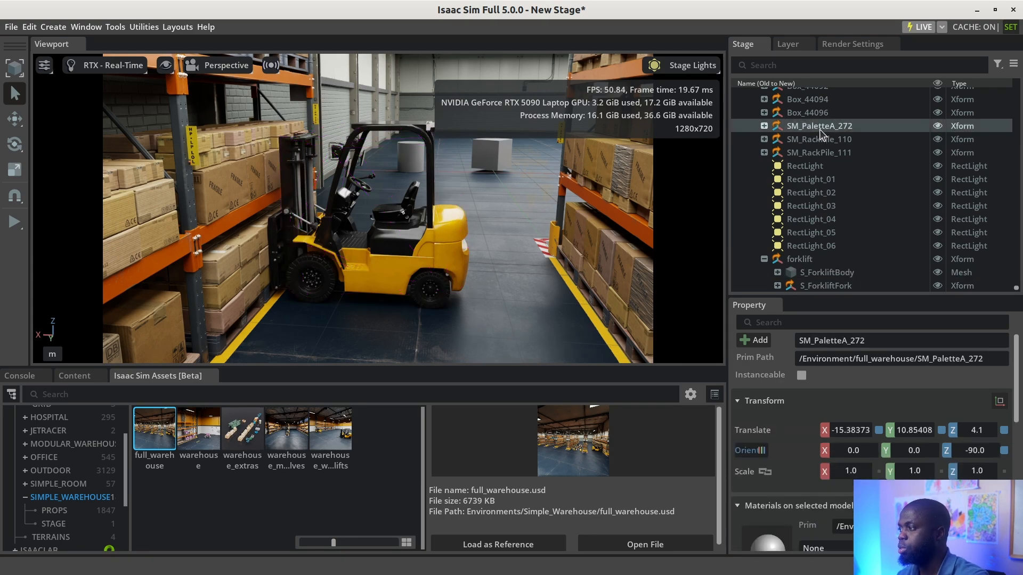
key("f")
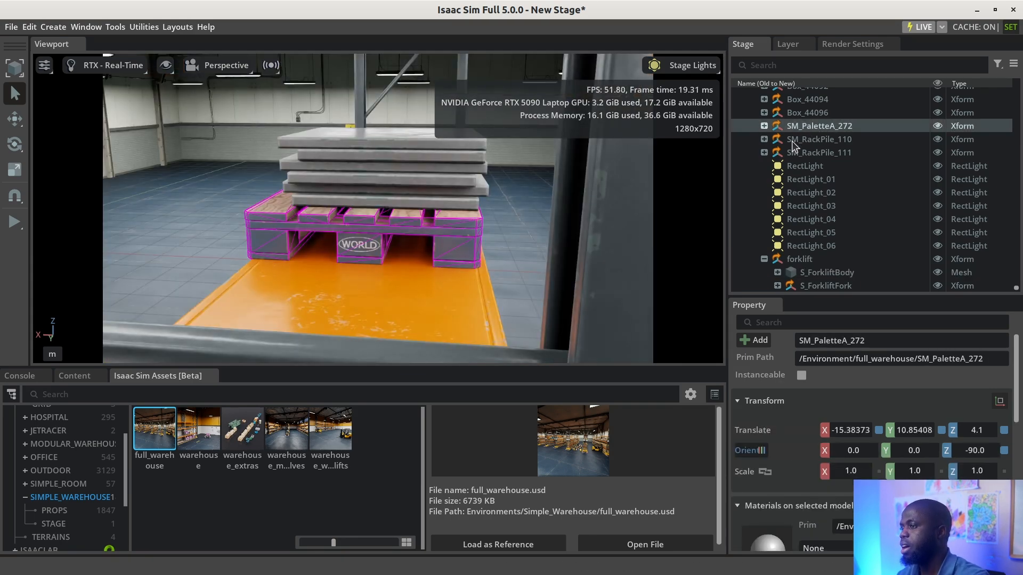
scroll(513, 251, "down", 2)
scroll(513, 251, "down", 4)
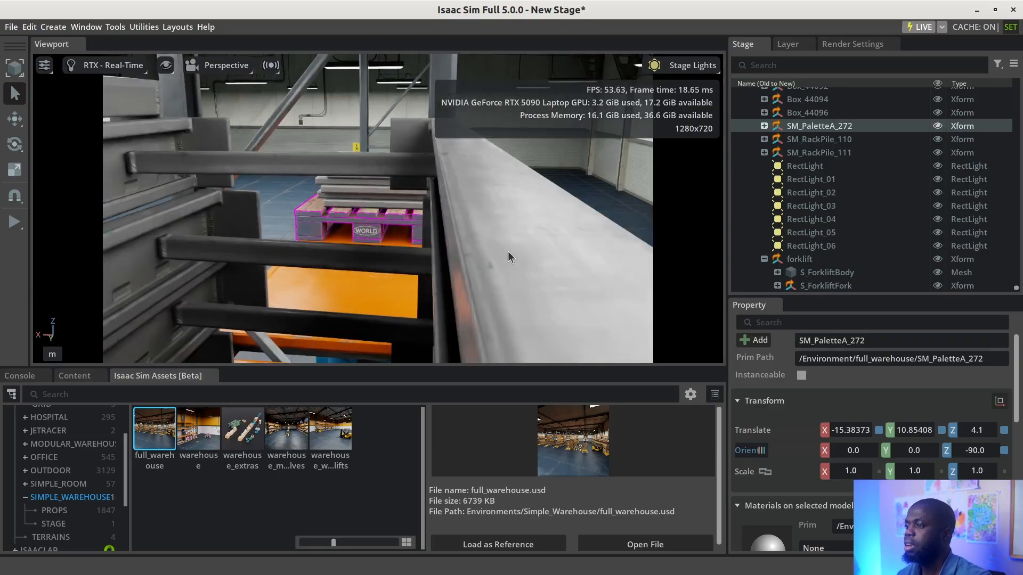
Return to the World prims in the stage tree and frame the Cylinder, with the Cube also in view.
scroll(791, 147, "up", 20)
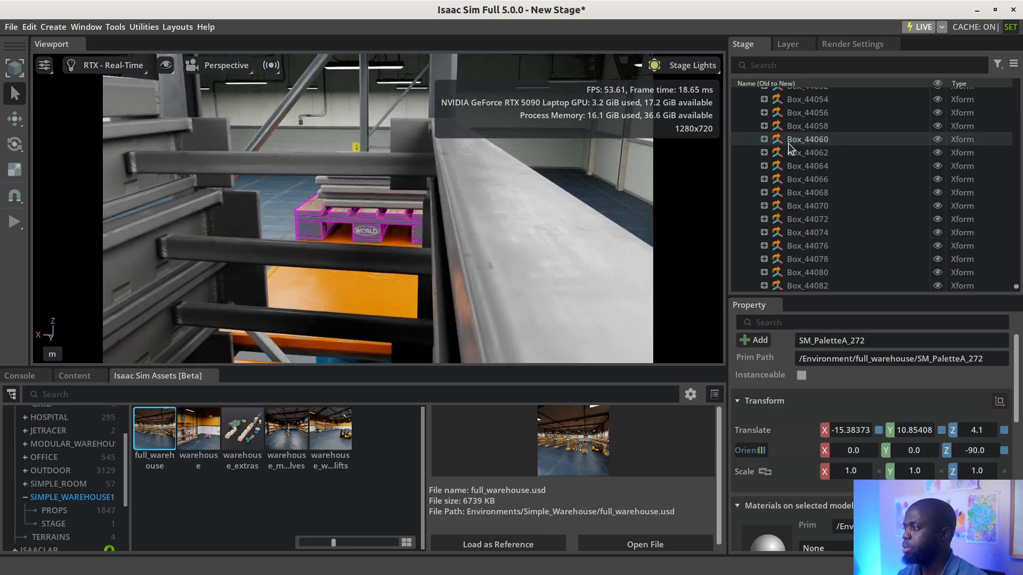
scroll(849, 133, "up", 10)
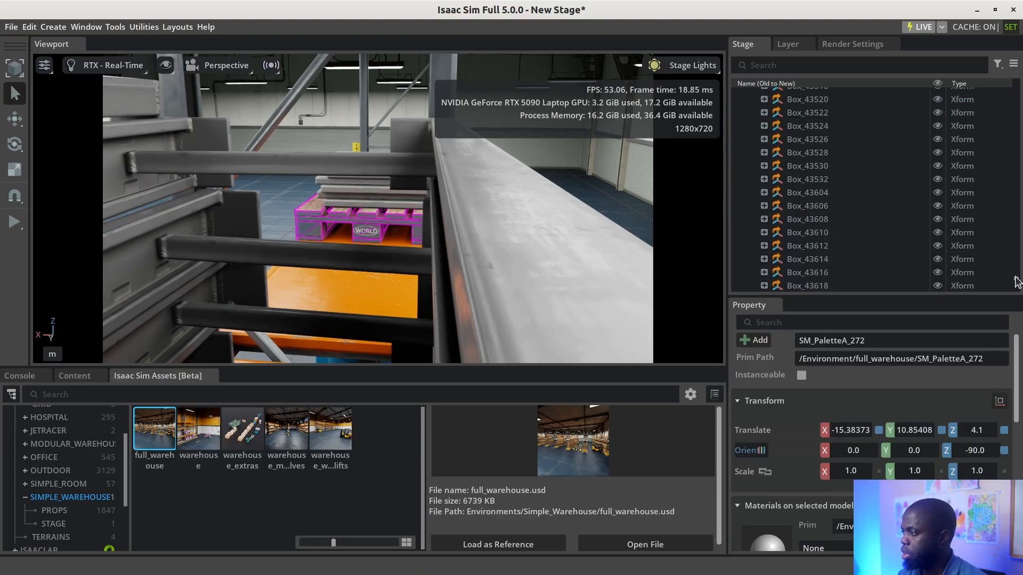
left_click_drag(1016, 278, 1000, 72)
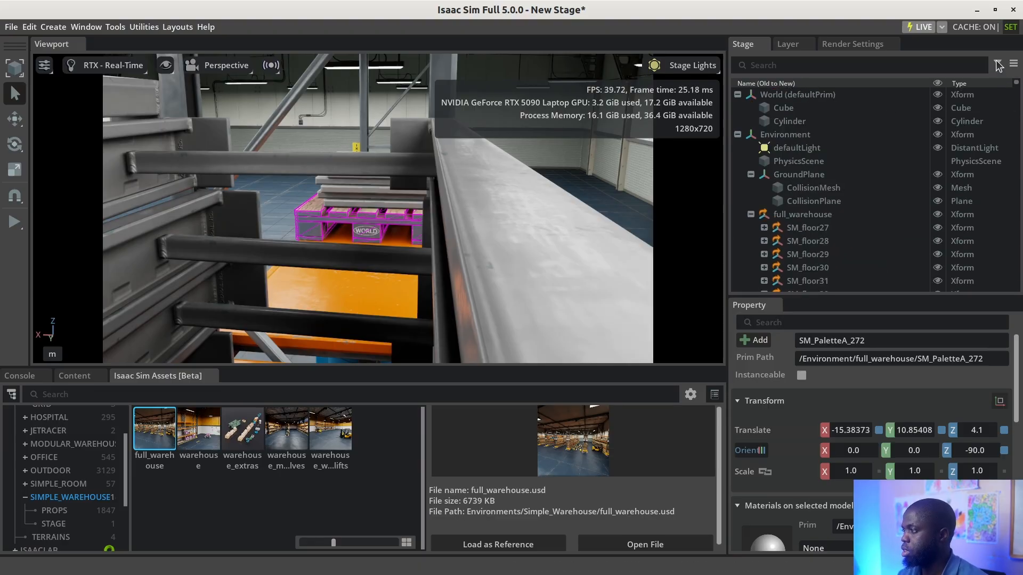
left_click(845, 120)
key("f")
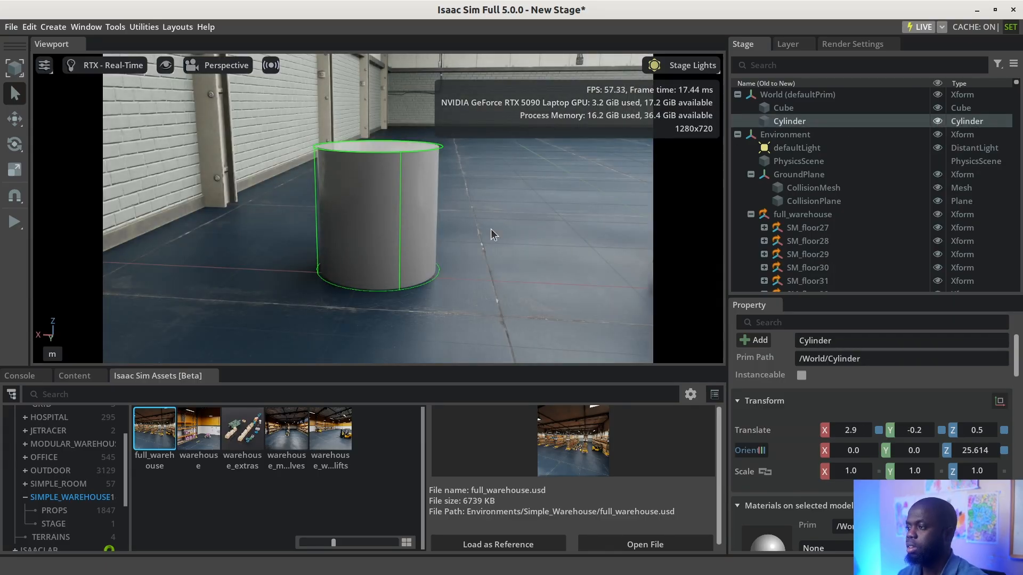
scroll(491, 230, "down", 5)
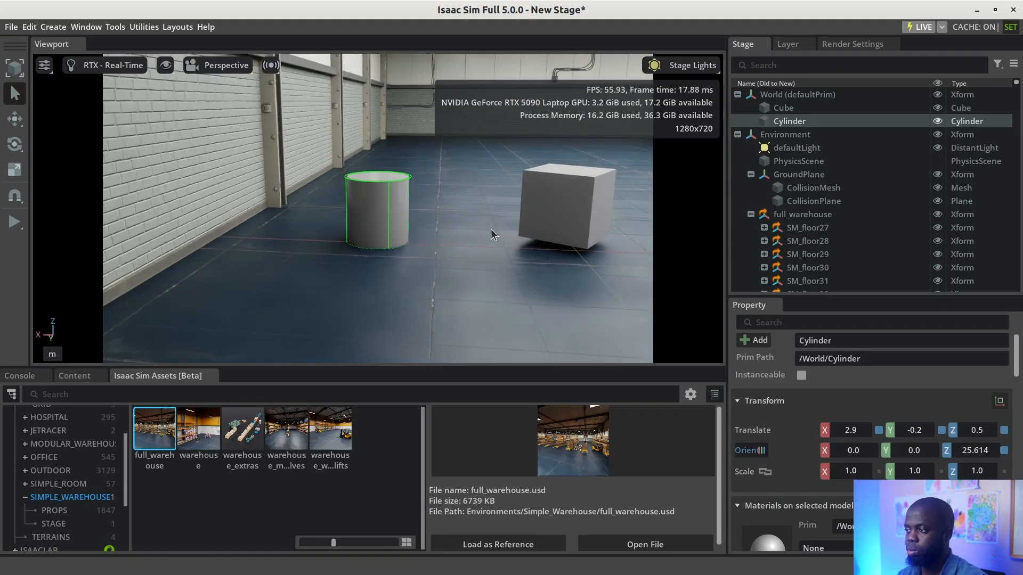
Collapse the SIMPLE_WAREHOUSE folder and the whole ENVIRONMENTS category in the asset library.
scroll(490, 229, "down", 5)
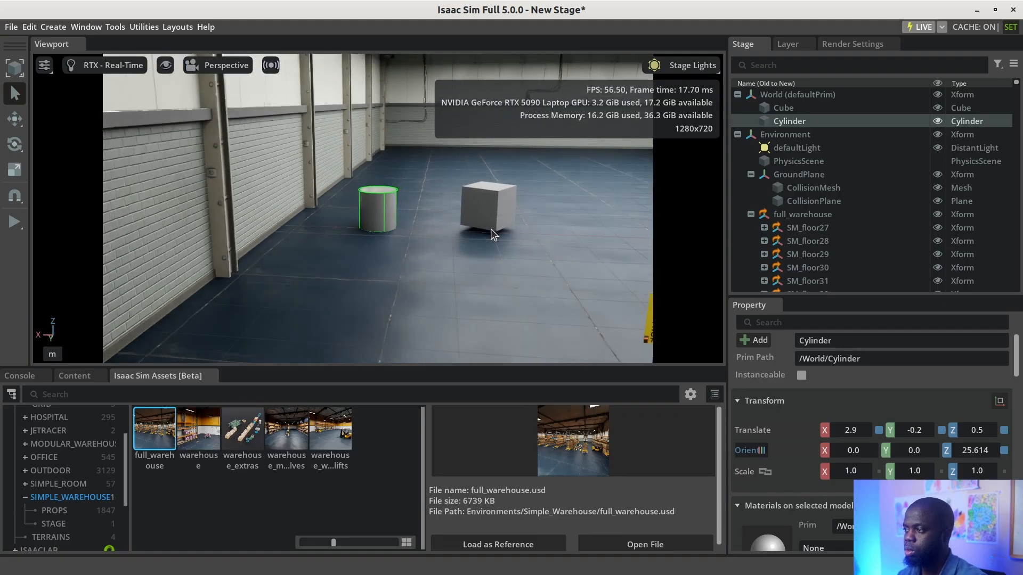
scroll(490, 228, "down", 5)
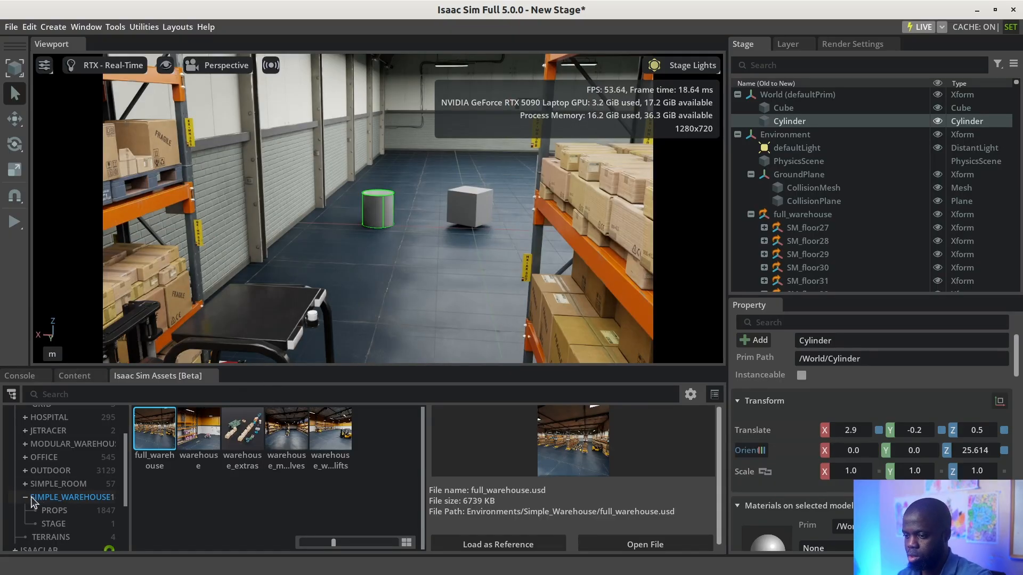
left_click(29, 498)
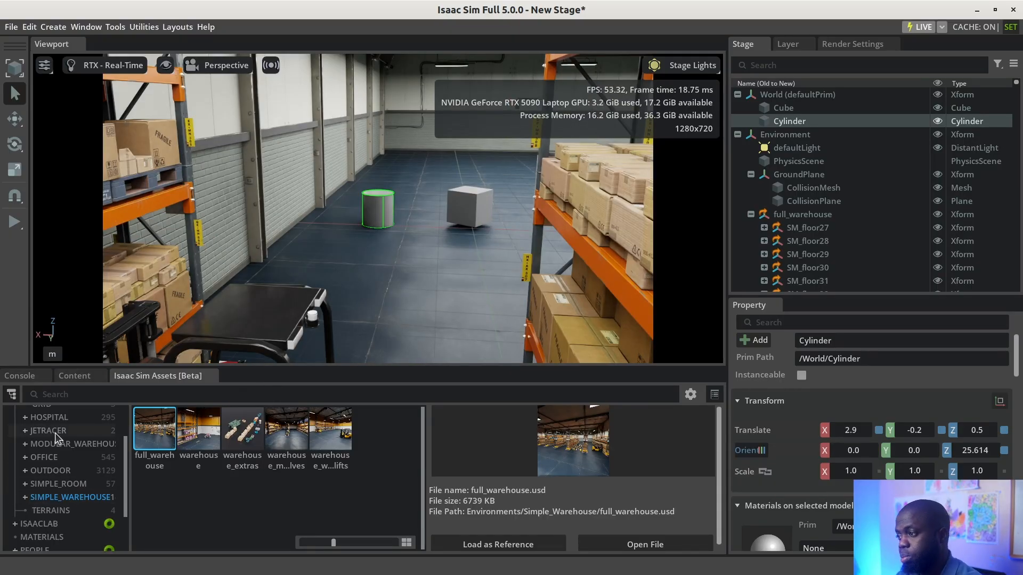
scroll(49, 482, "up", 2)
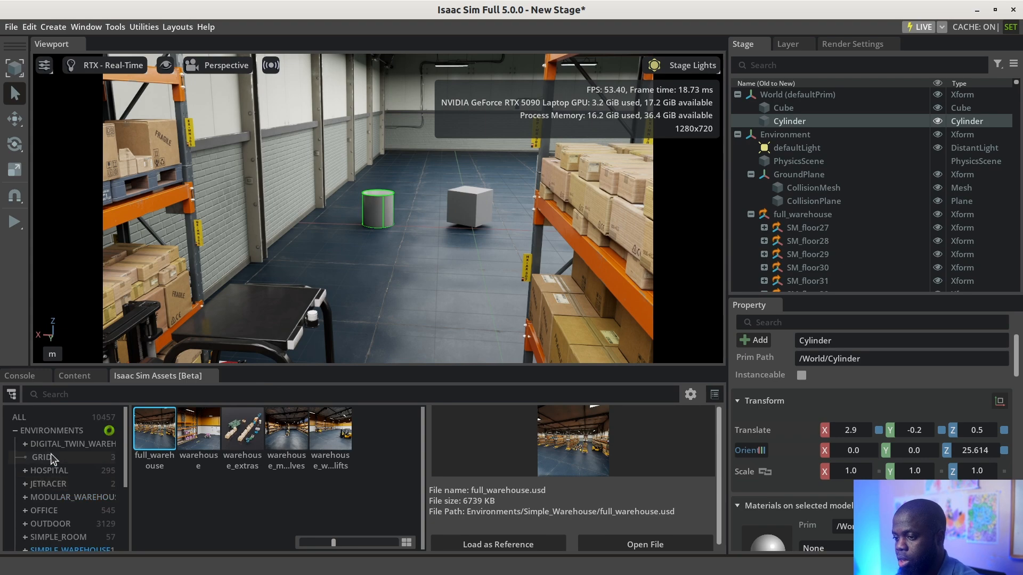
left_click(15, 432)
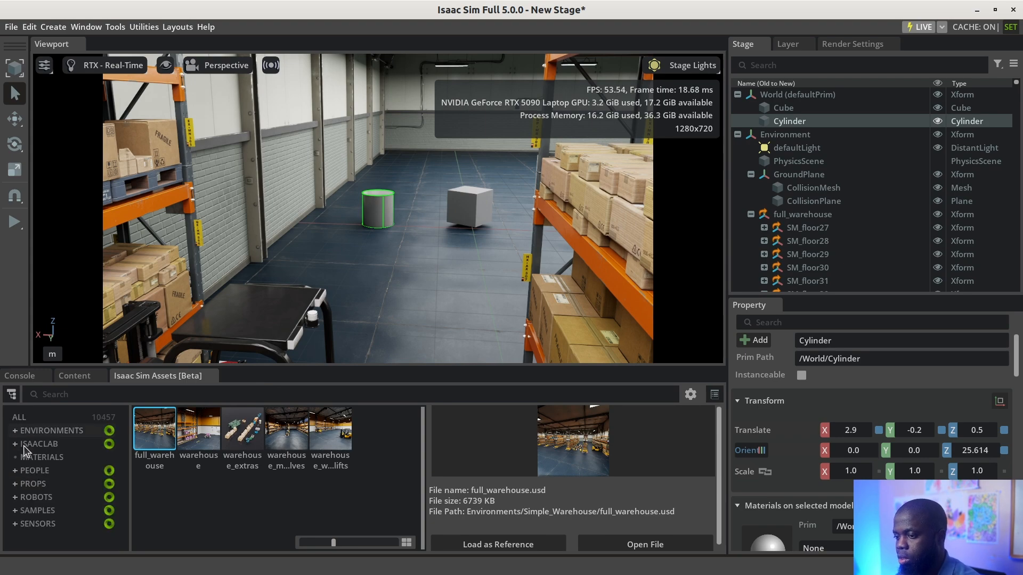
Expand the ROBOTS category in the asset library and look through its manufacturer folders.
left_click(16, 498)
scroll(24, 506, "down", 2)
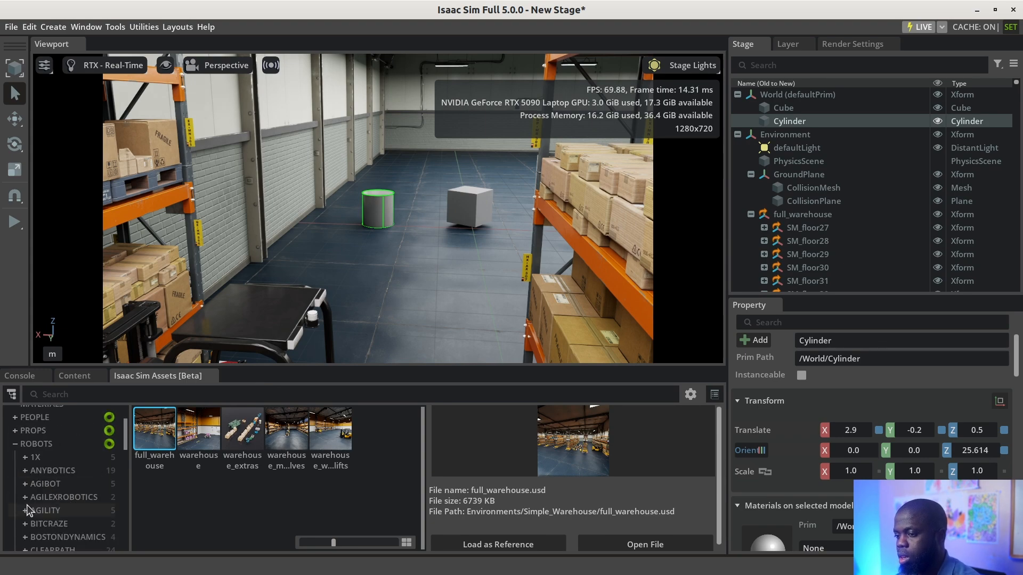
scroll(29, 512, "down", 8)
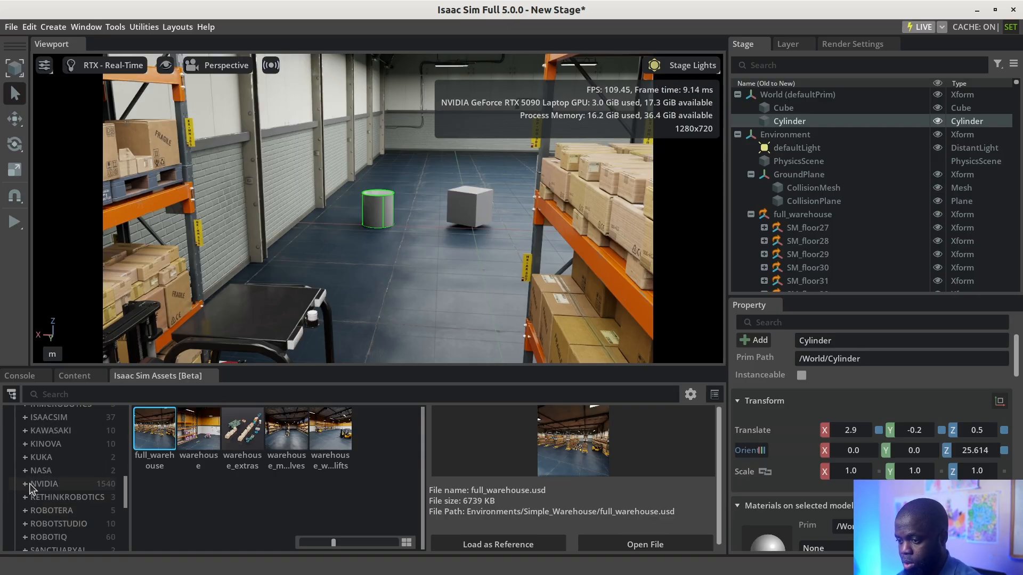
scroll(32, 483, "down", 4)
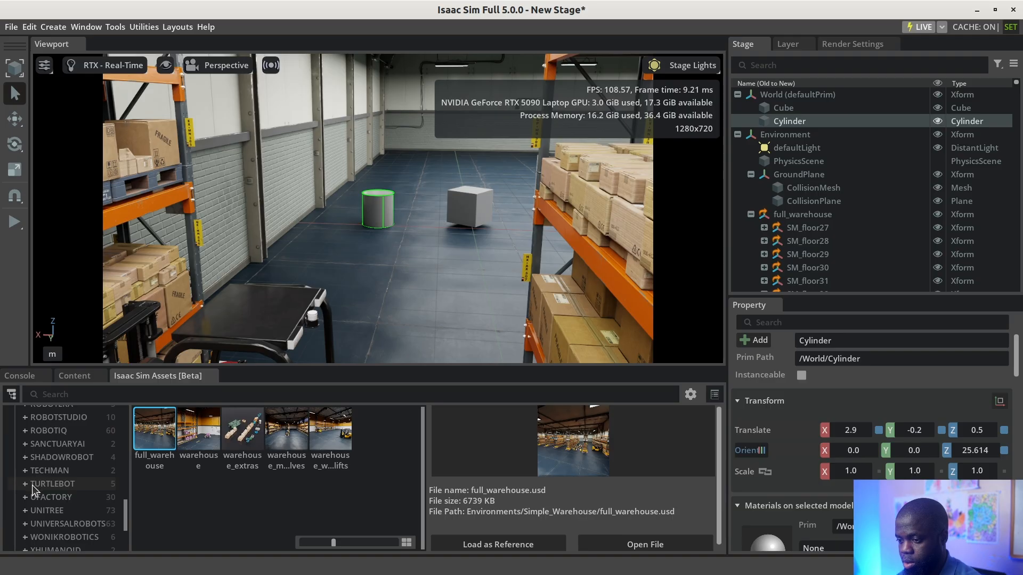
scroll(33, 489, "down", 2)
scroll(32, 487, "down", 2)
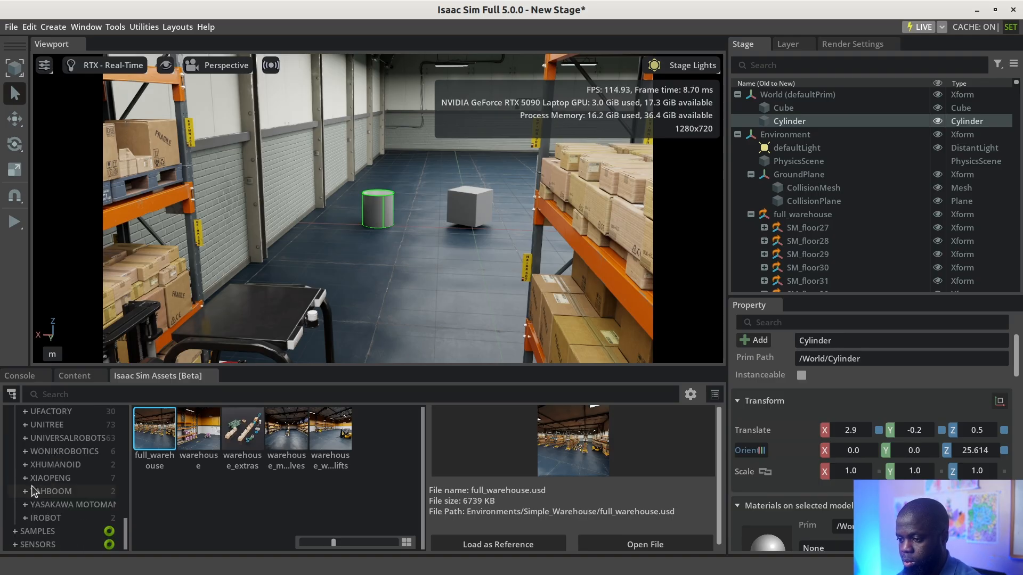
scroll(32, 496, "up", 12)
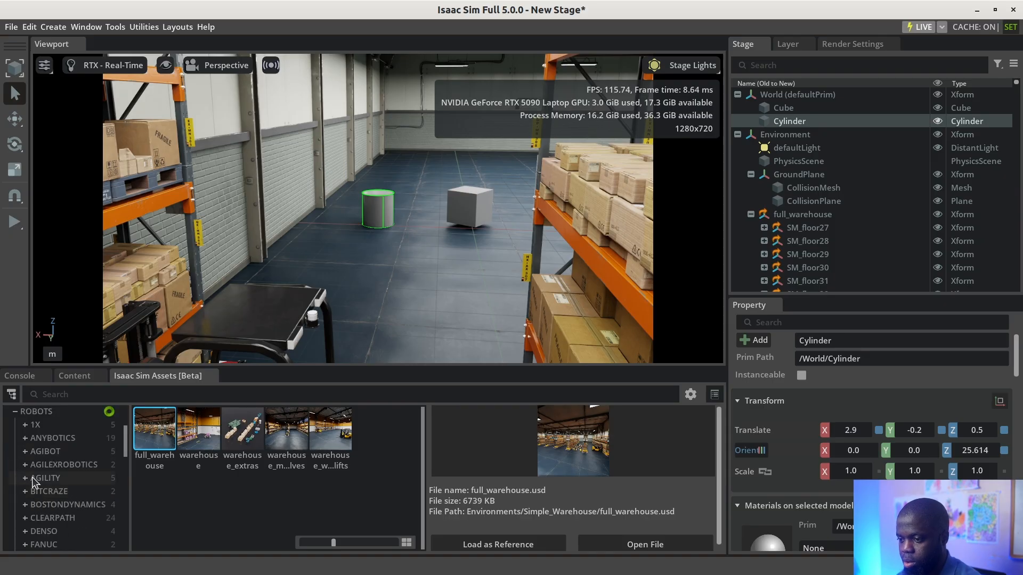
Open the DIGIT folder under AGILITY in the robot assets and add digit_v4 to the stage under World.
left_click(26, 478)
left_click(47, 503)
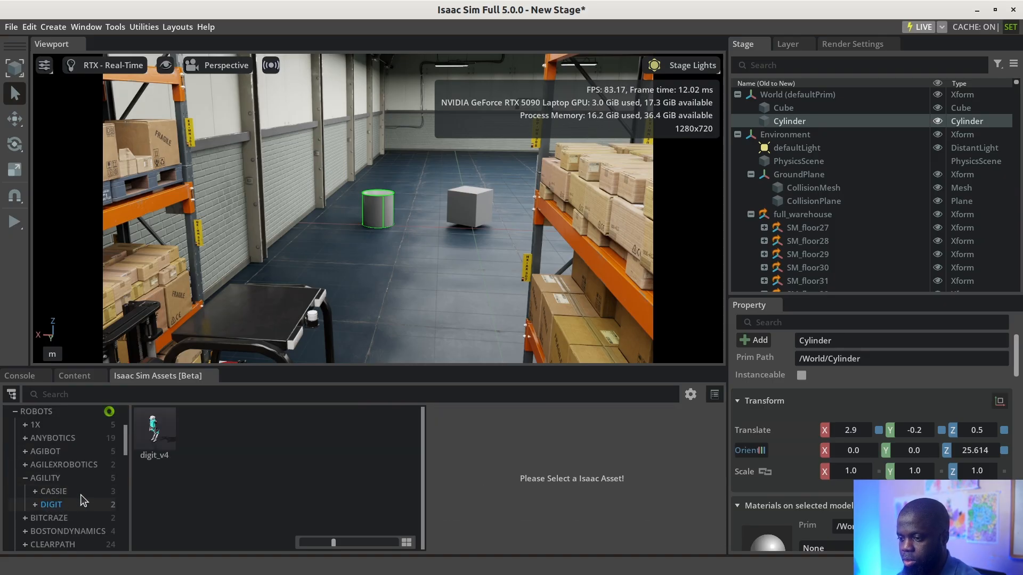
left_click_drag(159, 442, 809, 100)
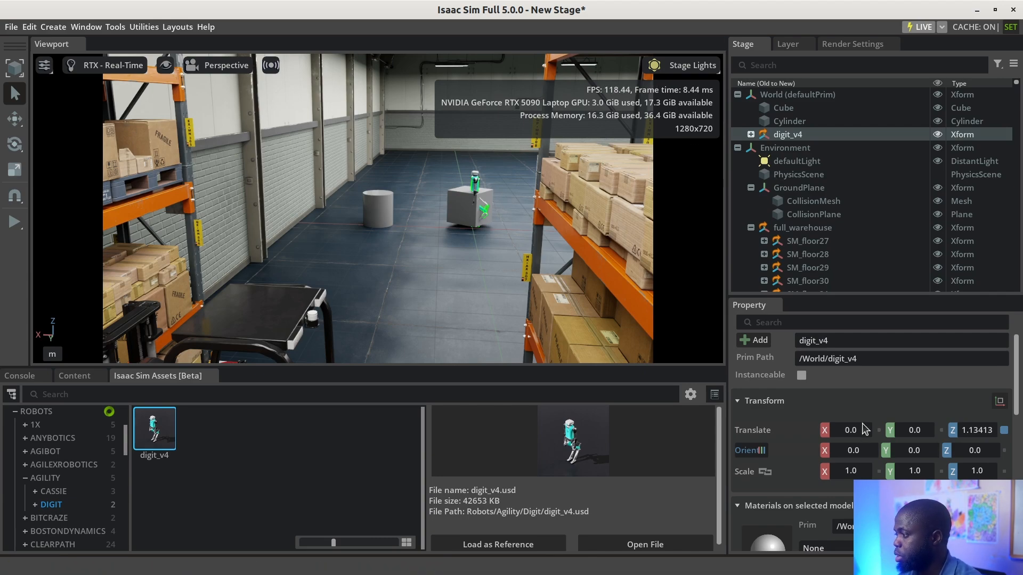
Move the digit_v4 robot away from the Cube by setting its Translate to X 1.5 and Y 3.2.
double_click(847, 431)
type("1")
key("Return")
left_click_drag(852, 429, 929, 428)
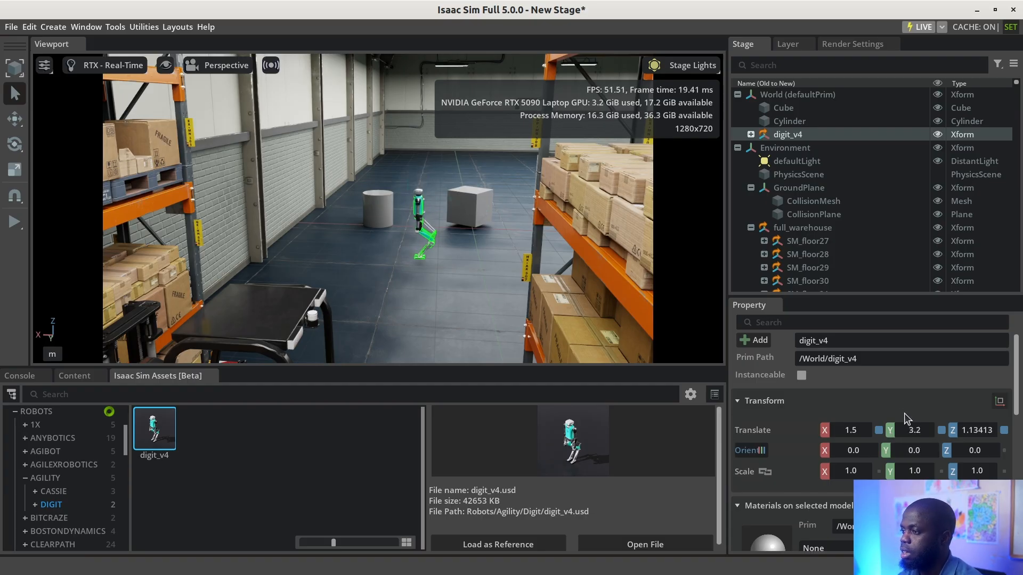
Run the simulation to watch how digit_v4 behaves under physics, and stop it.
left_click(17, 221)
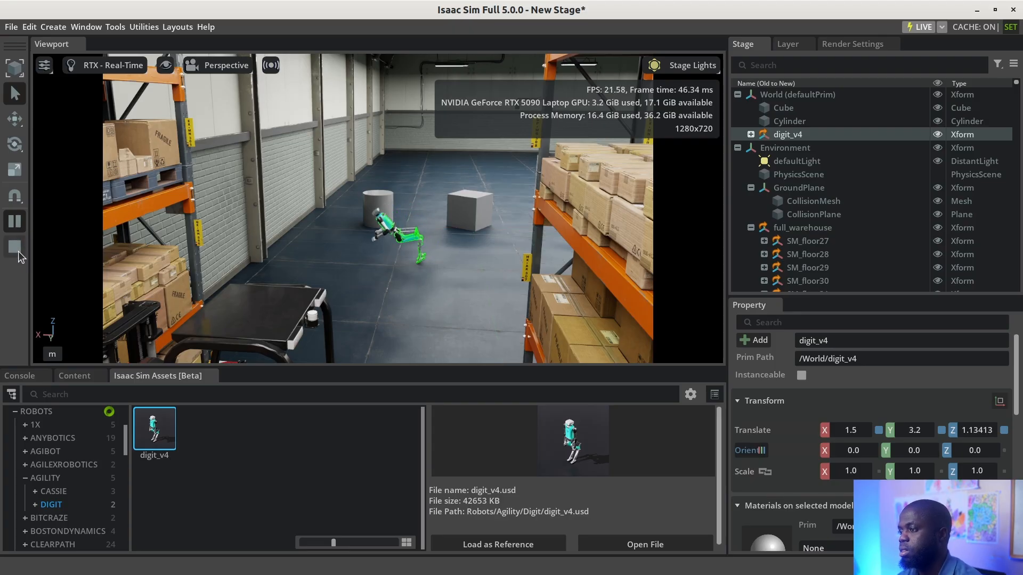
left_click(18, 251)
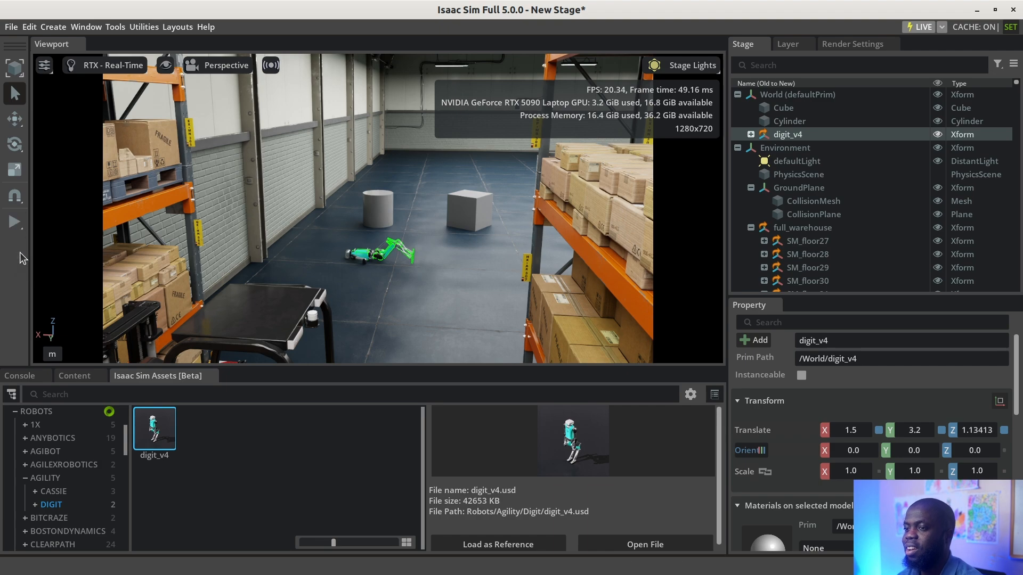
Collapse the AGILITY folder in the asset library and the full_warehouse prim in the stage tree.
left_click(25, 479)
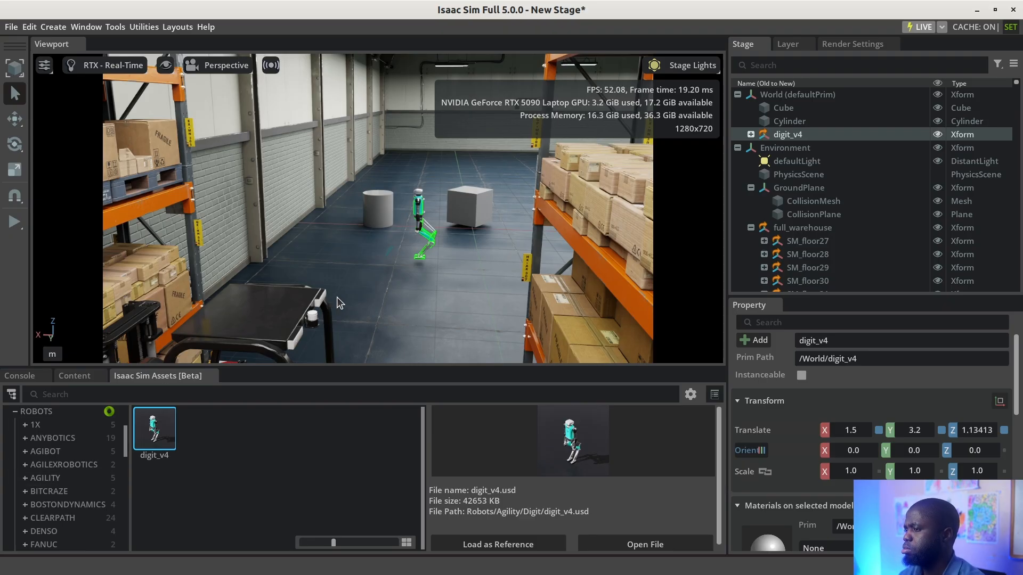
scroll(52, 490, "down", 4)
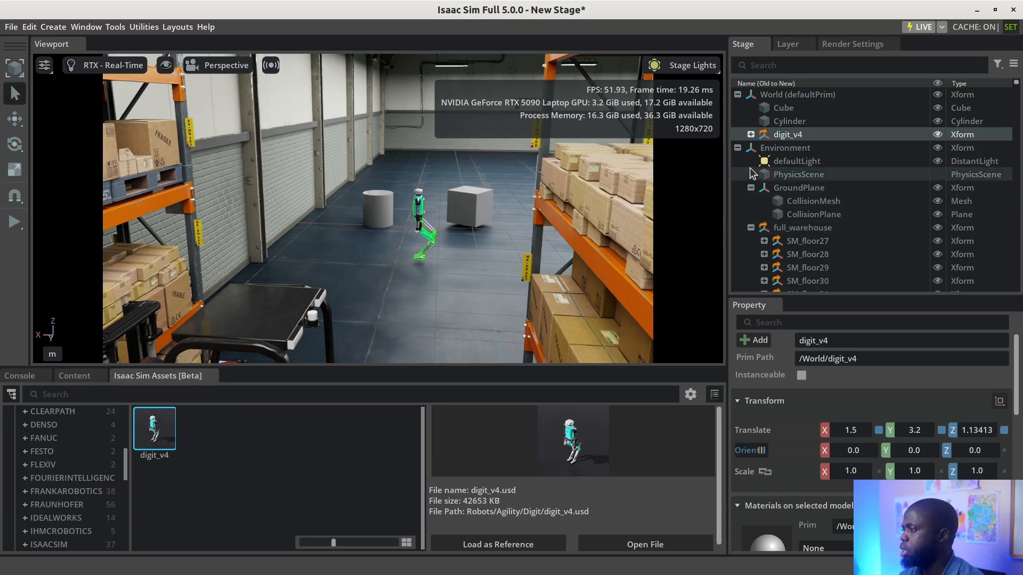
left_click(750, 228)
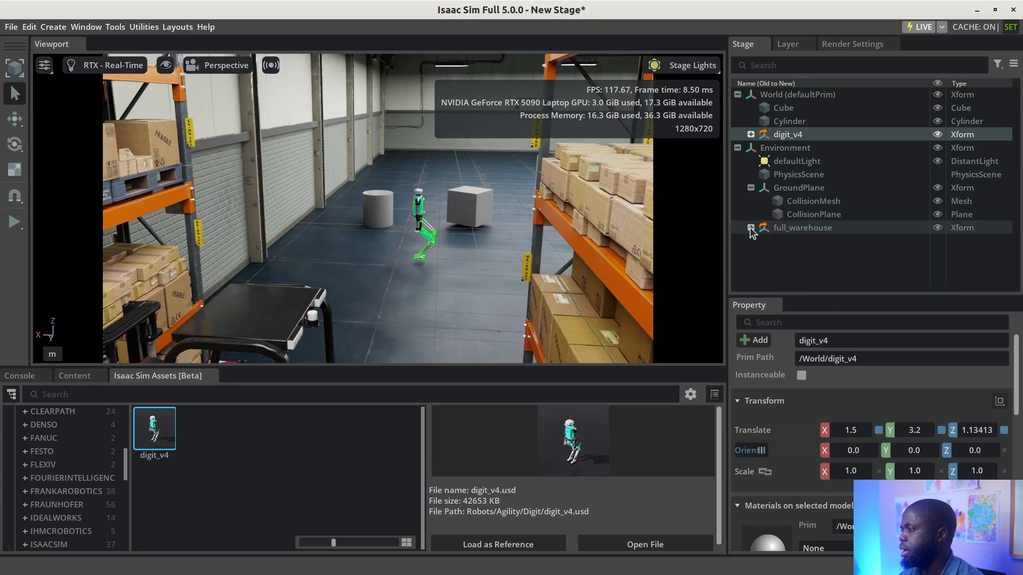
right_click(767, 250)
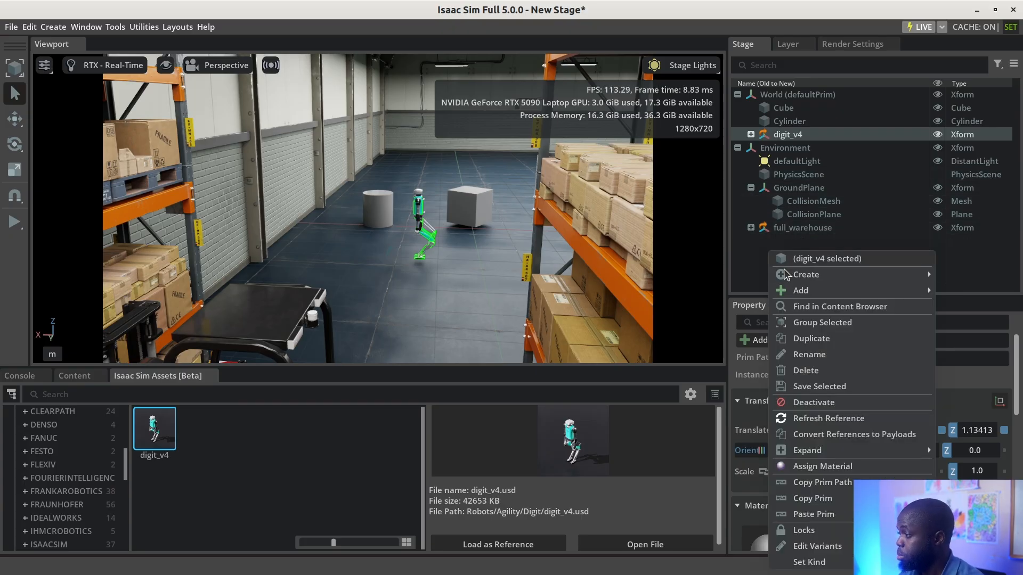
mouse_move(788, 276)
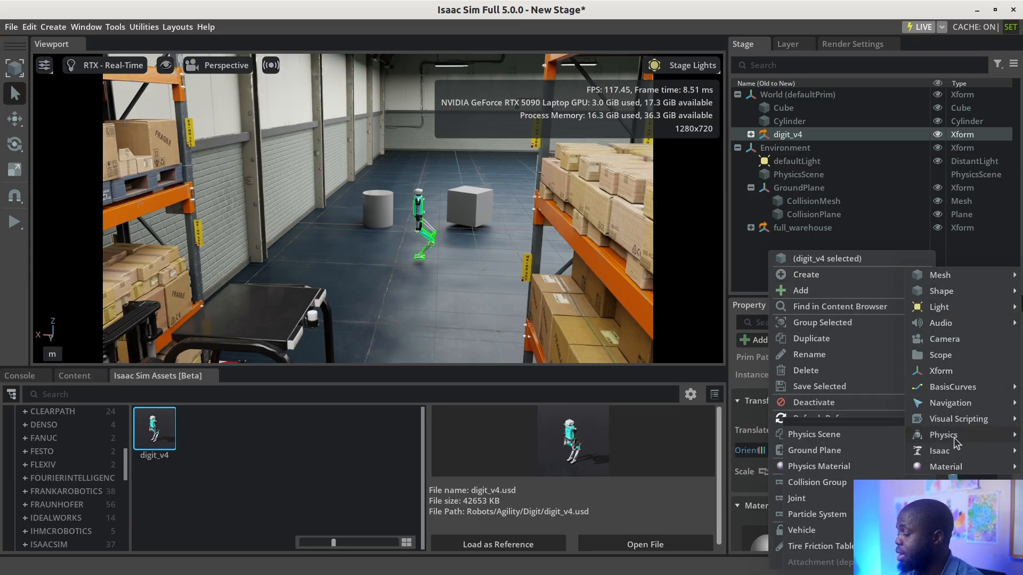
mouse_move(955, 450)
mouse_move(898, 450)
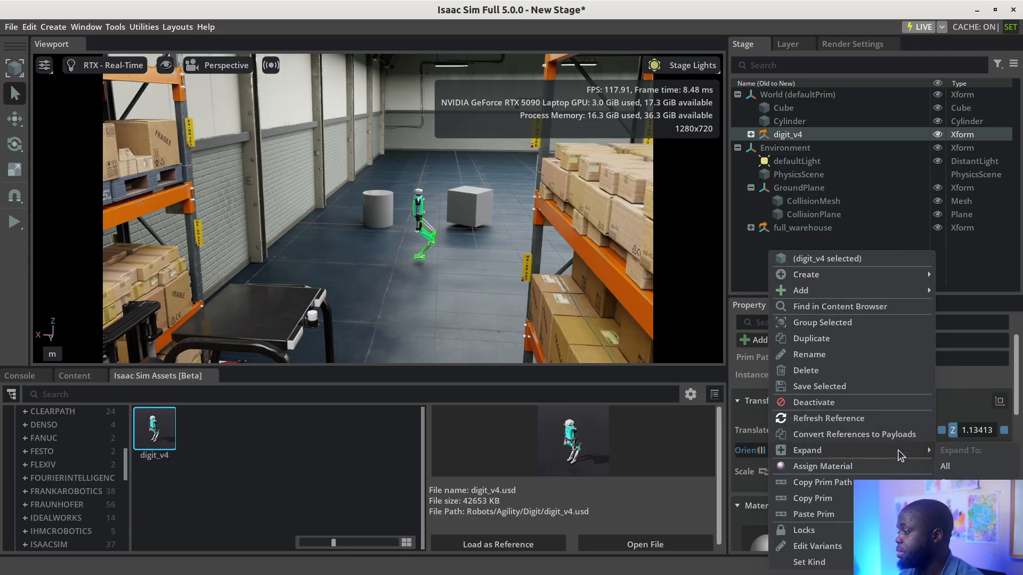
mouse_move(854, 282)
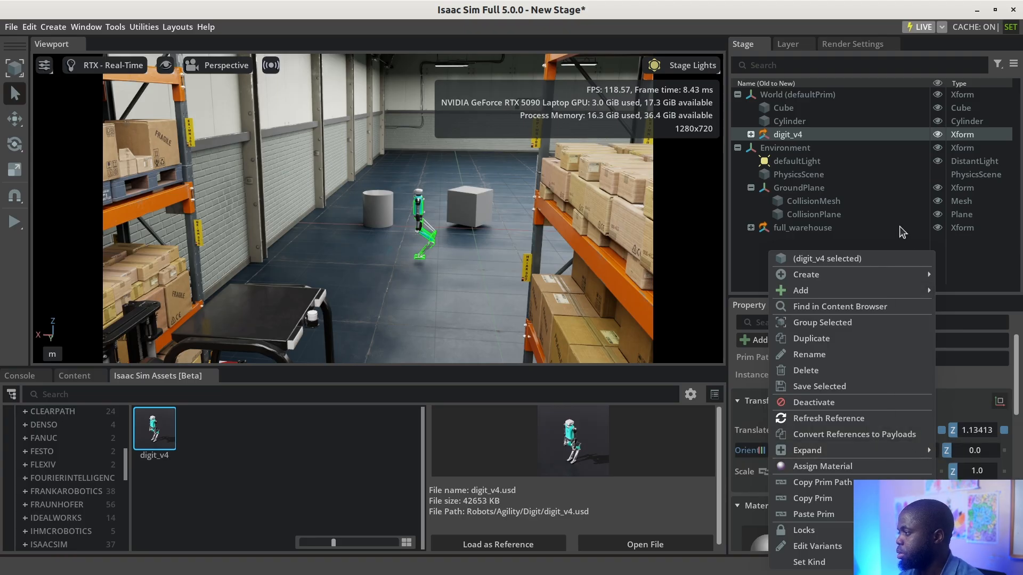
Create a Nova Carter with Sensors robot in the scene from the built-in Isaac robots.
right_click(368, 260)
mouse_move(460, 299)
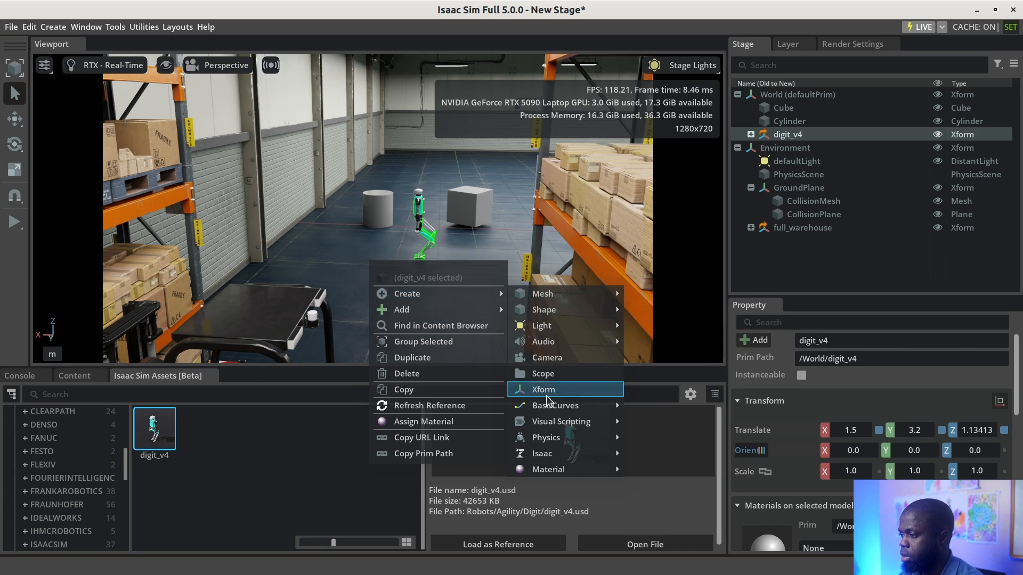
mouse_move(558, 438)
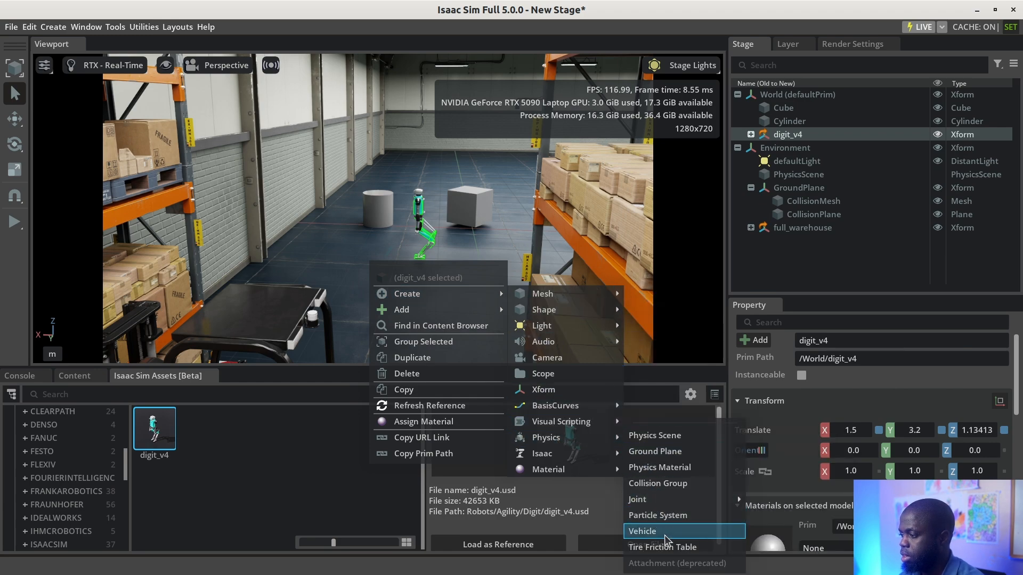
mouse_move(607, 454)
mouse_move(656, 459)
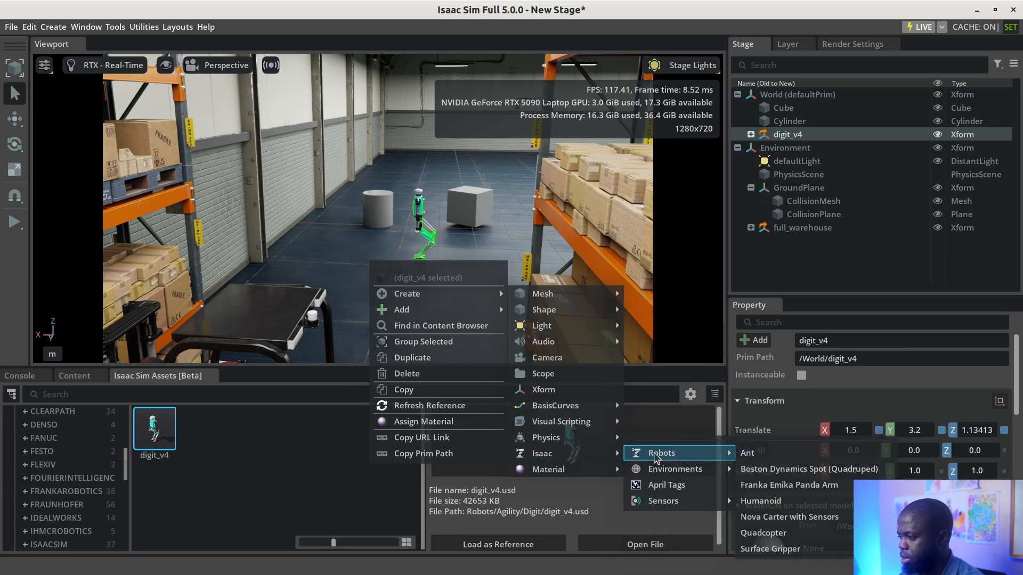
left_click(783, 518)
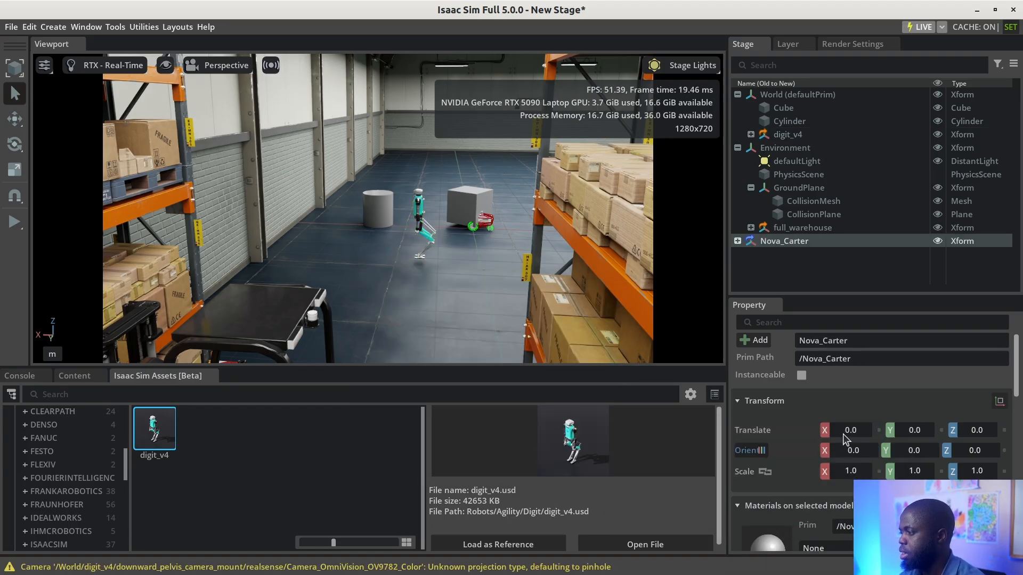
Move the Cube clear of the Nova_Carter robot by setting its Translate to X 0.1 and Y -6.5.
left_click(800, 110)
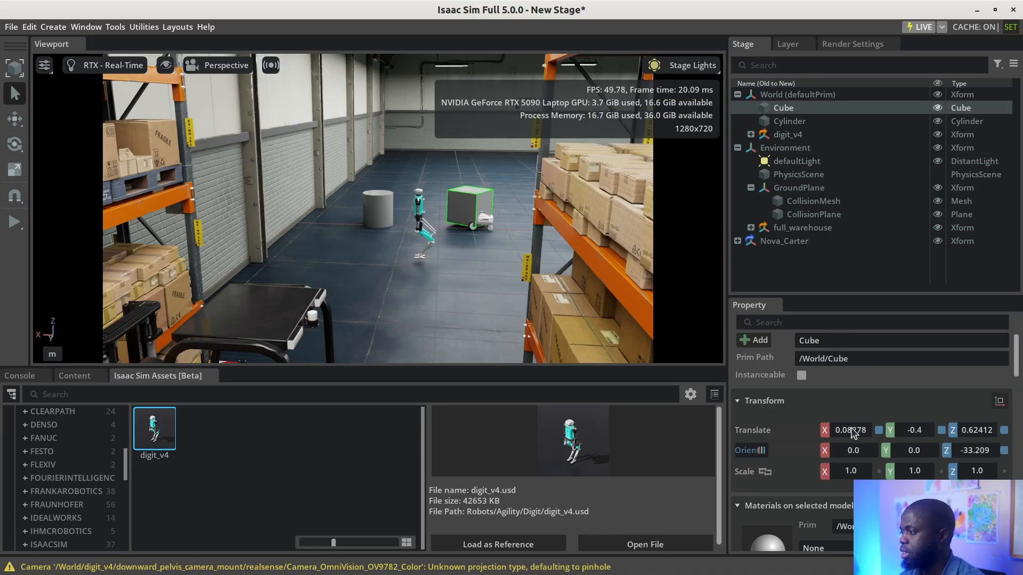
left_click_drag(851, 428, 851, 424)
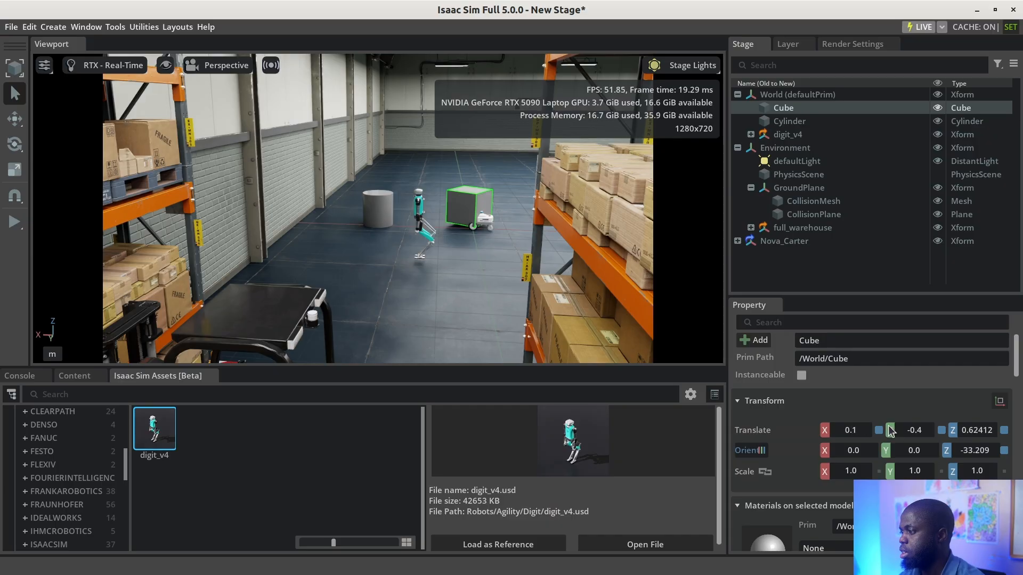
left_click_drag(921, 429, 889, 440)
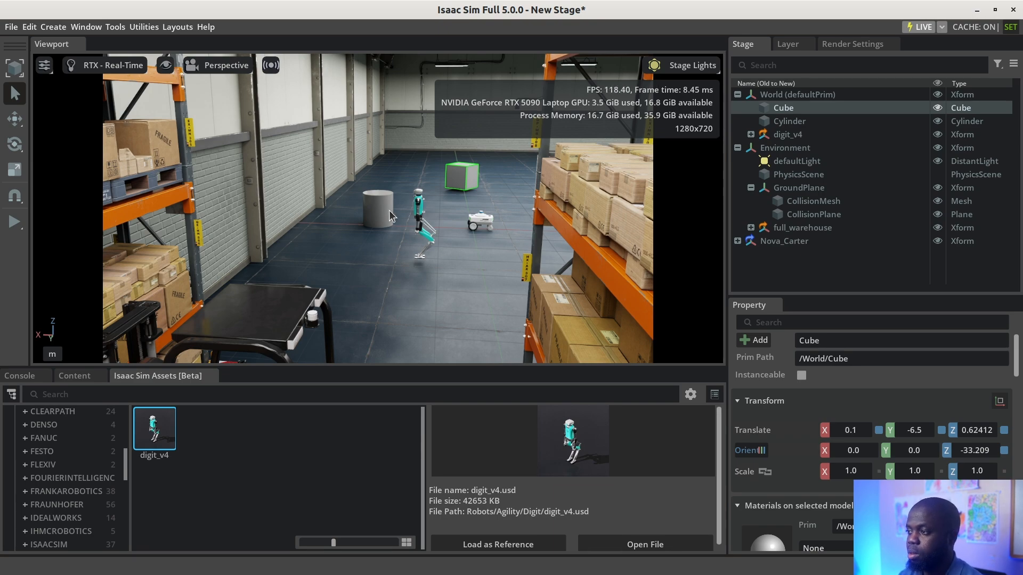
right_click(407, 173)
right_click(398, 169)
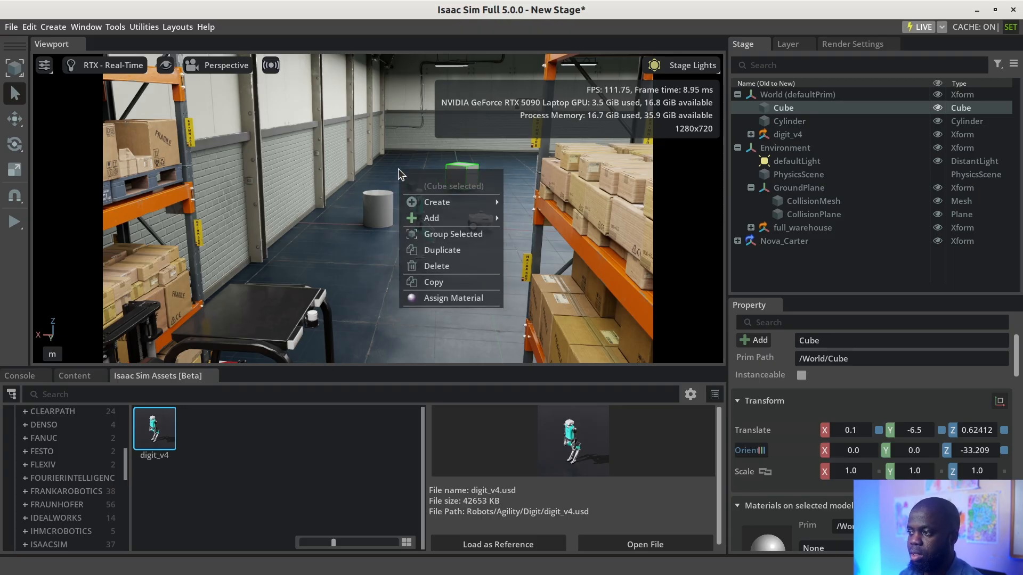
key("Escape")
right_click(397, 168)
left_click(392, 169)
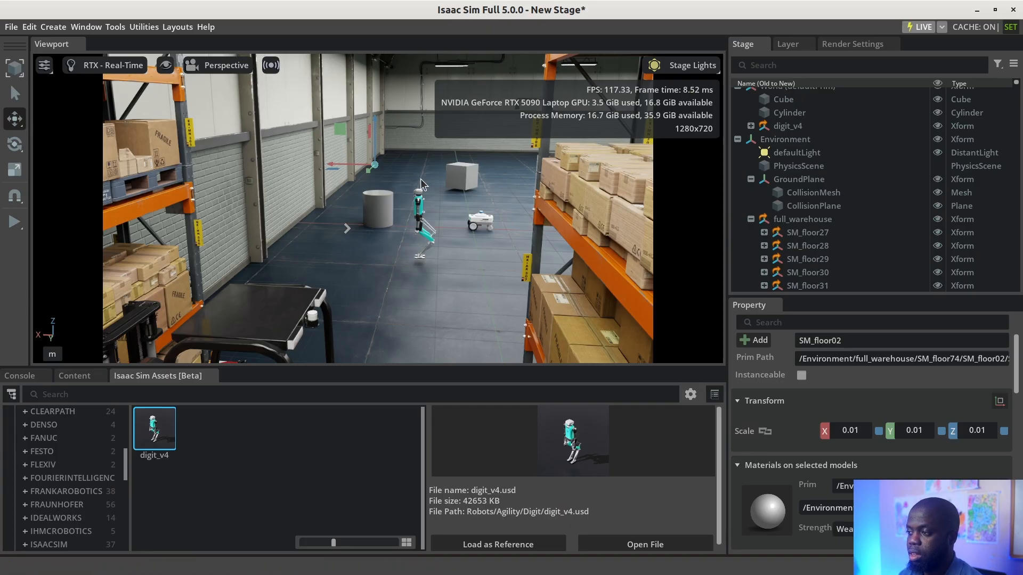
Fly the viewport camera forward between the shelves toward the Cylinder and the two robots.
key("w")
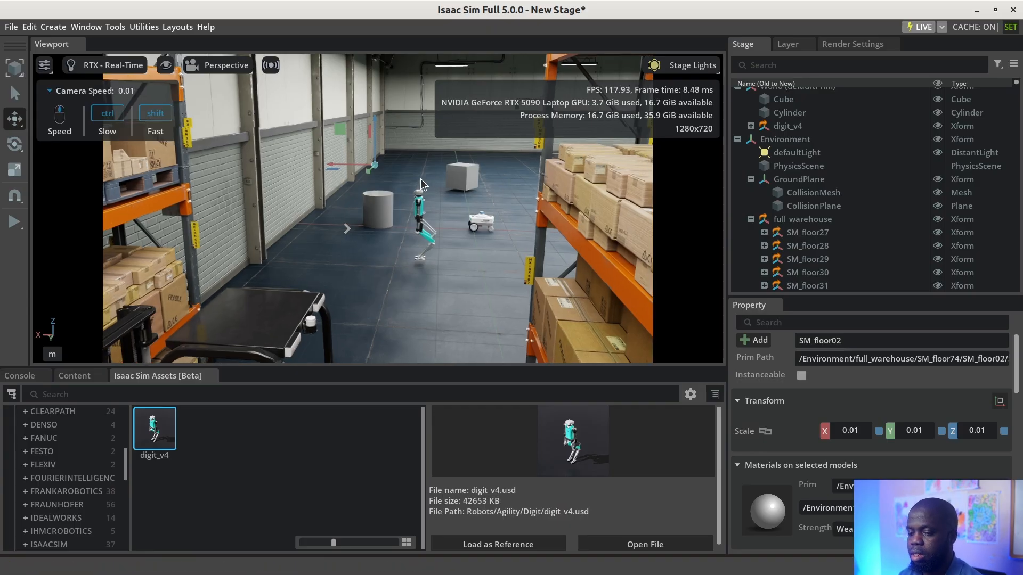
key("w")
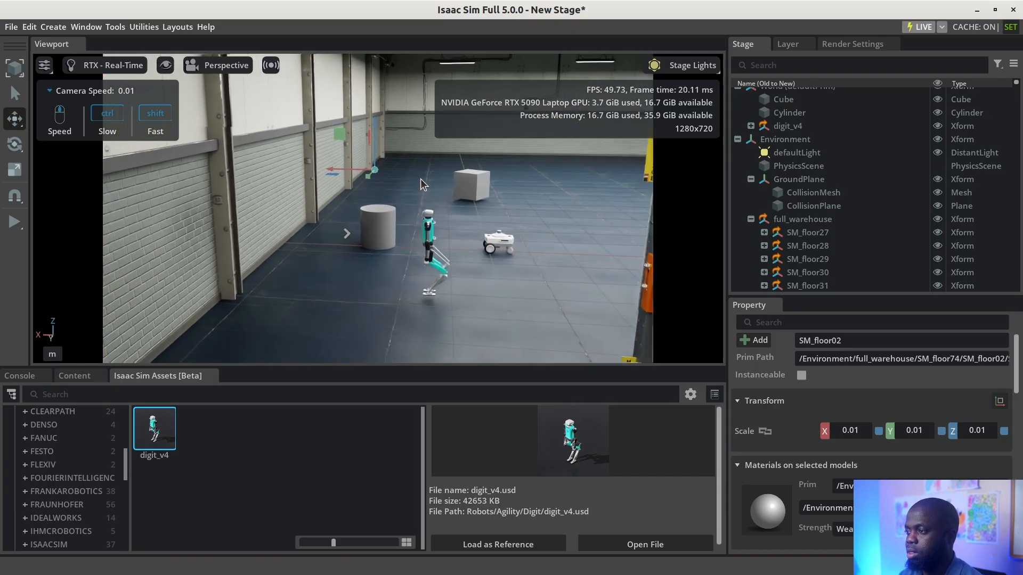
key("w")
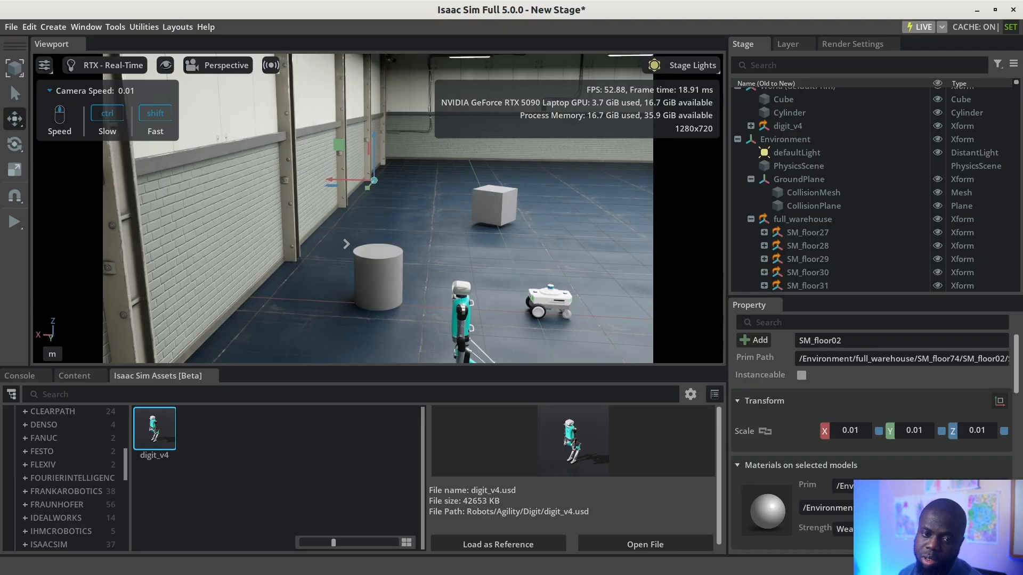
Switch to the Isaac Sim documentation in the browser to consult the Viewport Controls keyboard shortcuts.
key("alt+Tab")
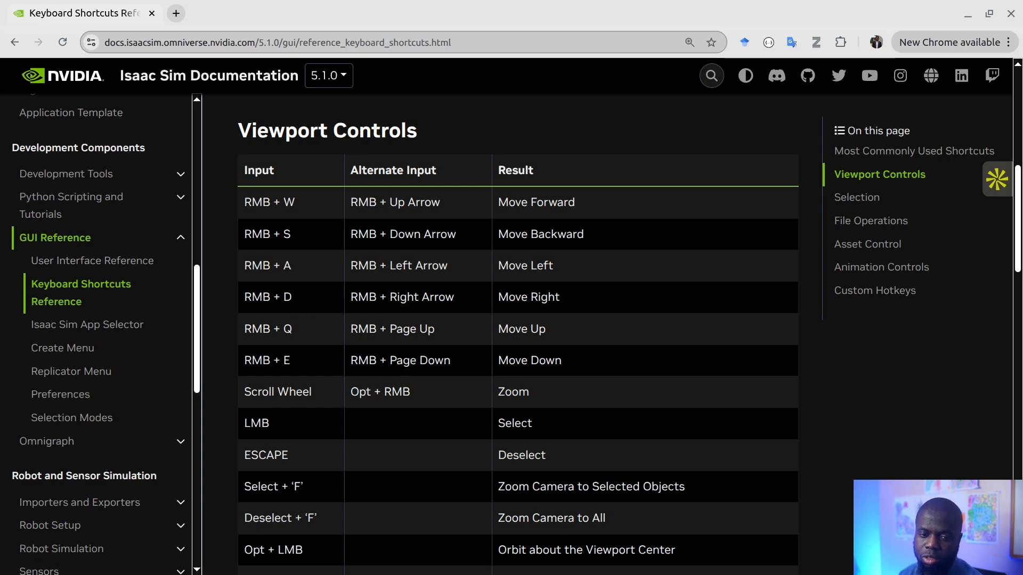
Switch back to Isaac Sim and move the viewport camera right, past the Cube and Nova_Carter robot.
key("alt+Tab")
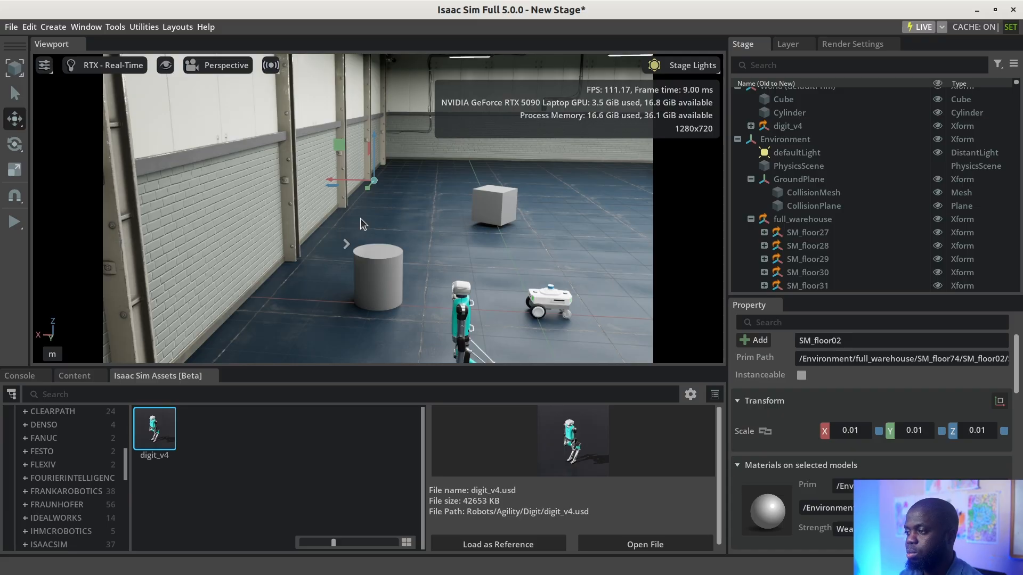
key("d")
key("d")
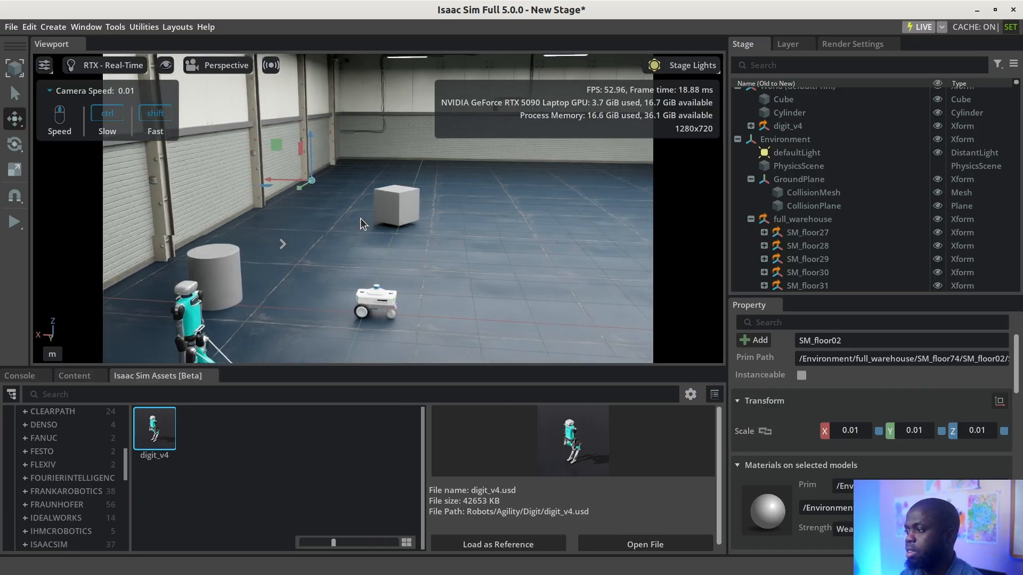
key("d")
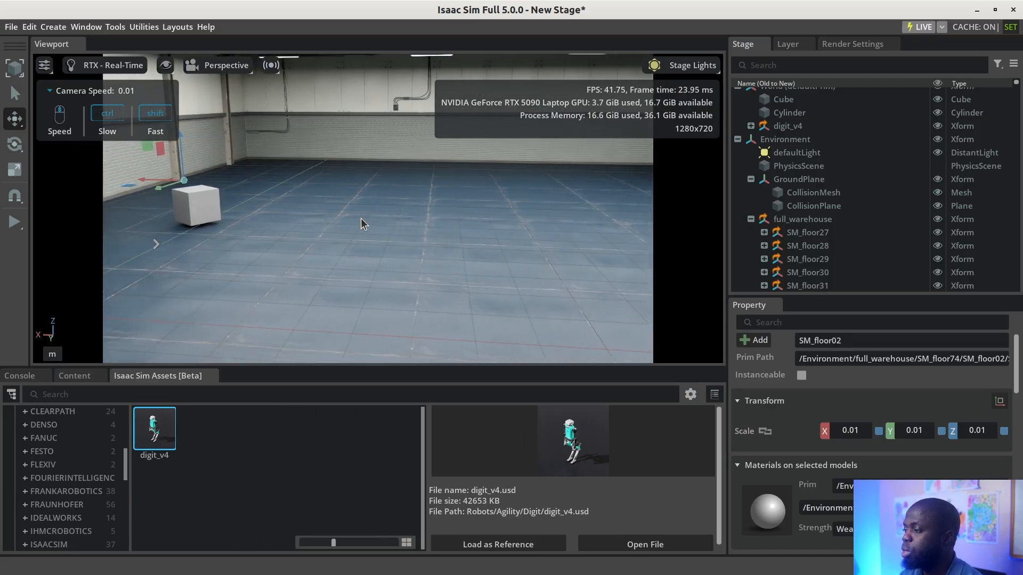
key("d")
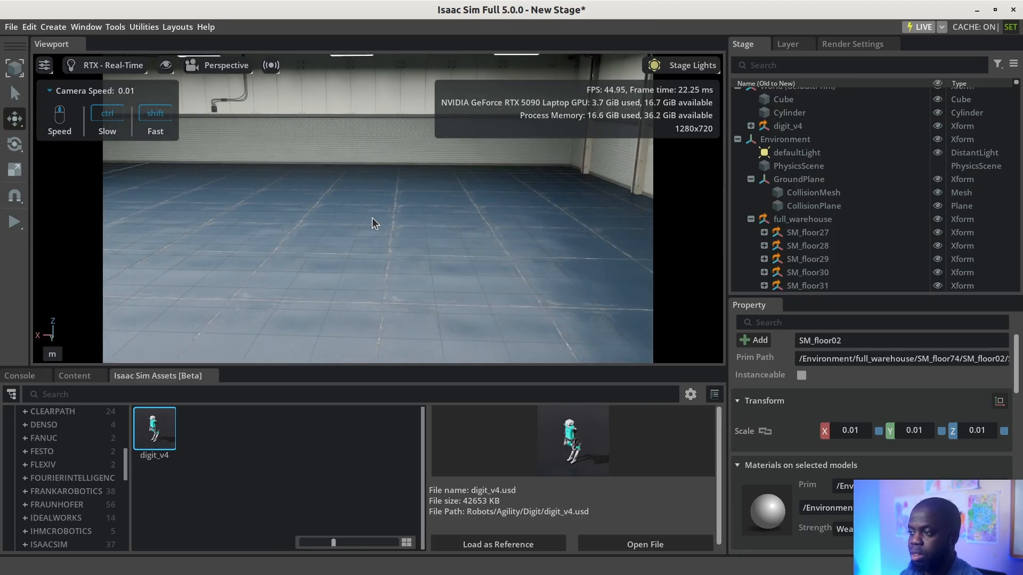
Move the viewport camera left across the warehouse, past the robots to the shelving.
key("a")
key("a")
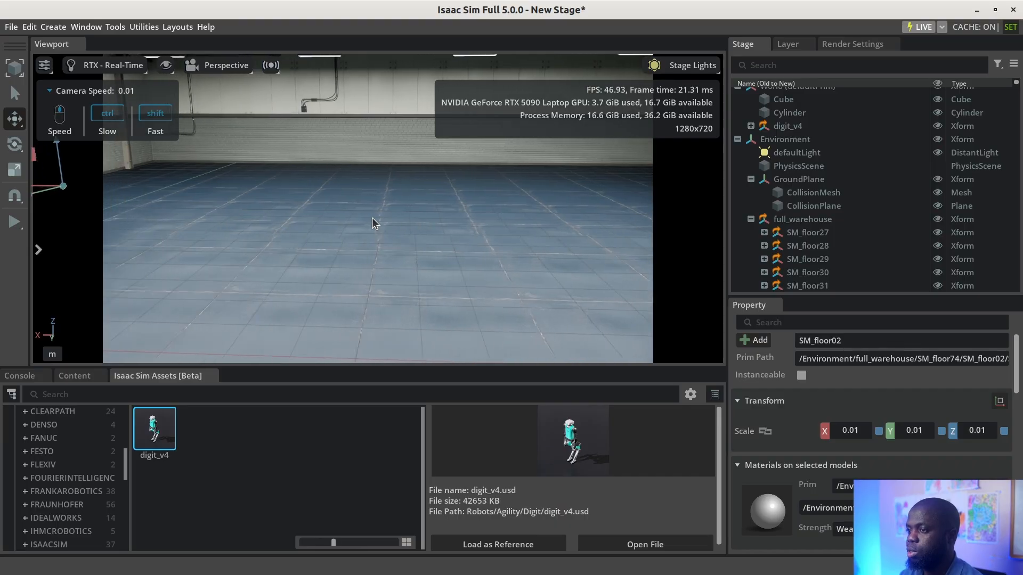
key("a")
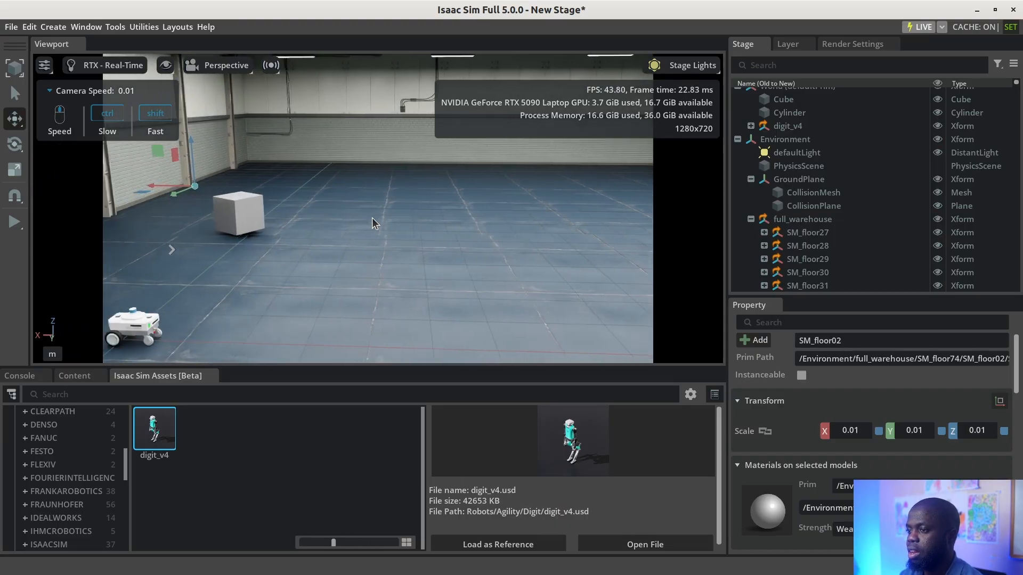
key("a")
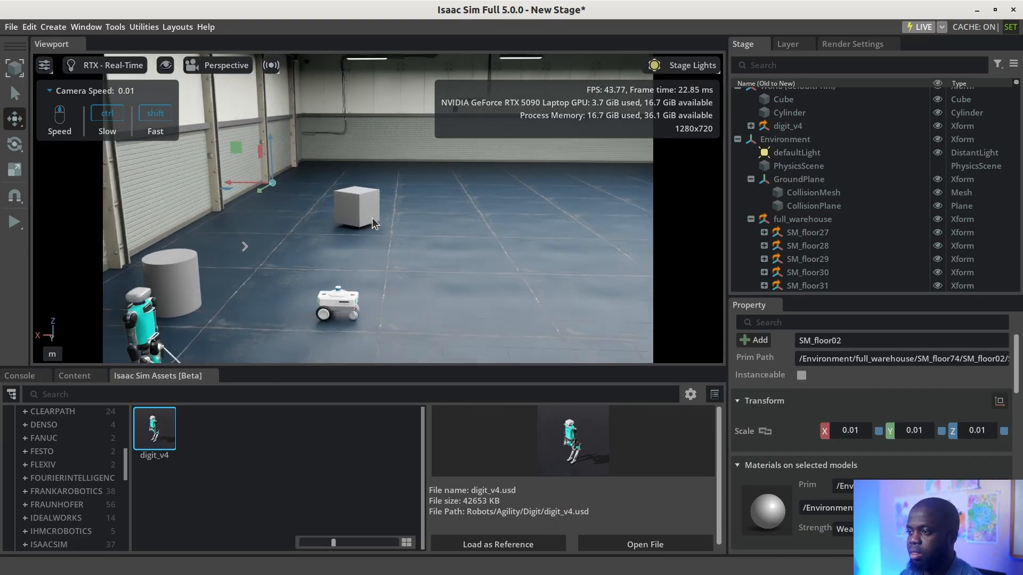
key("a")
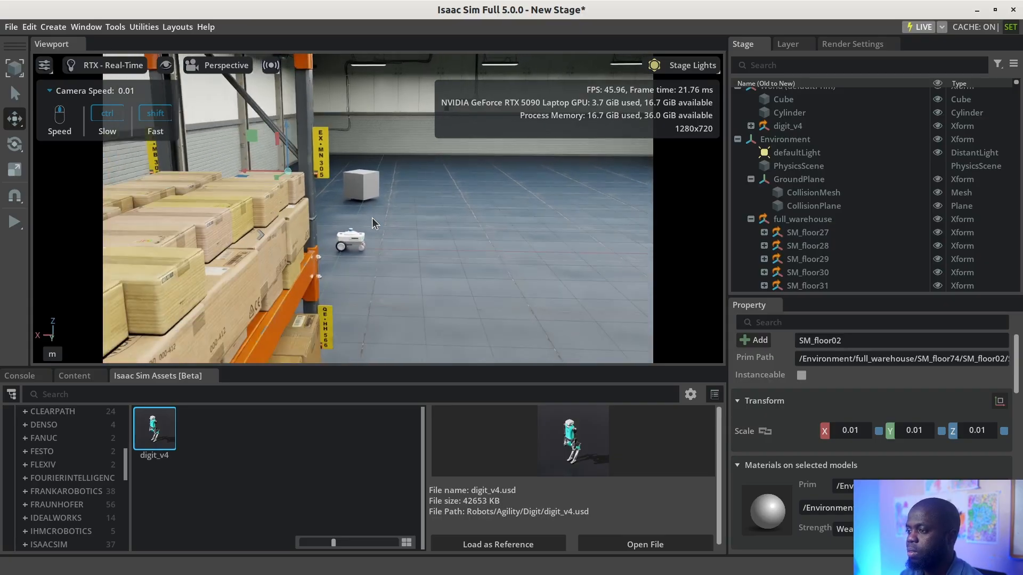
Move the viewport camera backward into the aisle between the shelves and pivot it toward the right-hand shelf.
key("s")
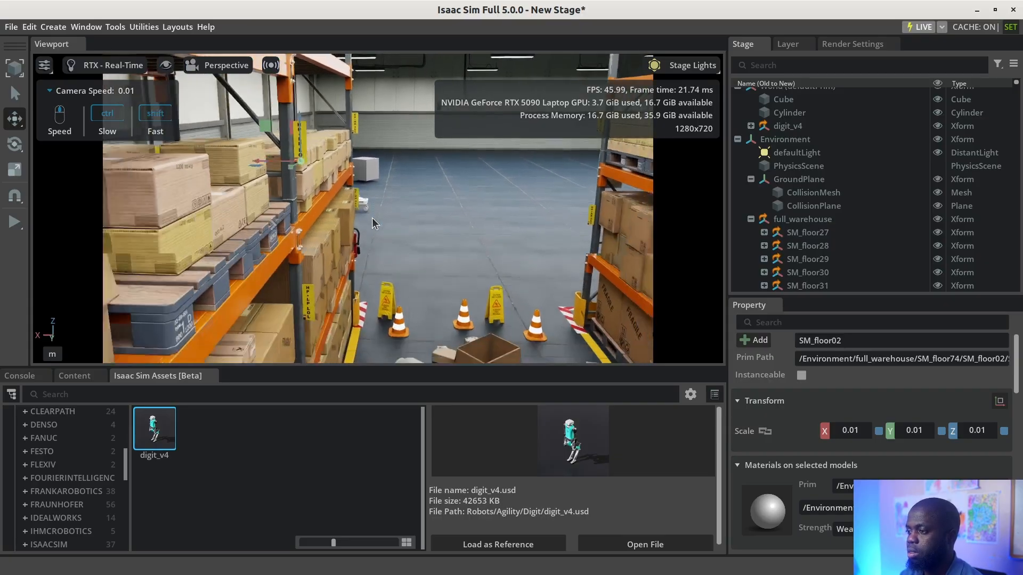
key("s")
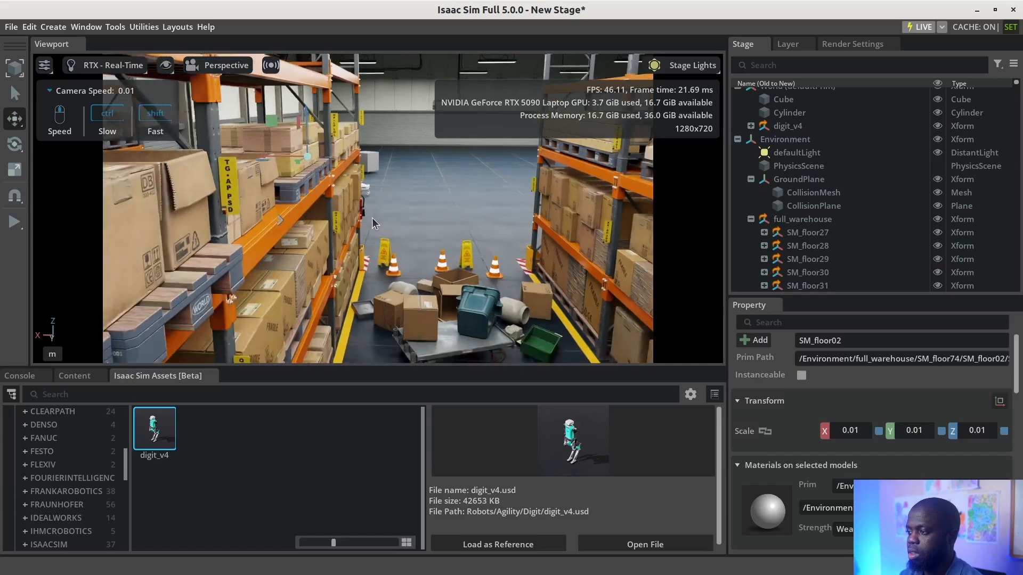
right_click_drag(372, 217, 412, 201)
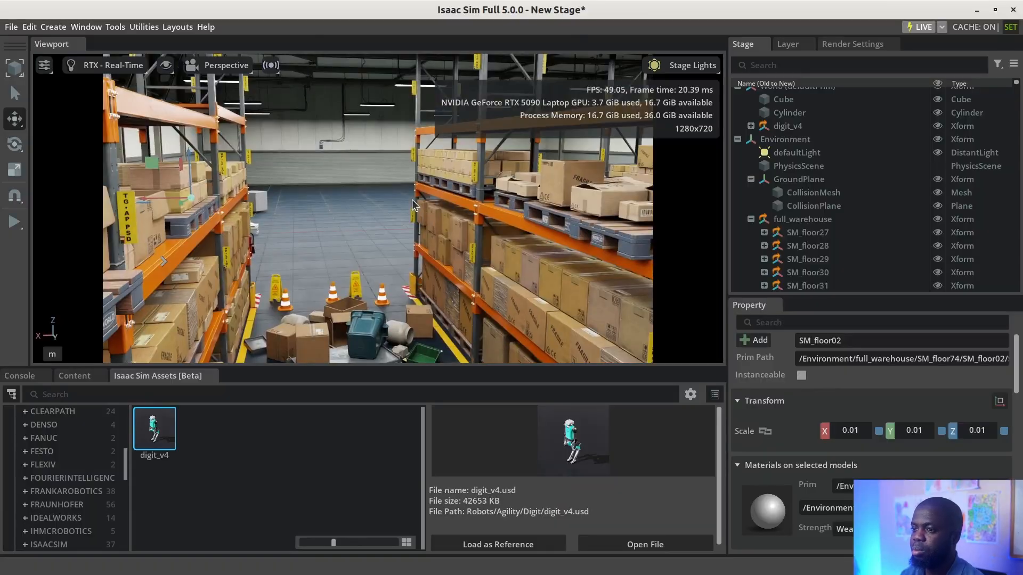
Switch to the documentation in the browser and read through the Viewport Controls table for the remaining camera shortcuts.
key("alt+Tab")
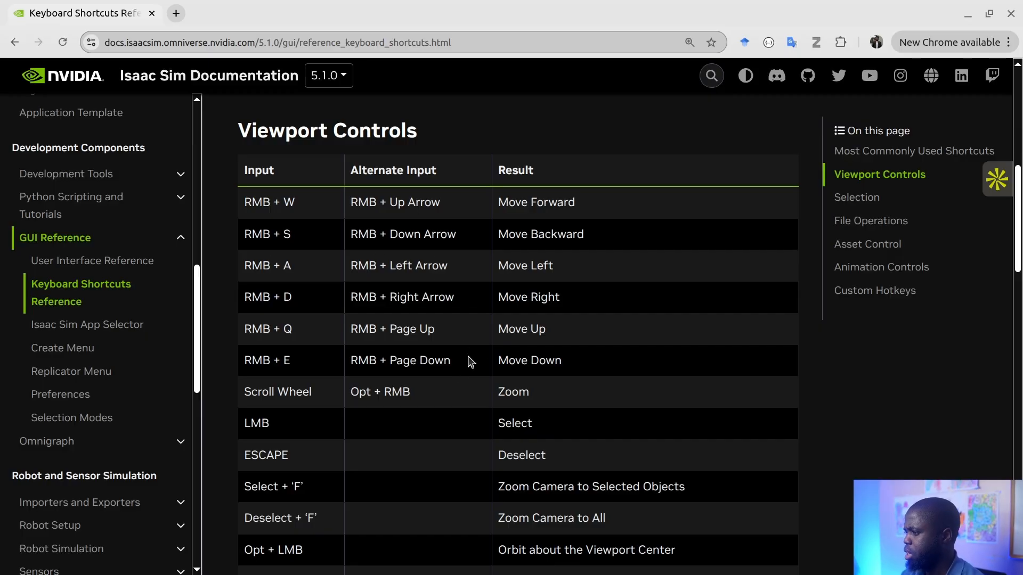
scroll(491, 401, "down", 1)
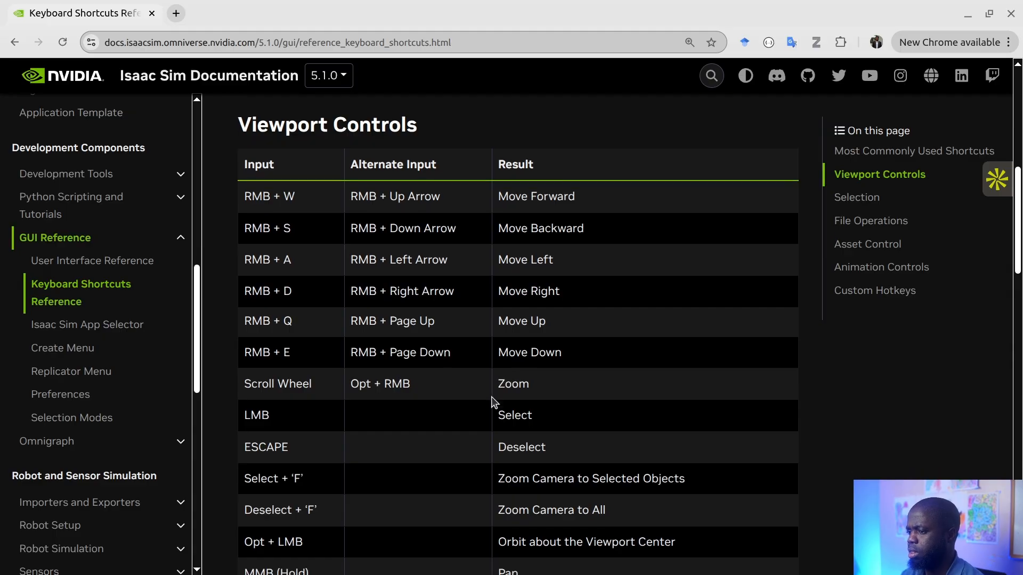
scroll(491, 401, "down", 5)
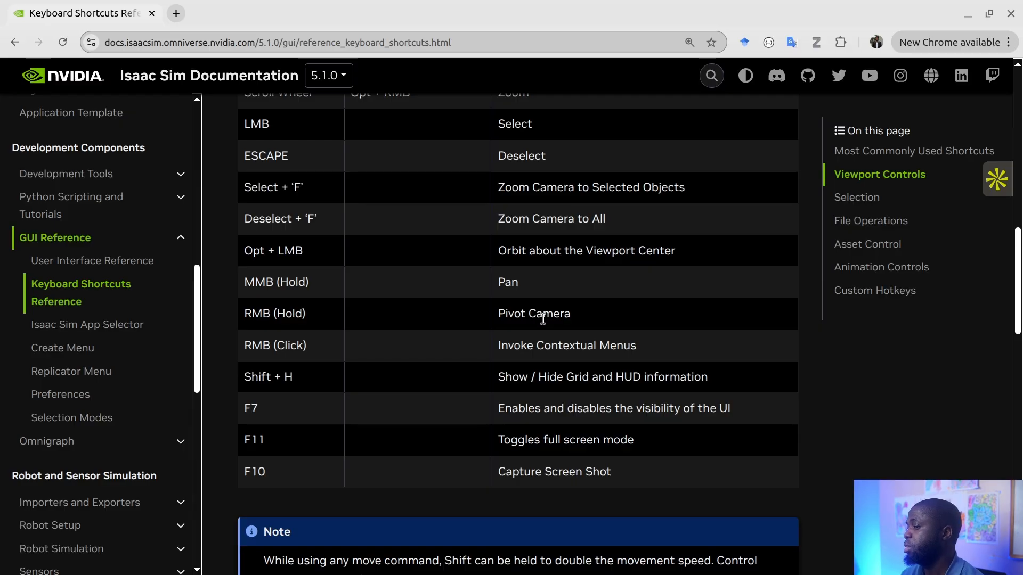
scroll(493, 314, "up", 5)
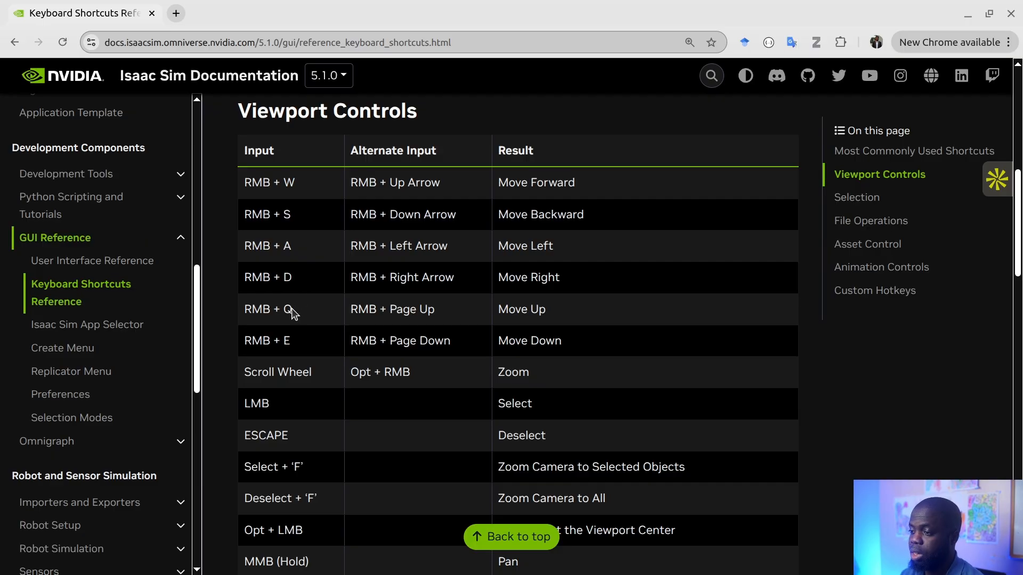
Return to Isaac Sim and lower the viewport camera toward the floor in front of the traffic cones.
key("alt+Tab")
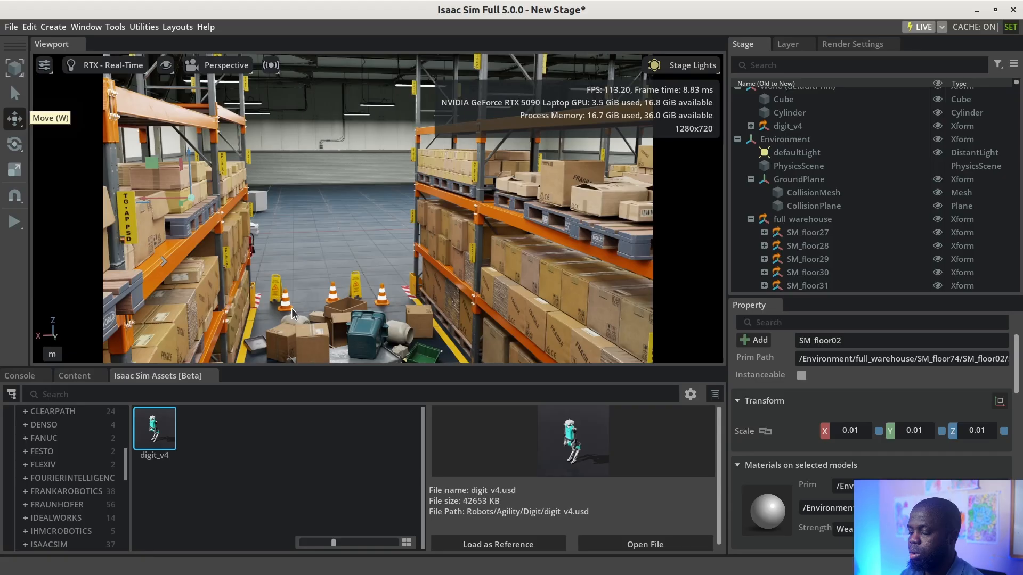
key("w")
right_click_drag(278, 254, 278, 254)
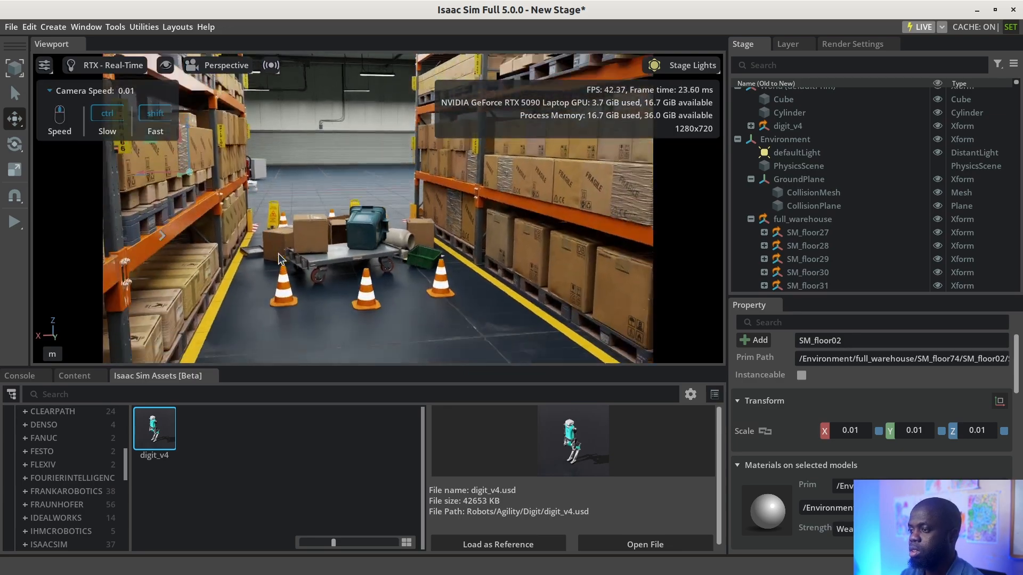
Recheck the vertical movement shortcuts in the documentation and move the Isaac Sim viewport camera up and down in the aisle.
key("alt+Tab")
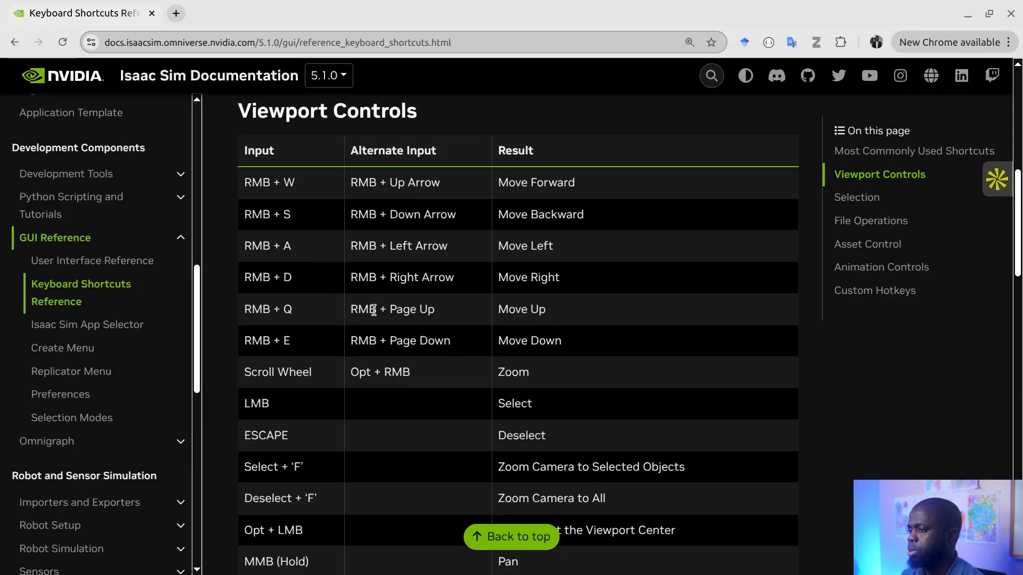
key("alt+Tab")
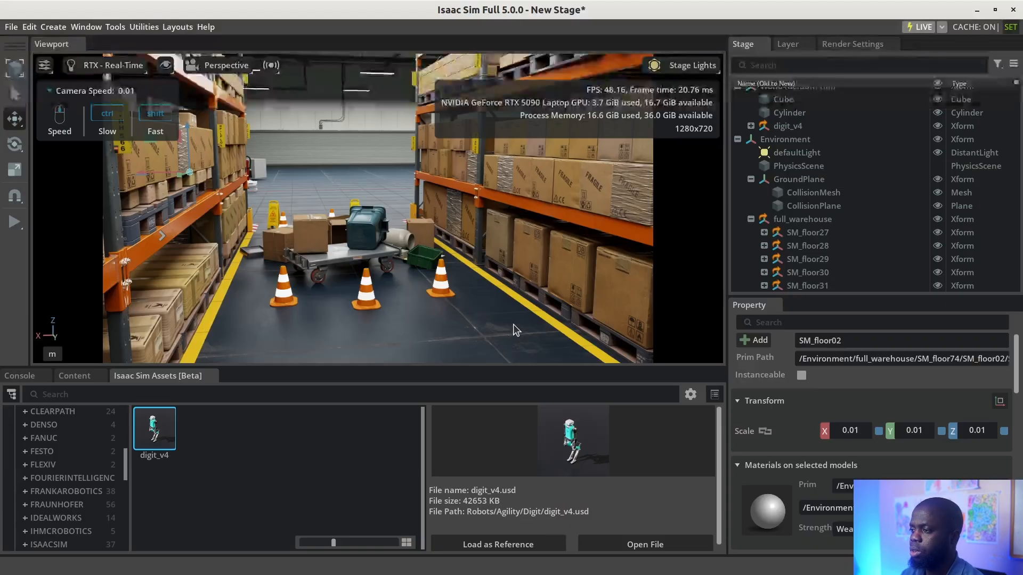
key("q")
right_click_drag(510, 321, 495, 305)
key("e")
key("e")
key("e")
key("q")
key("q")
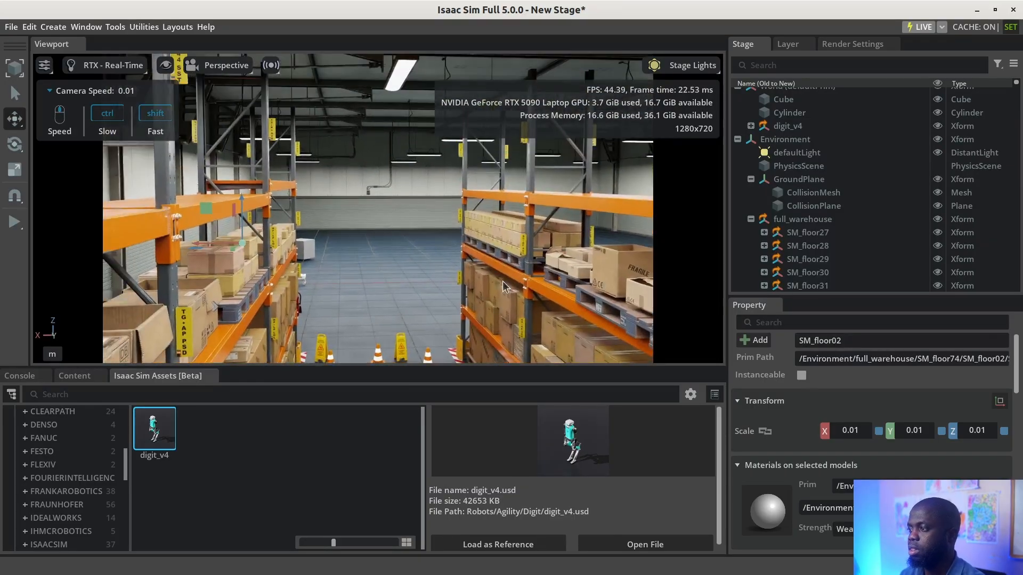
Select the FRAGILE cardboard box on the right-hand shelf and zoom the camera to it, adjusting the zoom in and out.
left_click(610, 262)
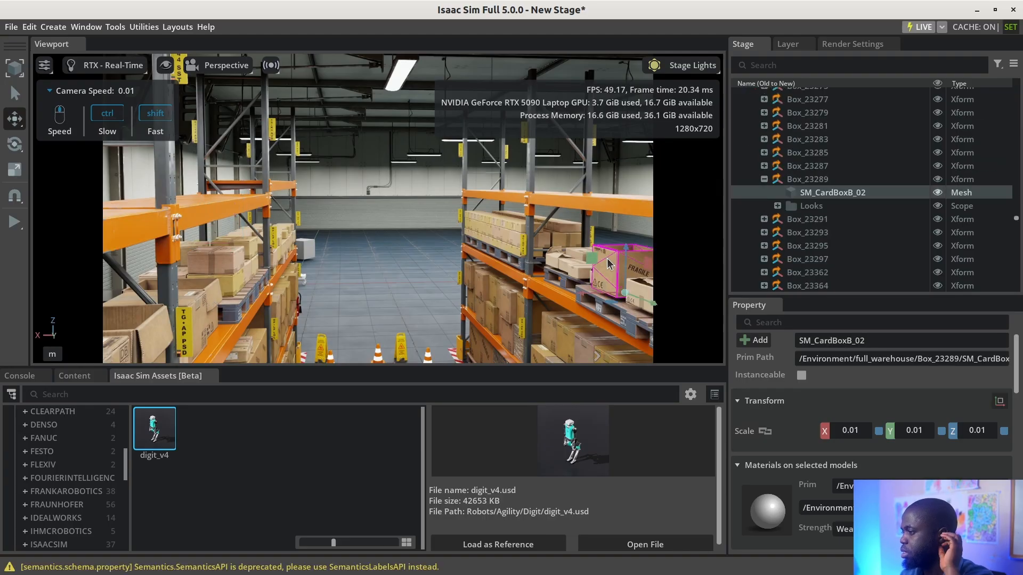
key("f")
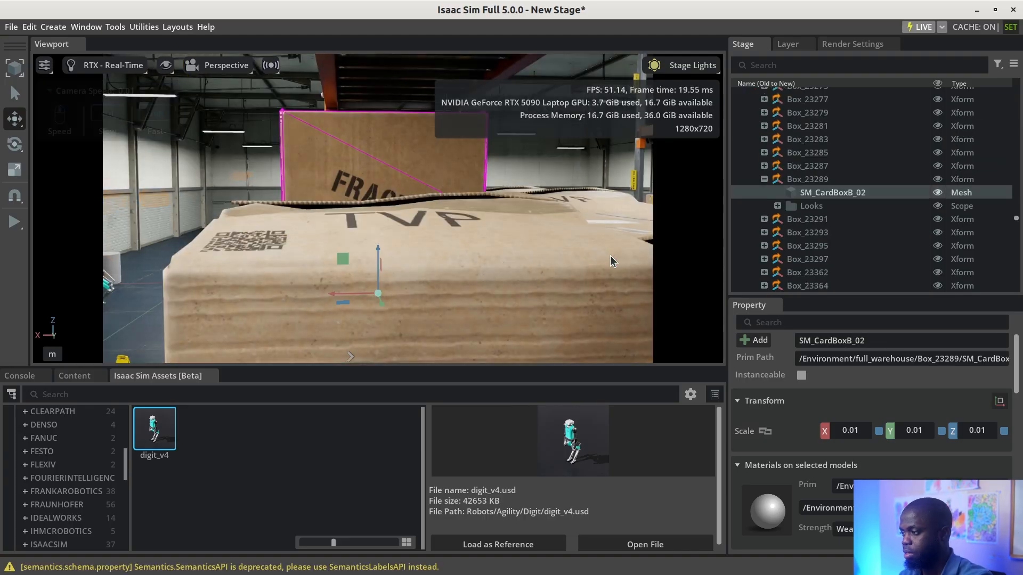
scroll(393, 209, "down", 3)
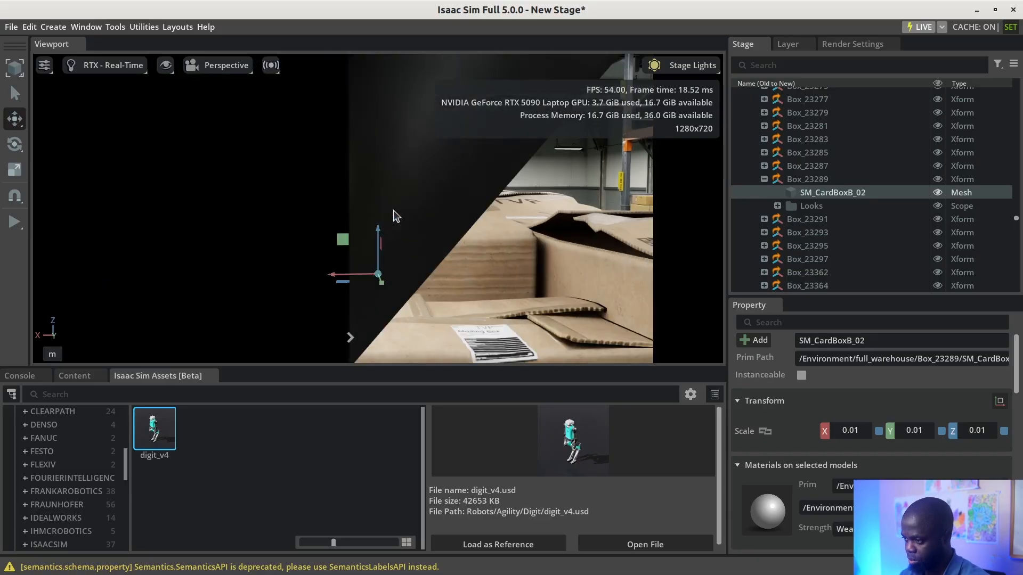
scroll(393, 212, "down", 3)
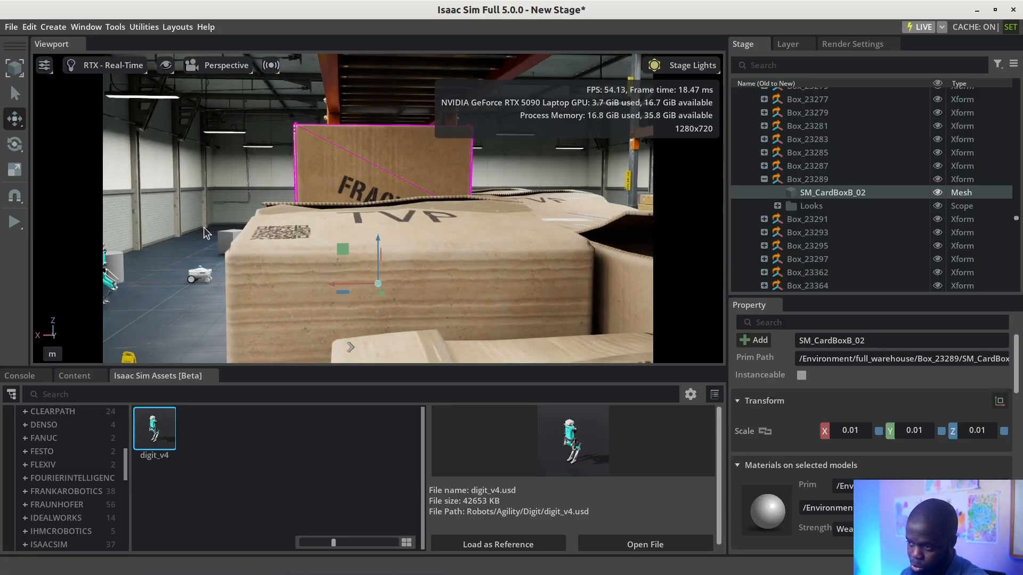
scroll(202, 229, "up", 3)
scroll(781, 164, "up", 14)
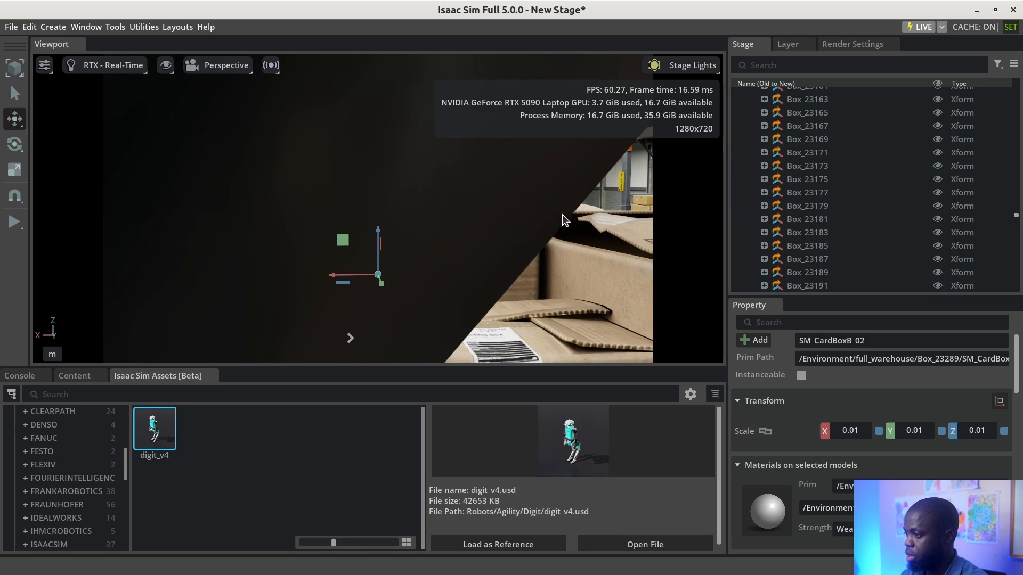
scroll(496, 228, "down", 3)
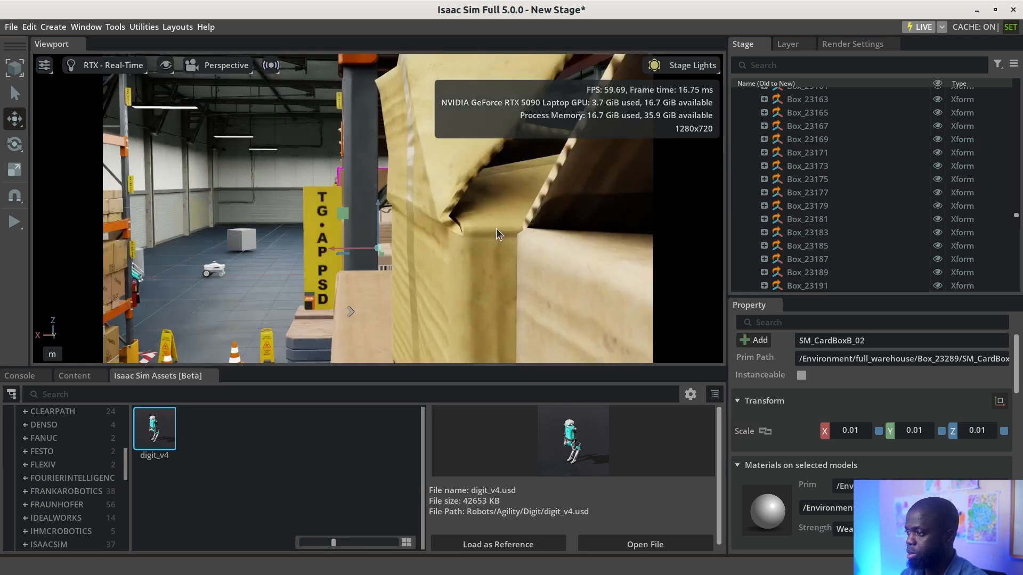
Select the Nova_Carter robot's top_body in the viewport and zoom the camera in and out.
left_click(214, 270)
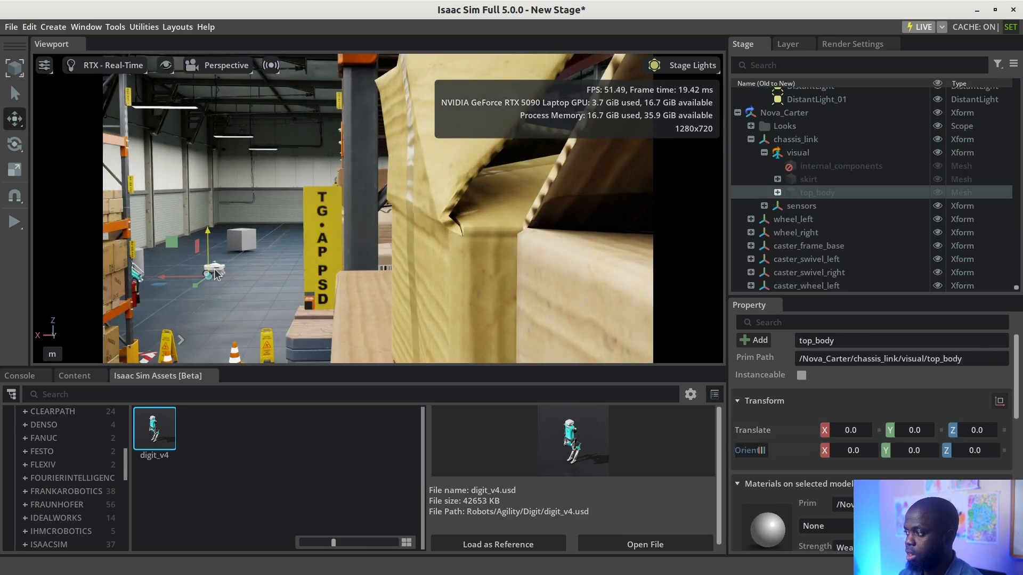
scroll(213, 274, "up", 3)
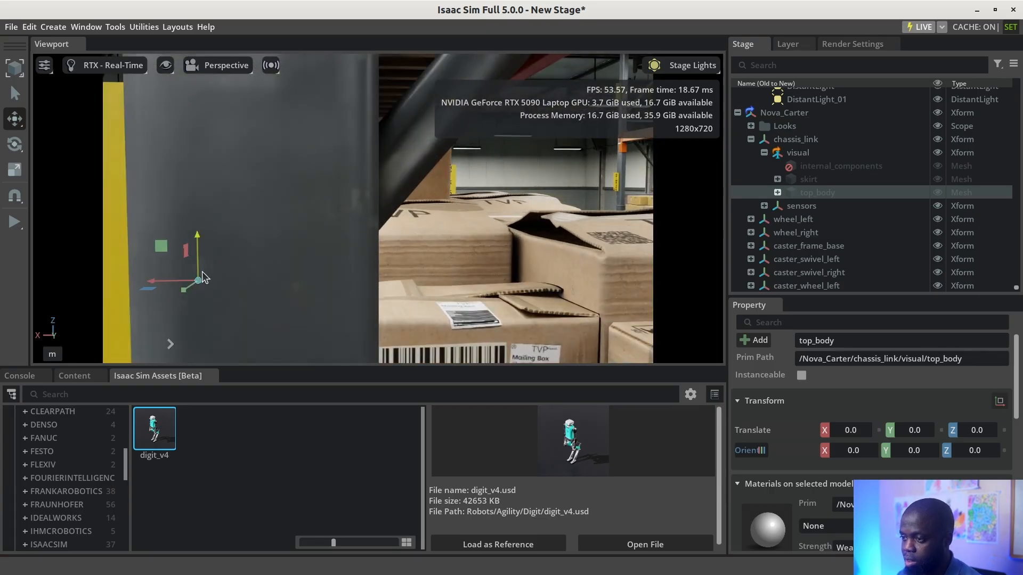
scroll(202, 277, "down", 3)
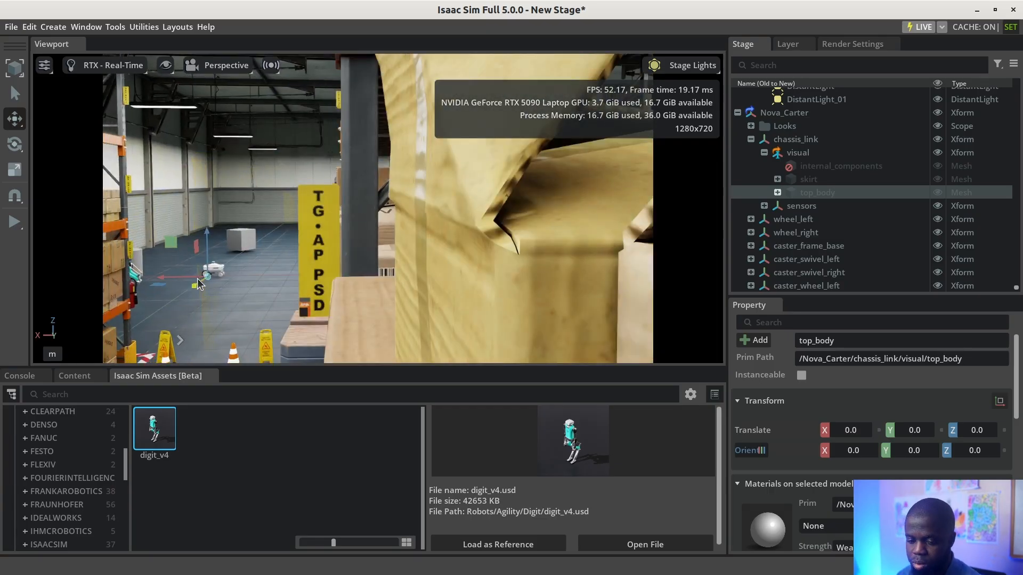
scroll(198, 284, "up", 4)
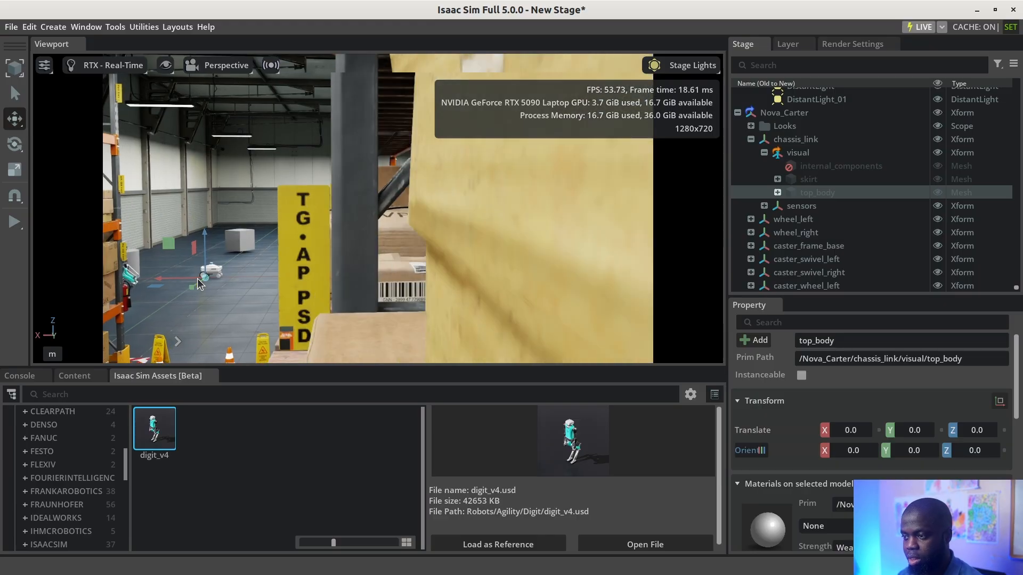
scroll(197, 284, "up", 3)
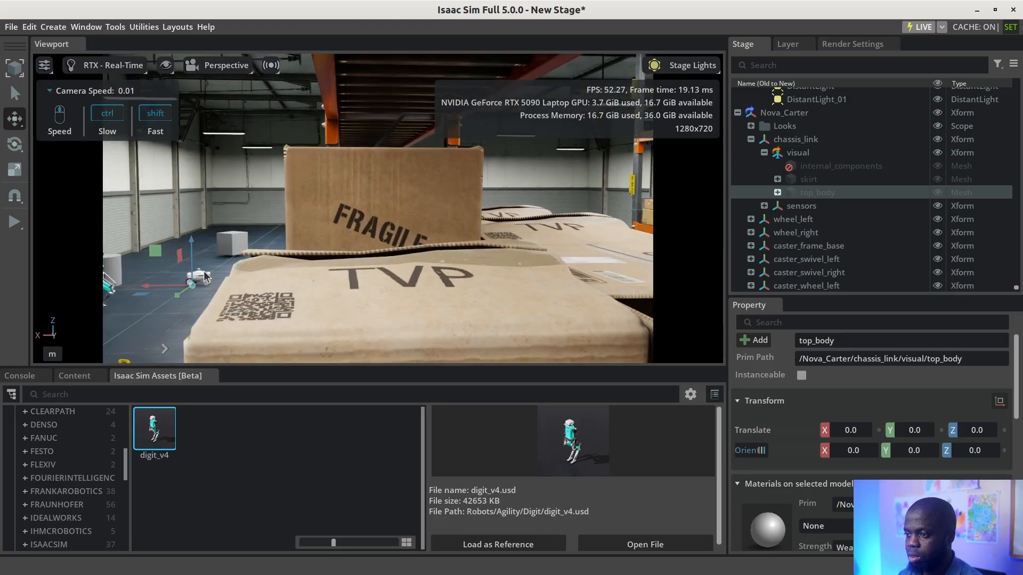
Try to select the Nova_Carter robot again and pivot the camera to bring both robots into view.
left_click(203, 278)
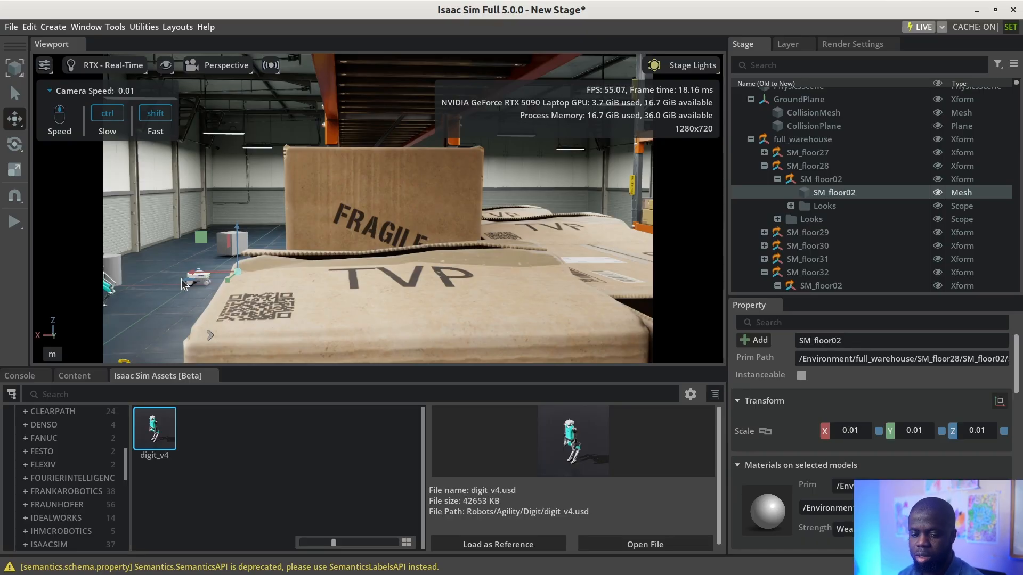
scroll(181, 279, "up", 3)
right_click_drag(182, 279, 162, 297)
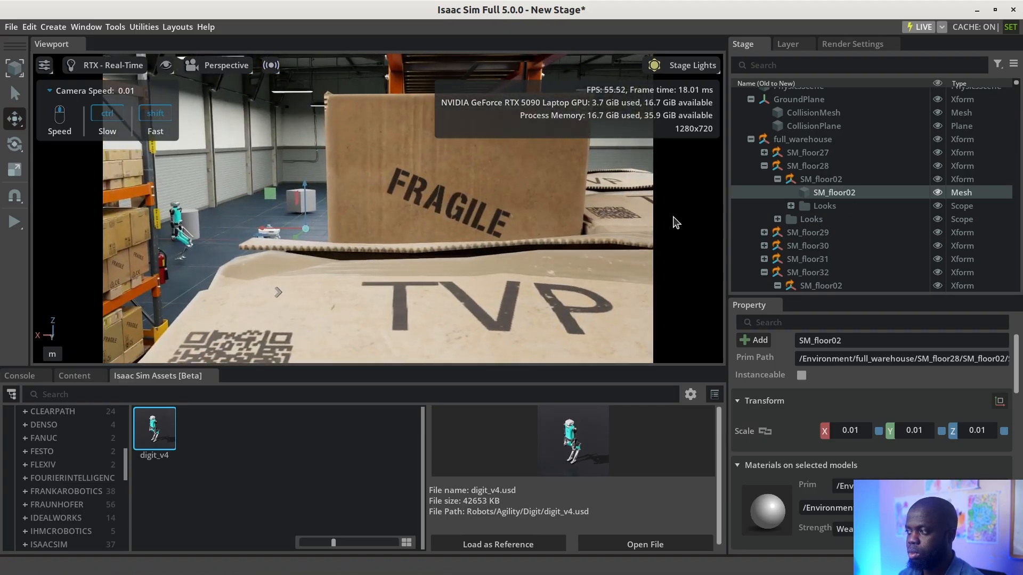
Collapse the Environment and chassis_link branches in the stage tree, then select Nova_Carter and try to zoom the camera to it.
scroll(985, 240, "up", 3)
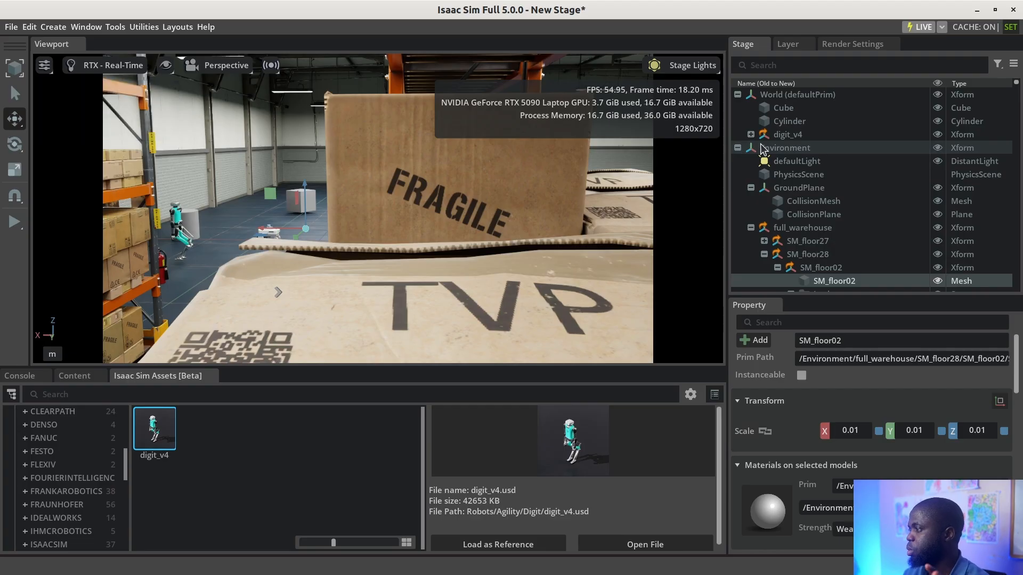
left_click(737, 148)
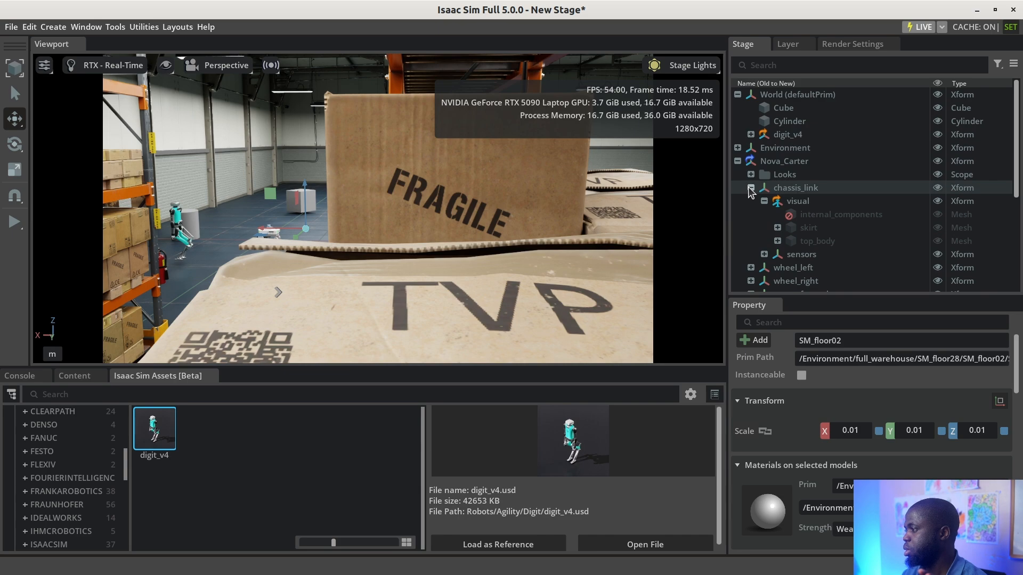
left_click(750, 187)
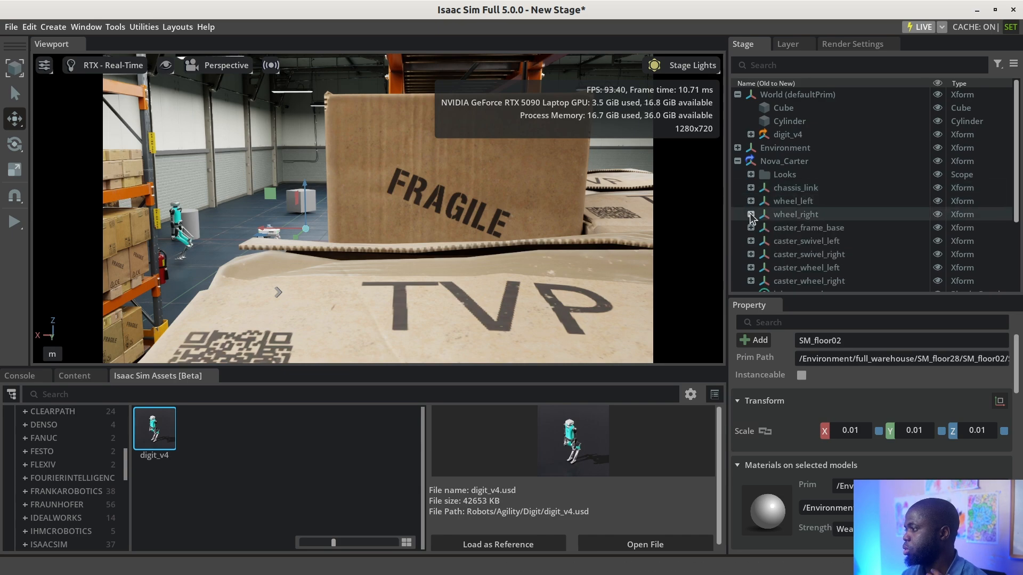
left_click(767, 162)
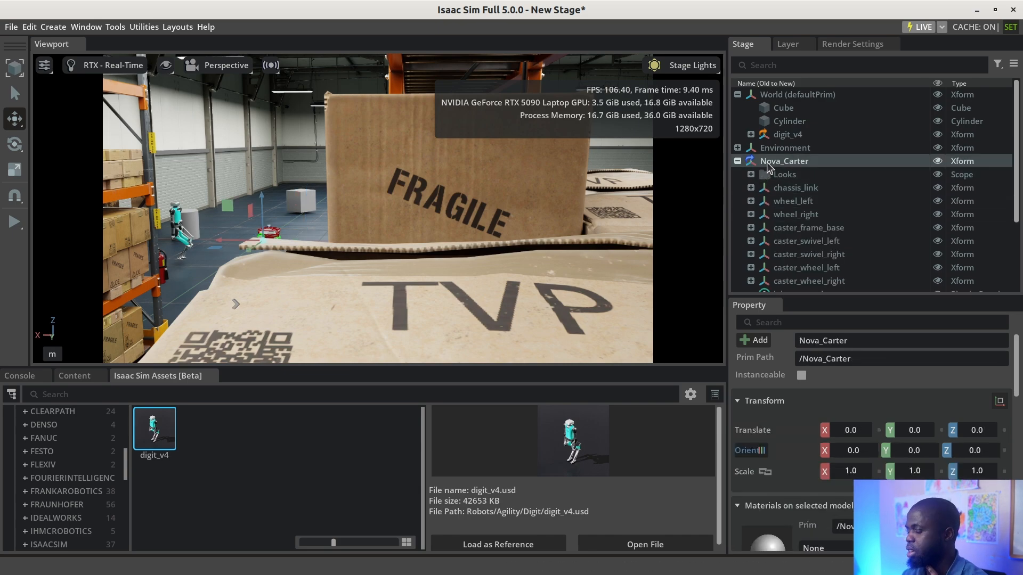
key("f")
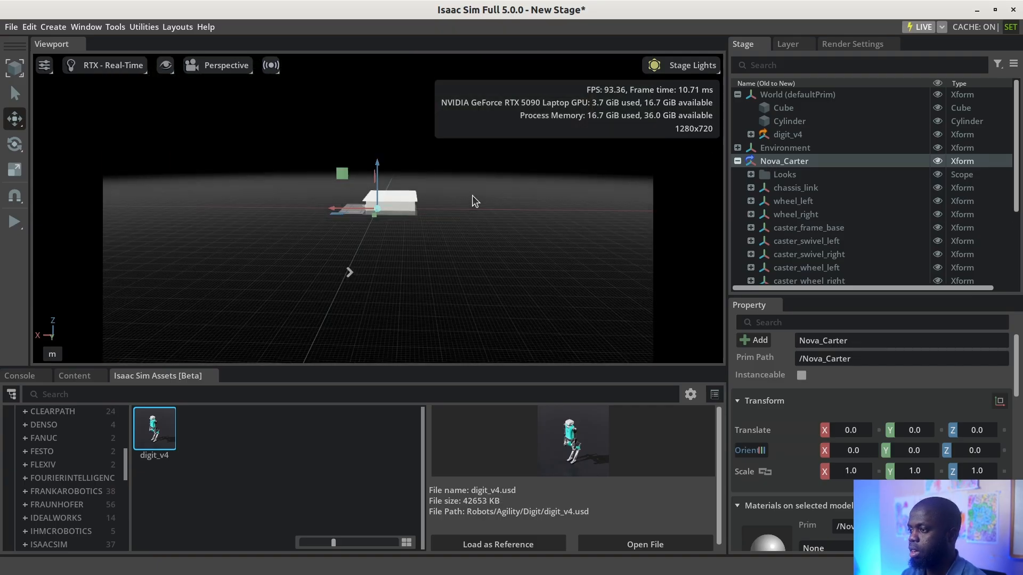
scroll(456, 202, "down", 3)
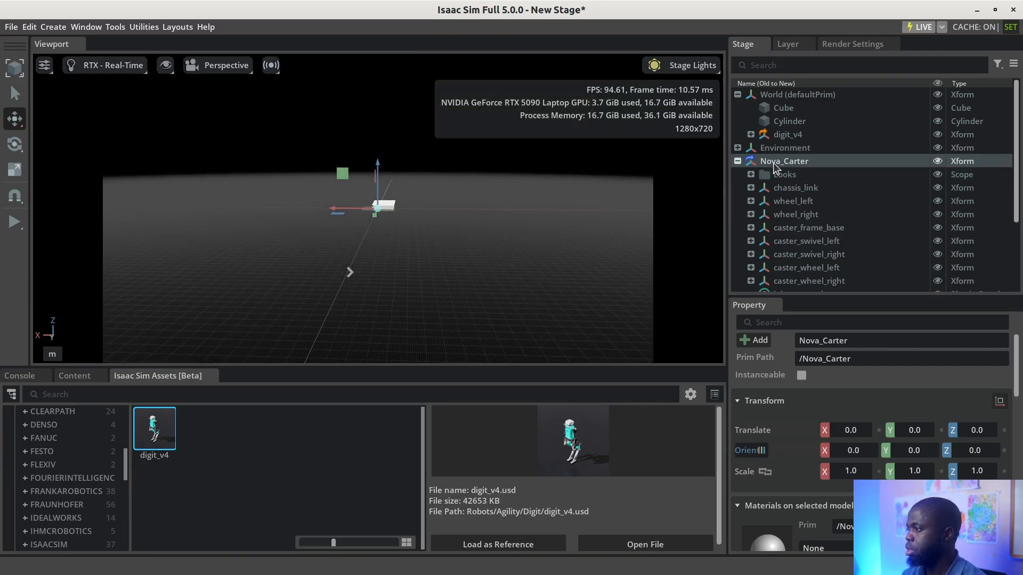
scroll(420, 197, "down", 3)
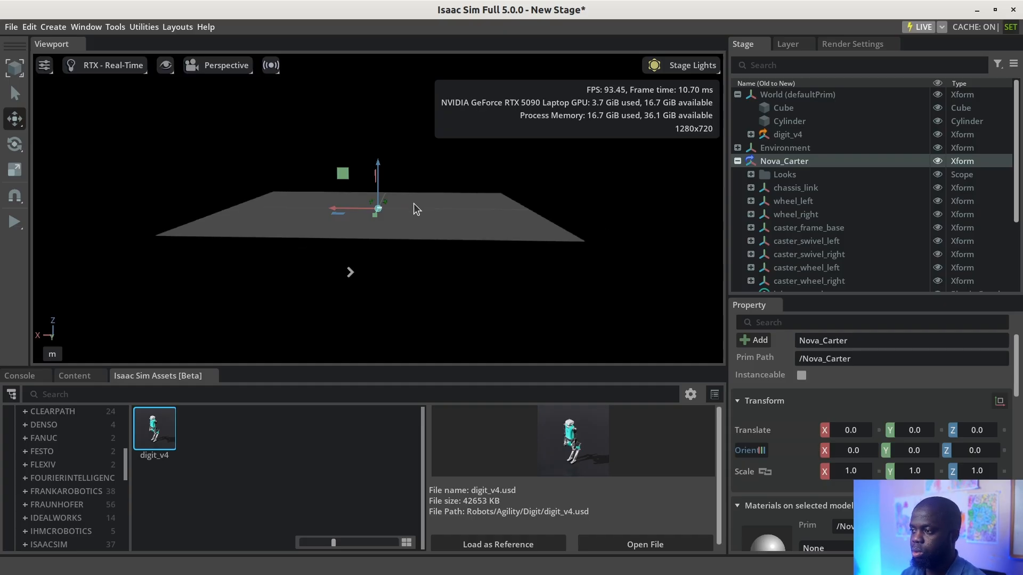
right_click_drag(413, 203, 414, 203)
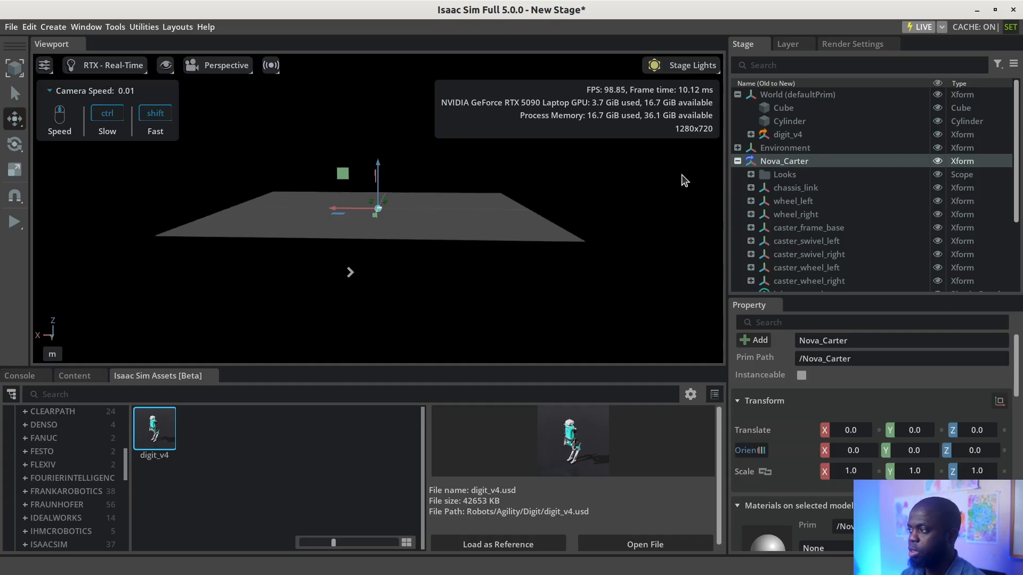
Select the Cylinder, zoom the camera to it, and zoom out to bring the robots into view.
left_click(798, 121)
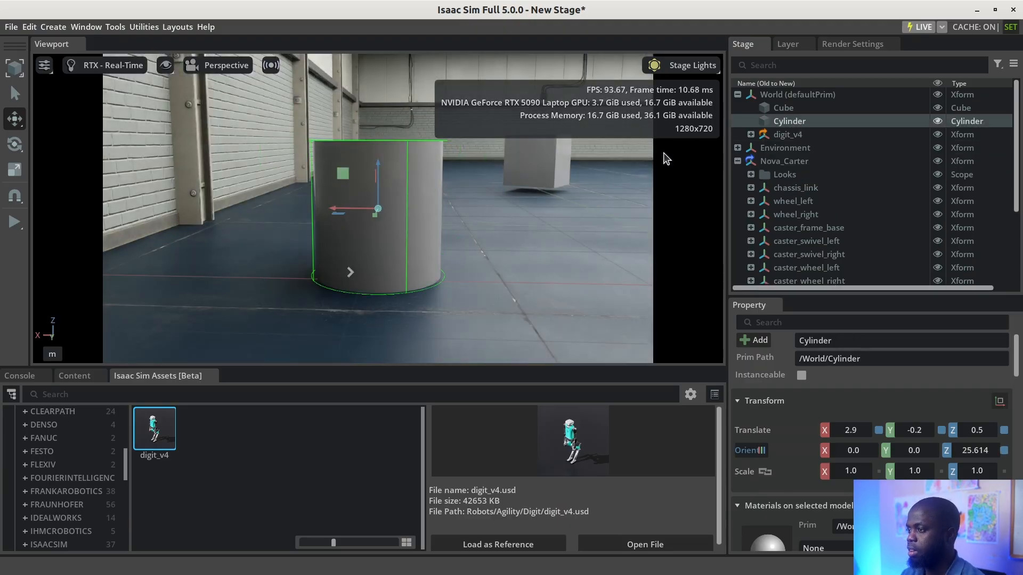
scroll(564, 203, "down", 5)
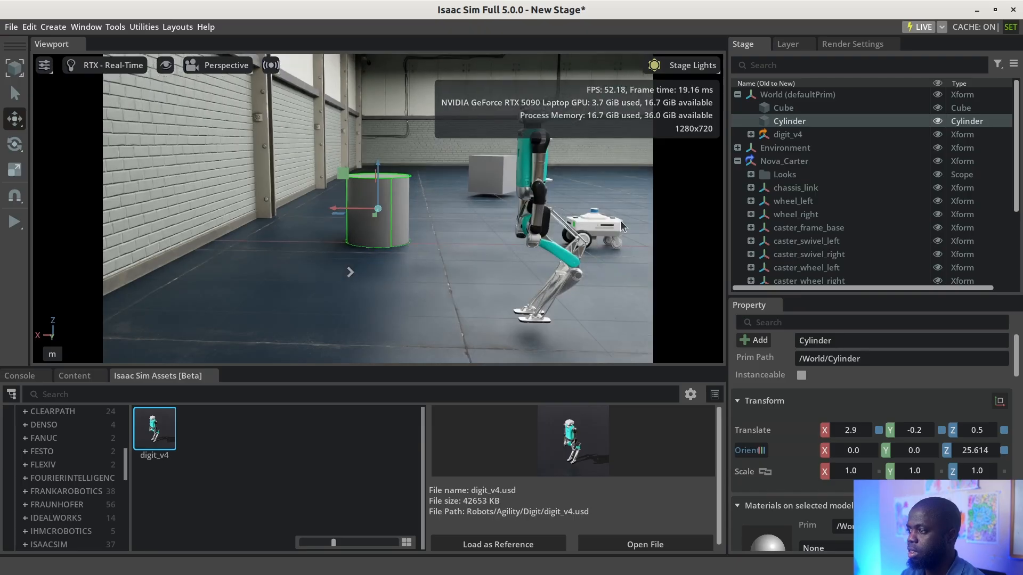
Collapse the Nova_Carter branch and move Nova_Carter under World, keeping its prim transform.
left_click(611, 224)
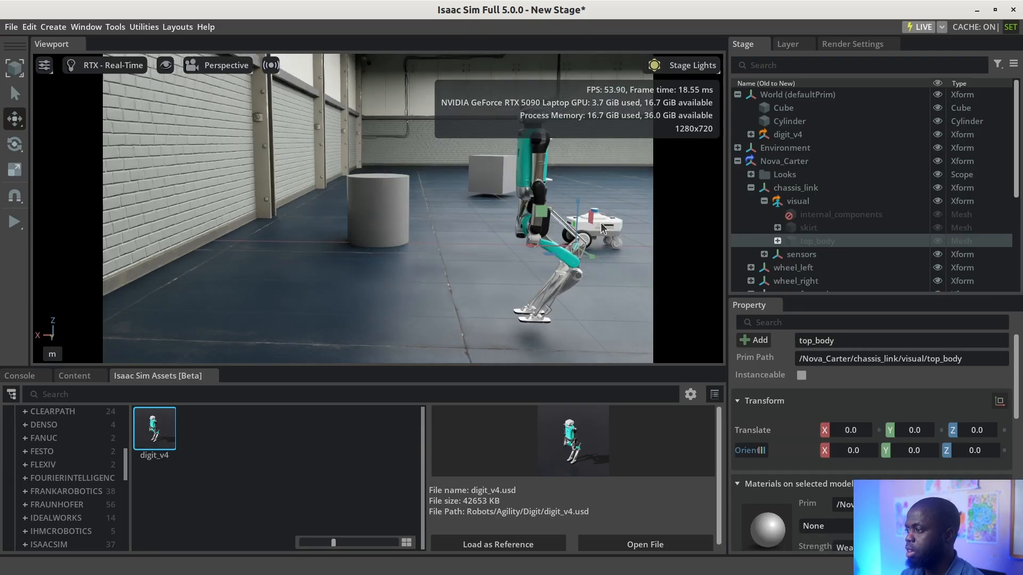
left_click(737, 161)
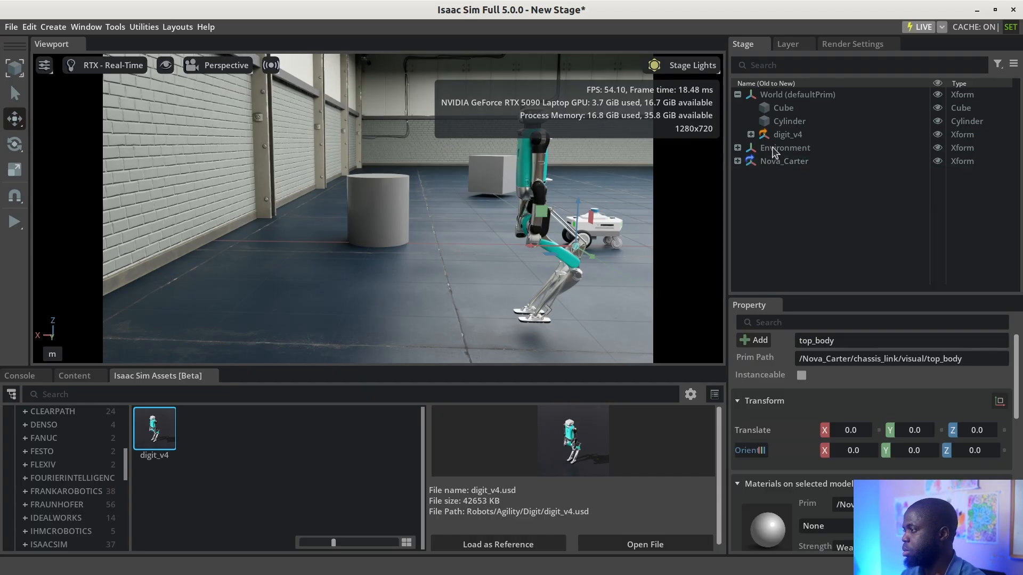
left_click_drag(762, 160, 783, 97)
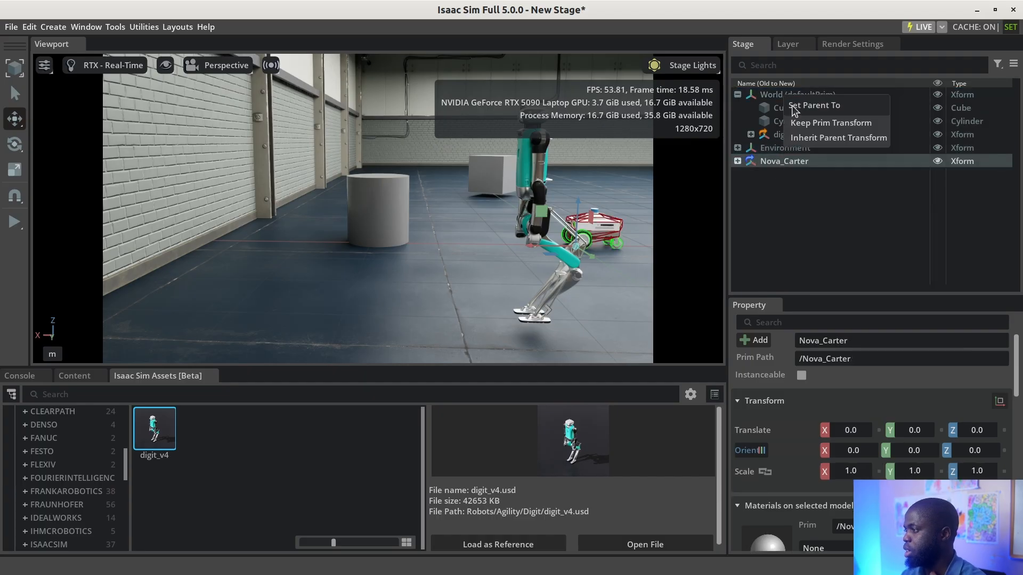
left_click(801, 124)
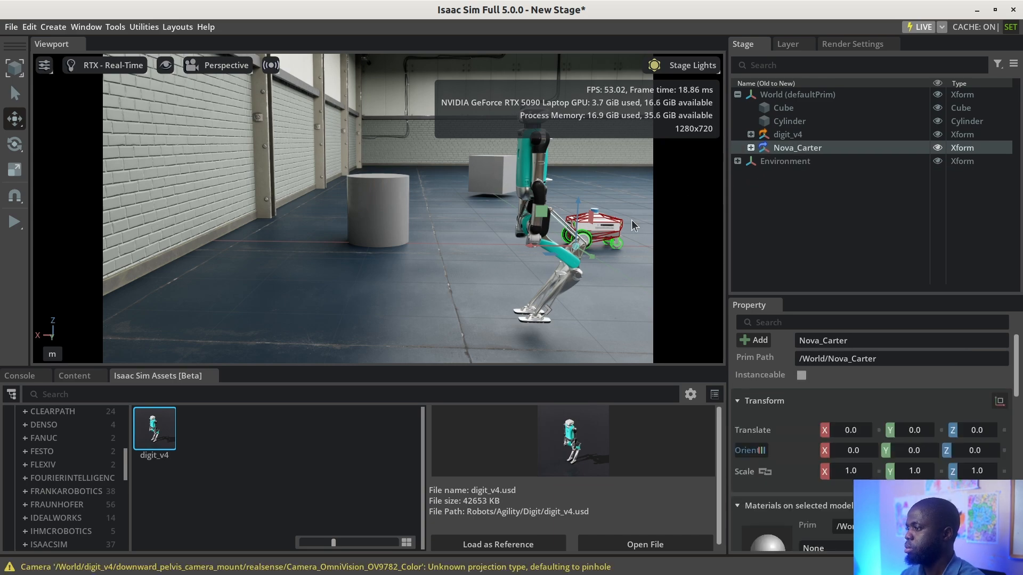
Select the left_hawk camera Case on the Nova_Carter robot, zoom the camera to it, and look through its hierarchy.
left_click(605, 230)
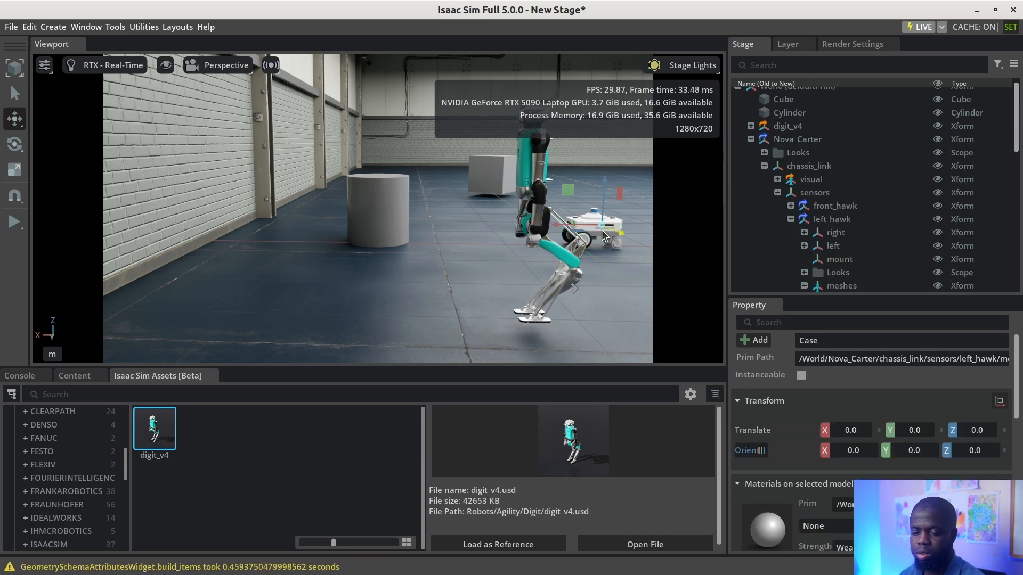
key("f")
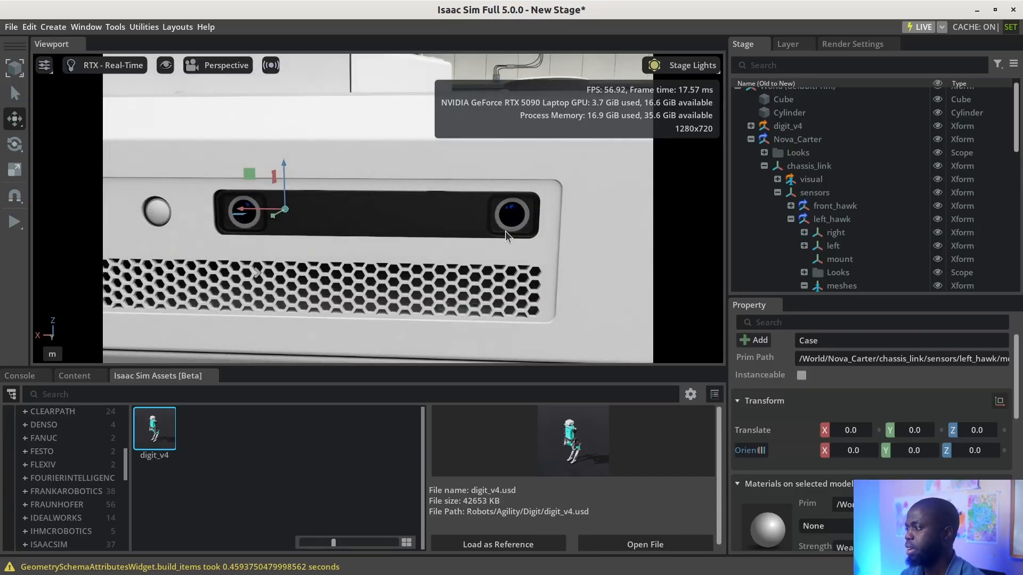
scroll(855, 224, "down", 5)
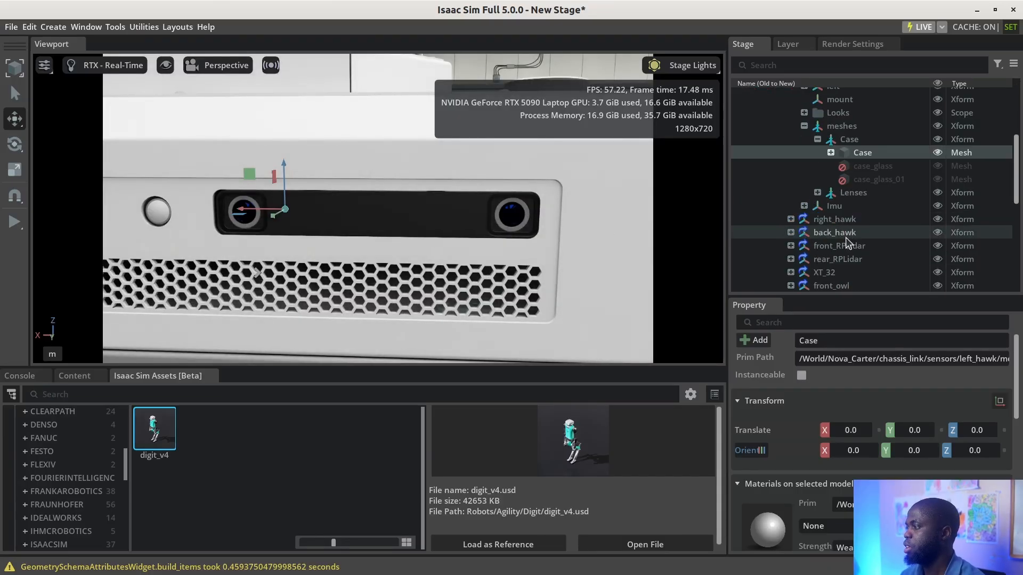
scroll(849, 234, "up", 5)
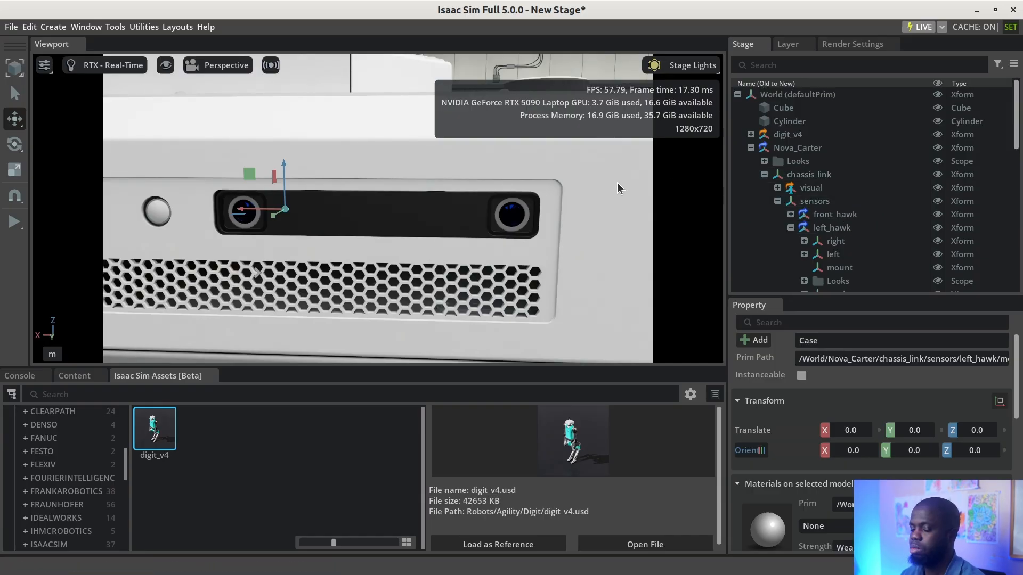
Move the viewport camera left and backward and pivot it to frame the whole Nova_Carter robot, then zoom in.
key("a")
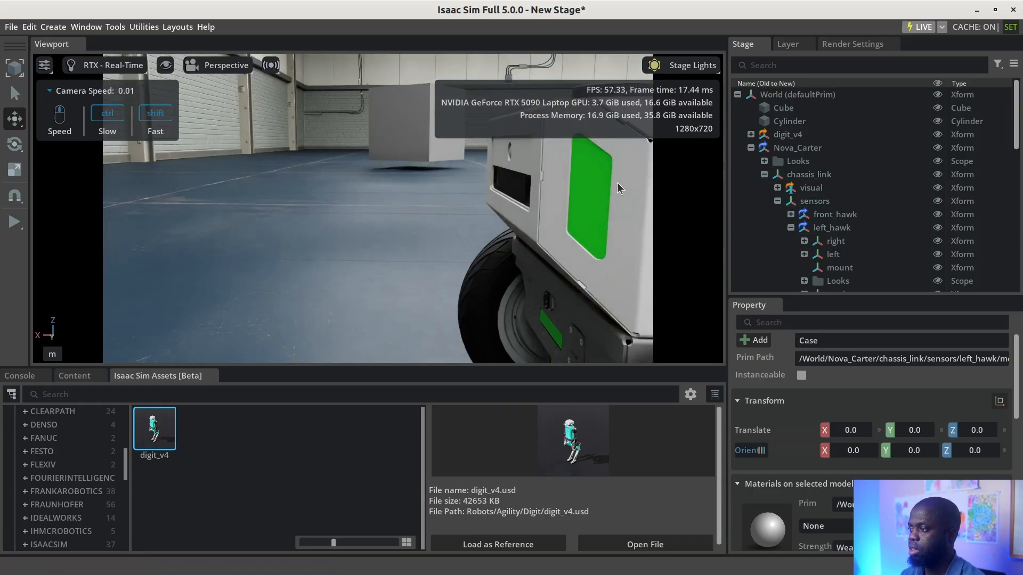
key("a")
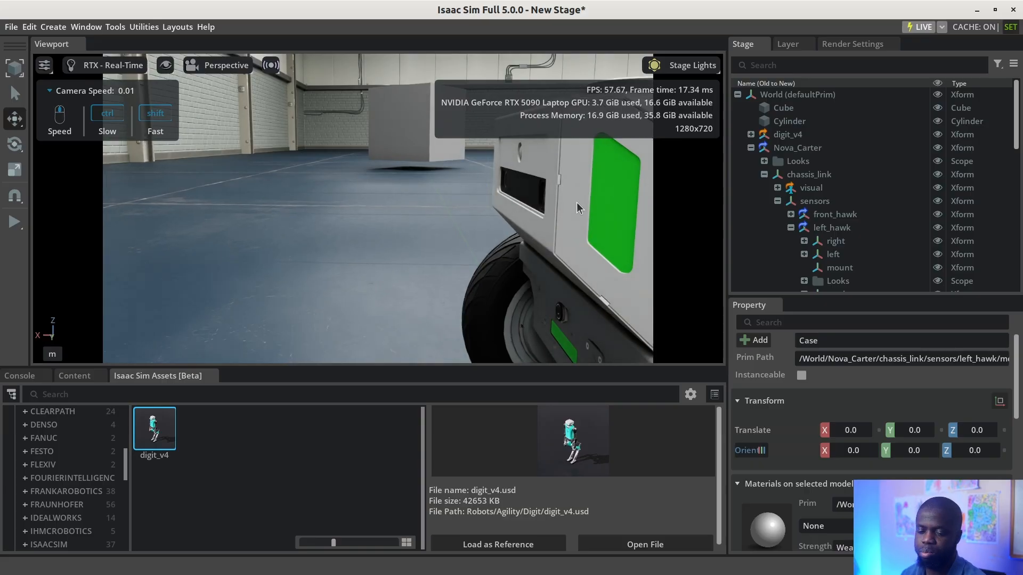
key("s")
key("s")
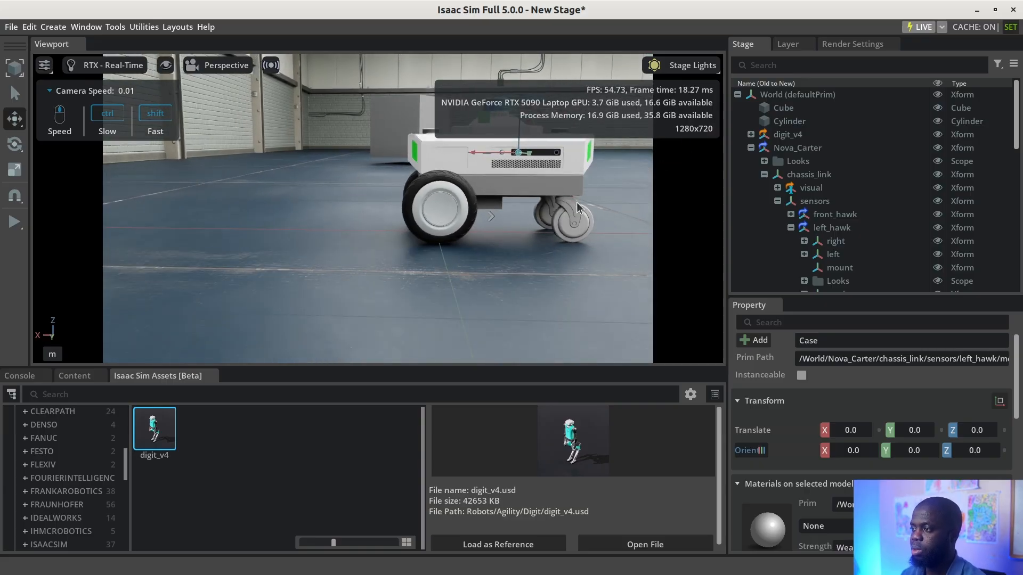
mouse_move(576, 202)
right_mouse_down()
mouse_move(563, 177)
mouse_move(589, 187)
right_mouse_up()
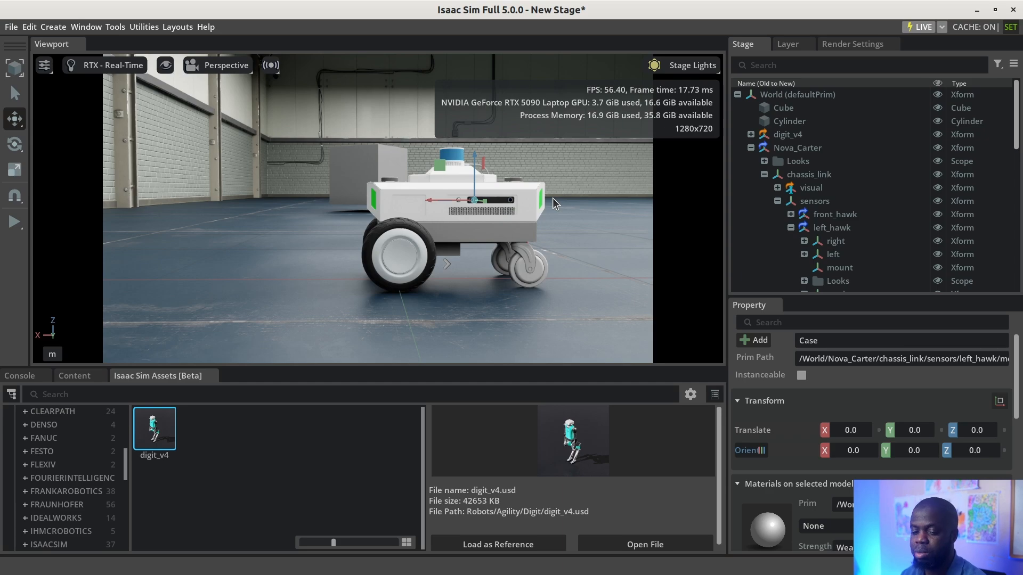
scroll(552, 197, "up", 4)
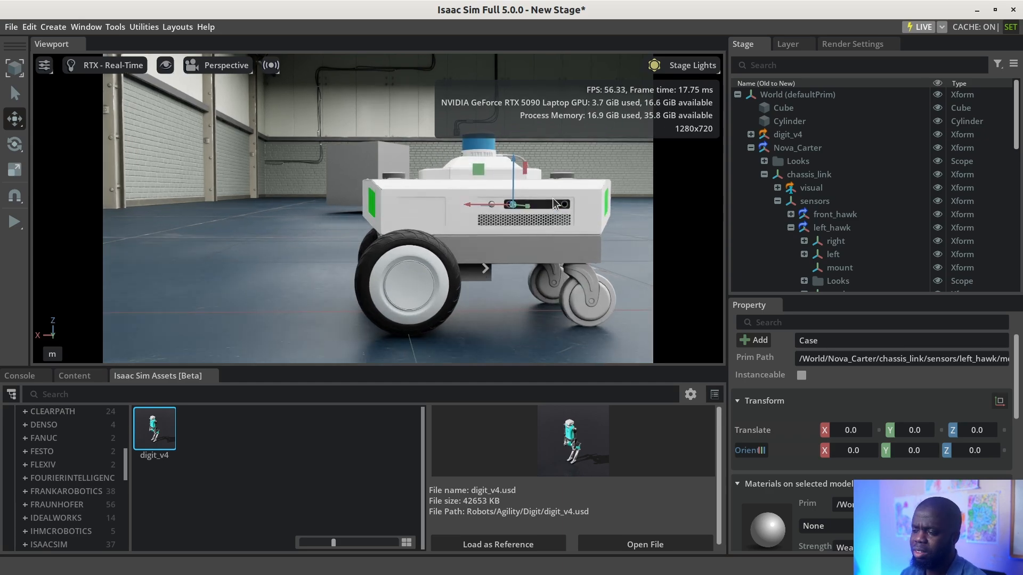
Review the viewport navigation settings, including Lock Navigation Height, and zoom out slightly from the robot.
left_click(48, 67)
mouse_move(63, 89)
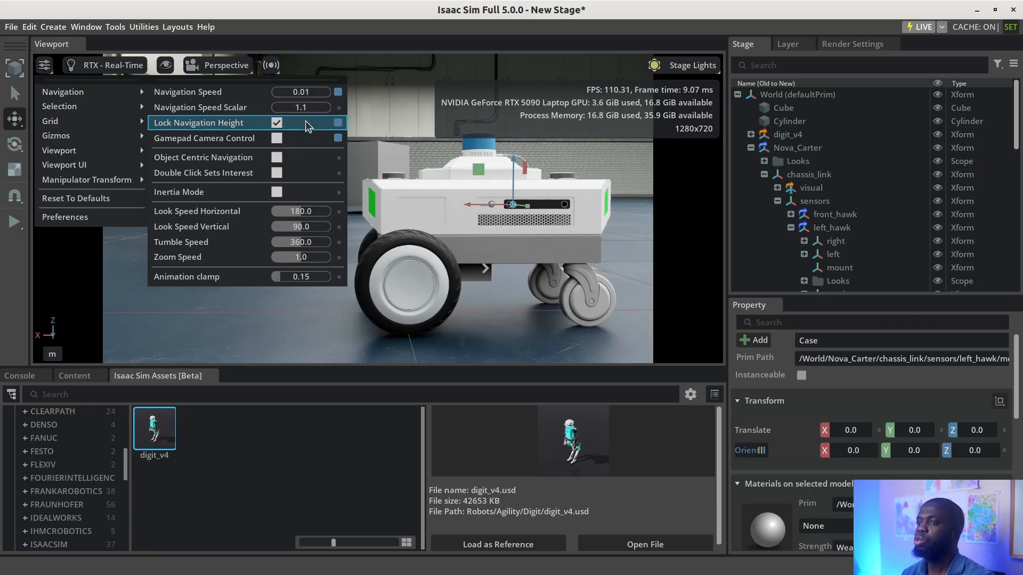
left_click(357, 66)
scroll(367, 136, "down", 5)
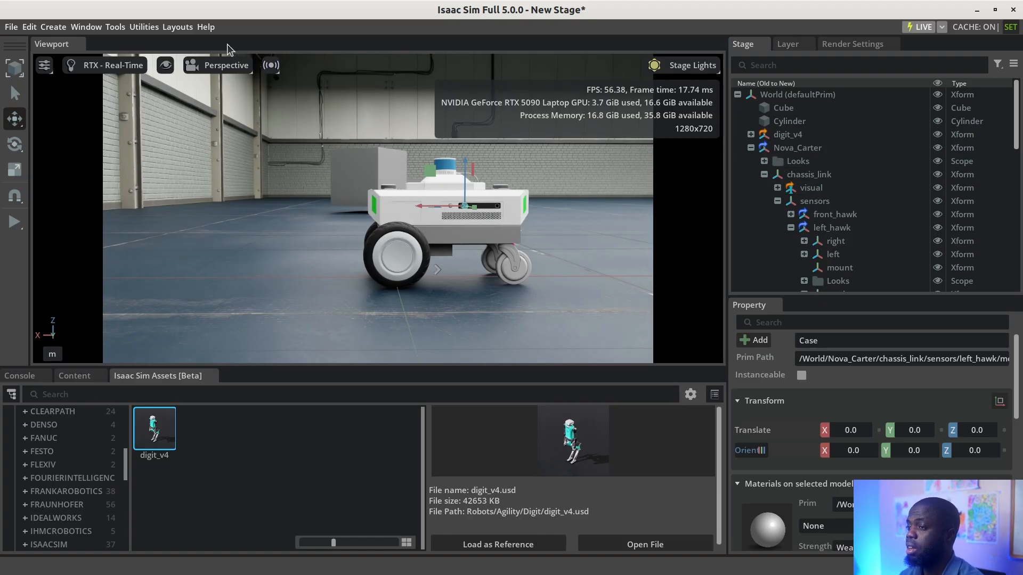
Open the Hotkeys window, inspect the Variant Editor hotkeys, and close the window.
left_click(86, 27)
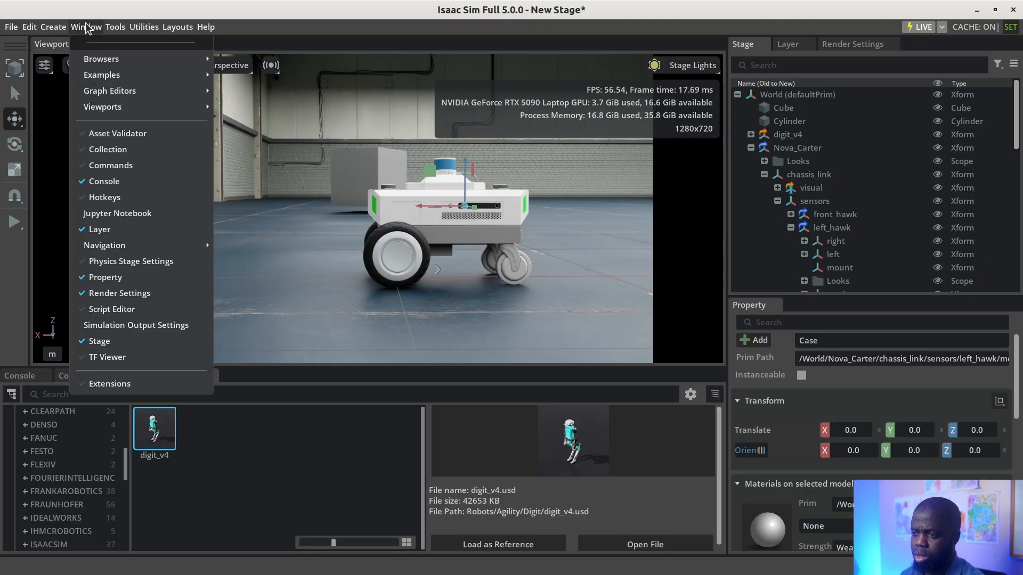
left_click(105, 198)
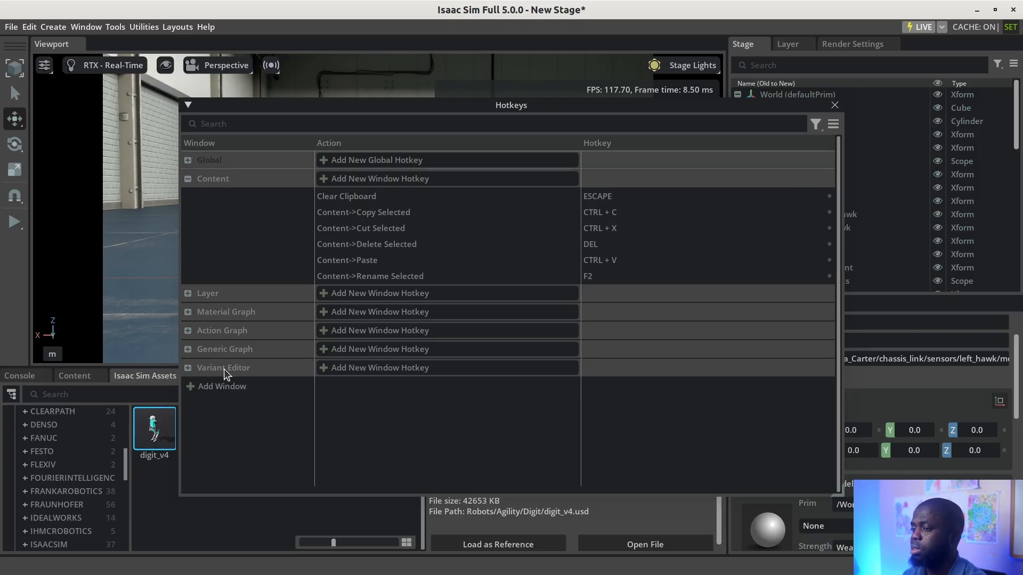
left_click(188, 368)
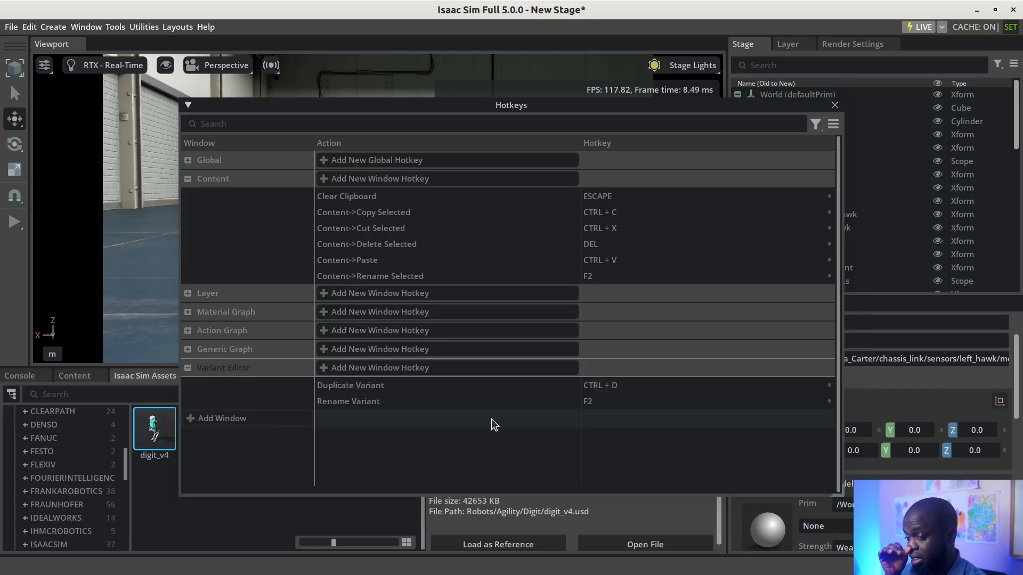
left_click(834, 105)
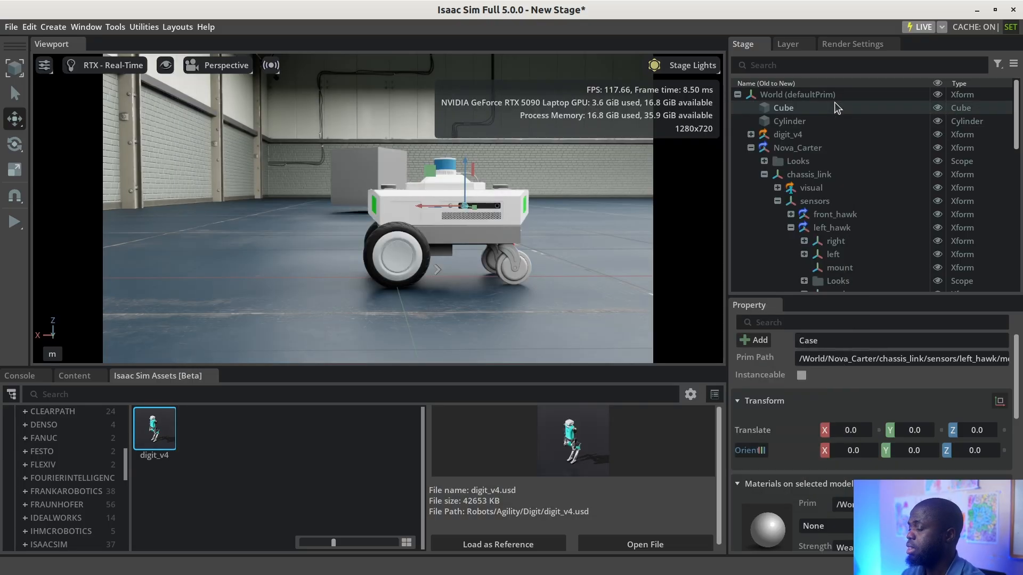
Zoom the viewport out to show both robots, the cylinder and the cube, and activate the Rotate tool.
scroll(431, 264, "down", 3)
scroll(432, 262, "down", 3)
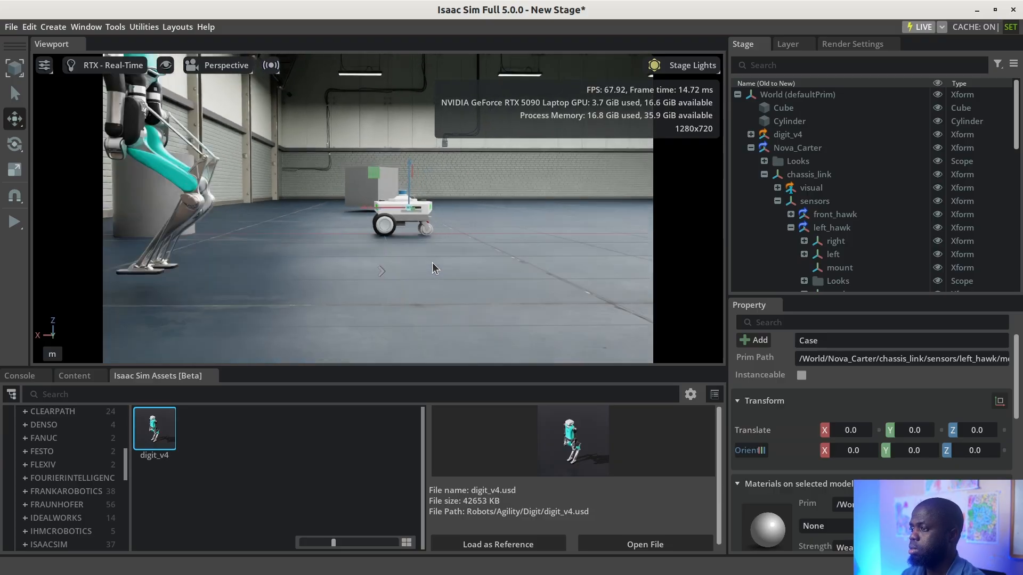
scroll(432, 263, "down", 5)
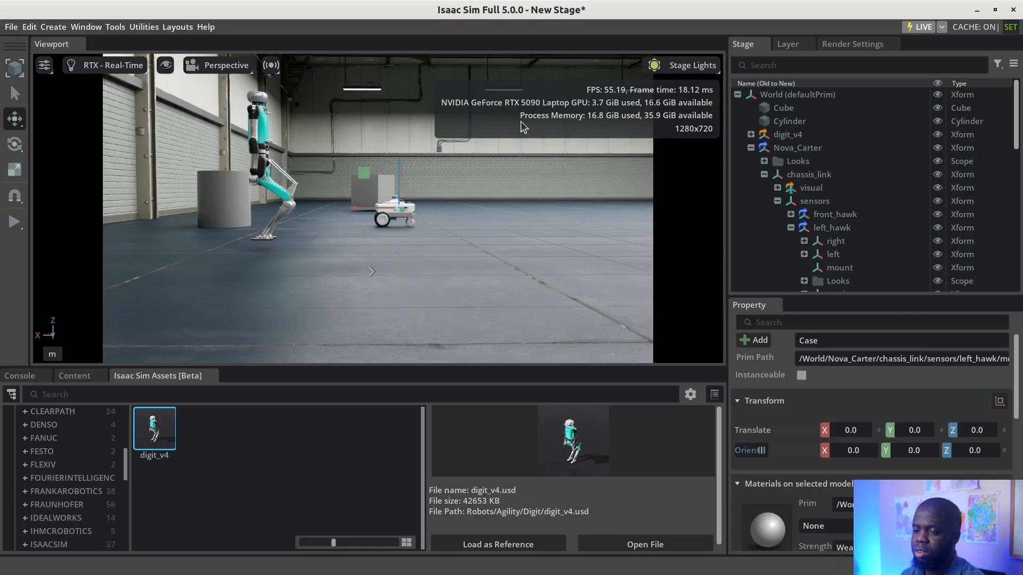
scroll(430, 206, "down", 3)
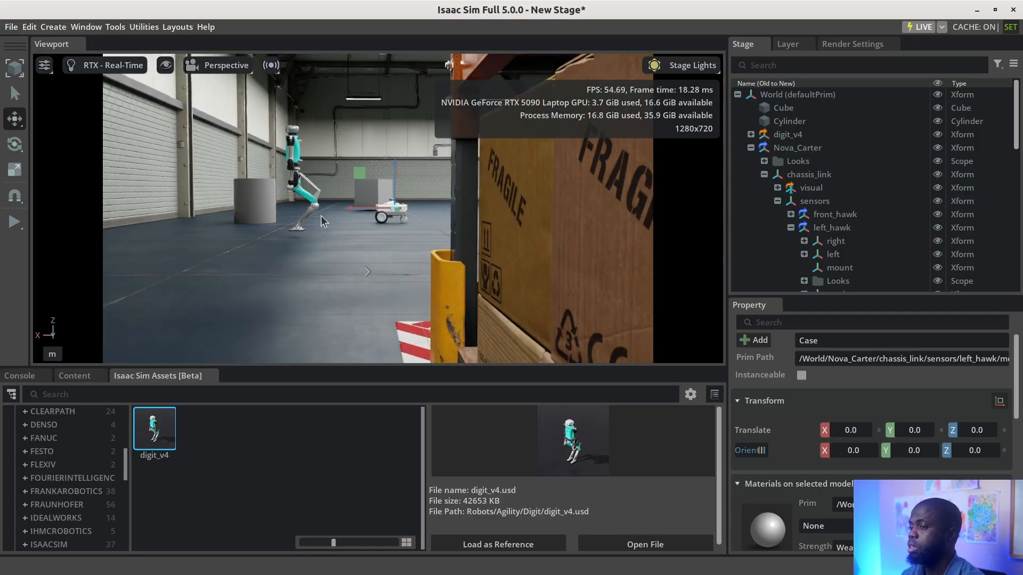
left_click(15, 144)
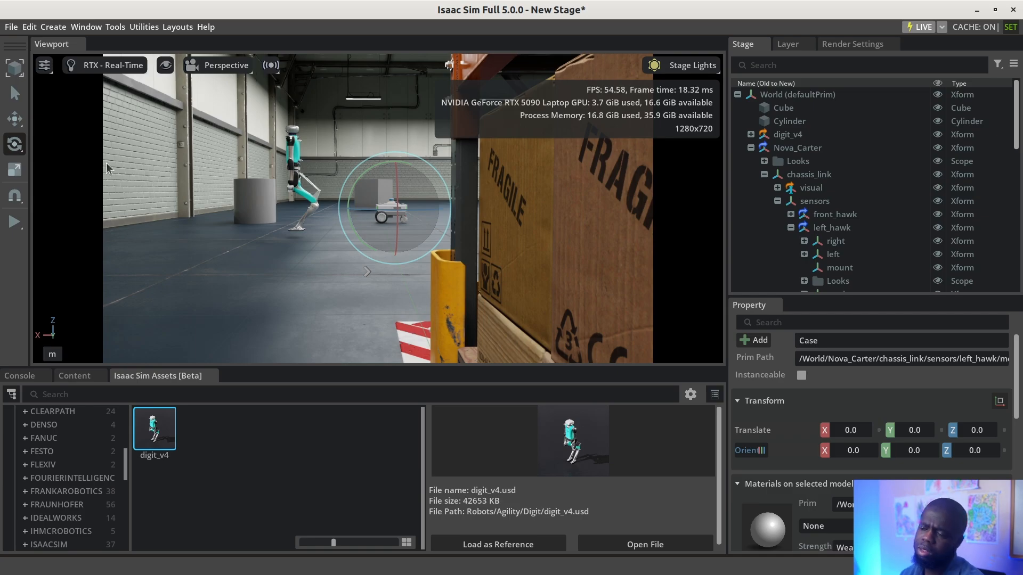
Switch to the Isaac Sim documentation, review the Viewport Controls shortcuts through the movement speed note, and return to Isaac Sim.
key("alt+Tab")
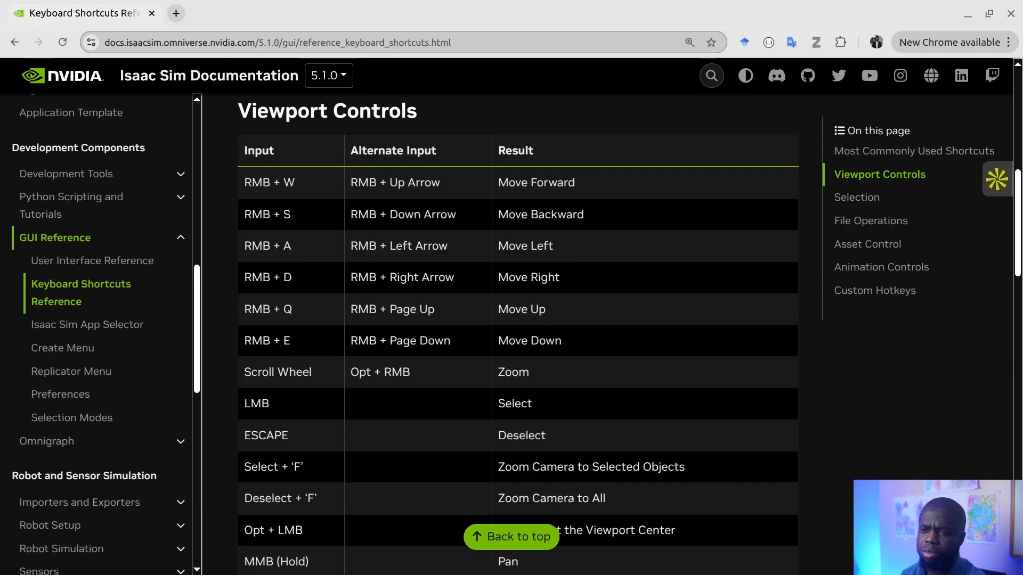
scroll(659, 358, "down", 4)
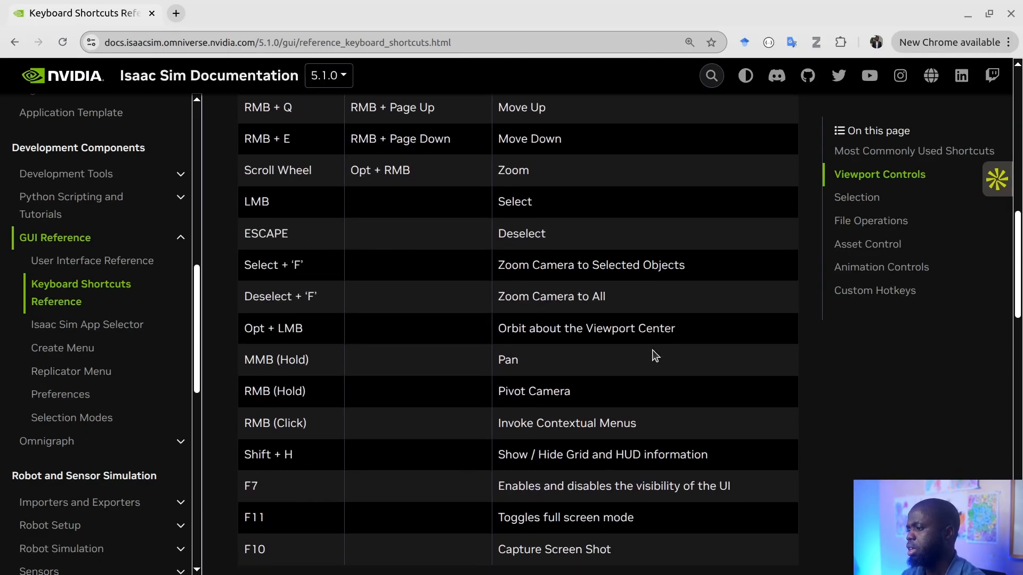
scroll(653, 350, "up", 2)
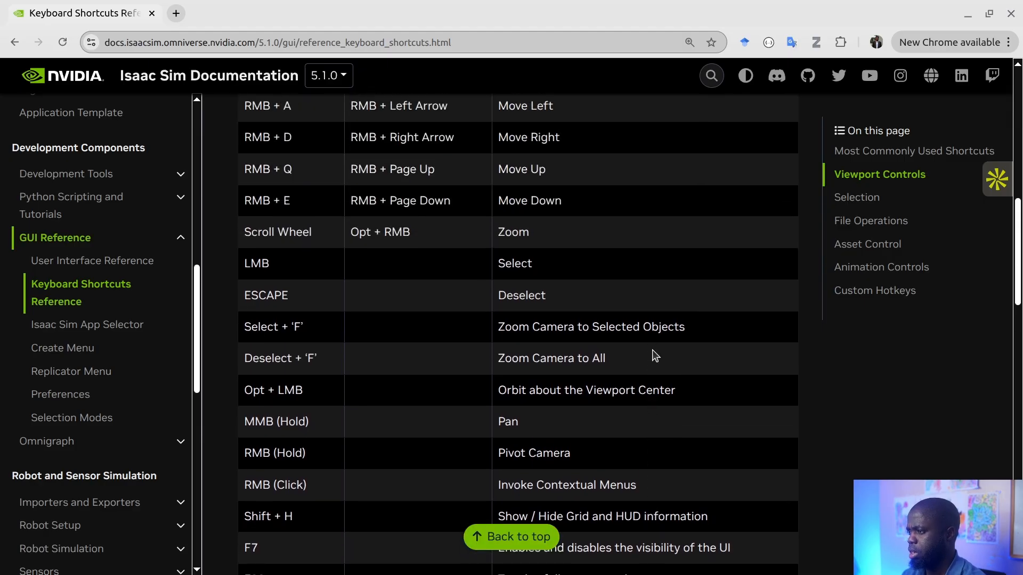
scroll(655, 356, "down", 4)
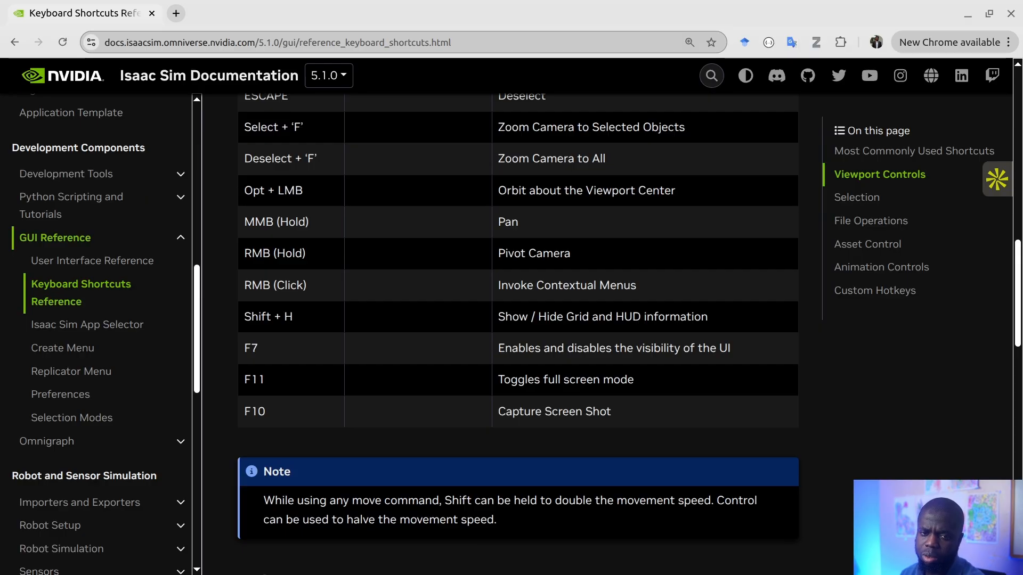
key("alt+Tab")
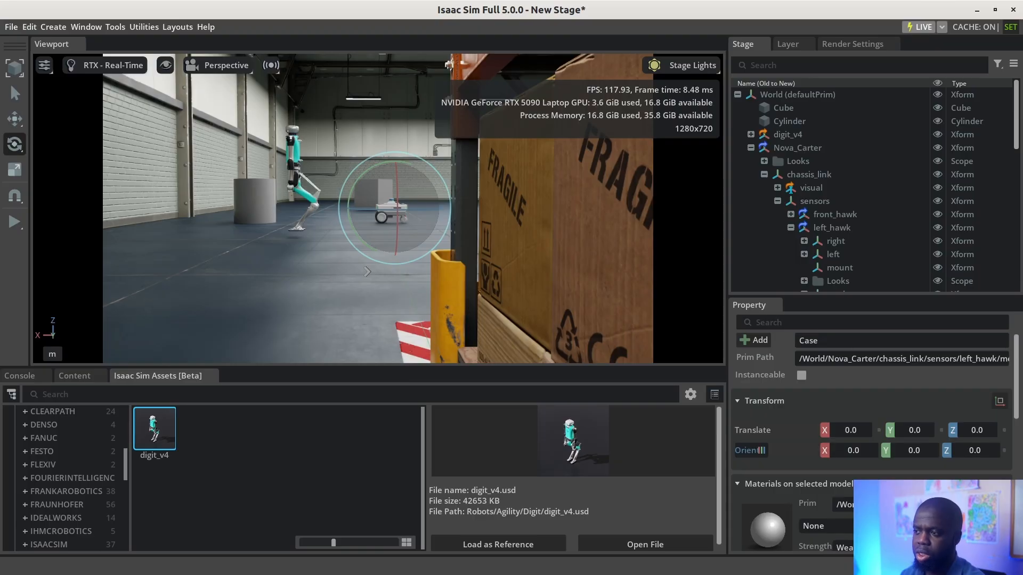
Select a warehouse floor tile, pivot the viewport camera slightly, and zoom out to a wider view of the aisle.
left_click(308, 265)
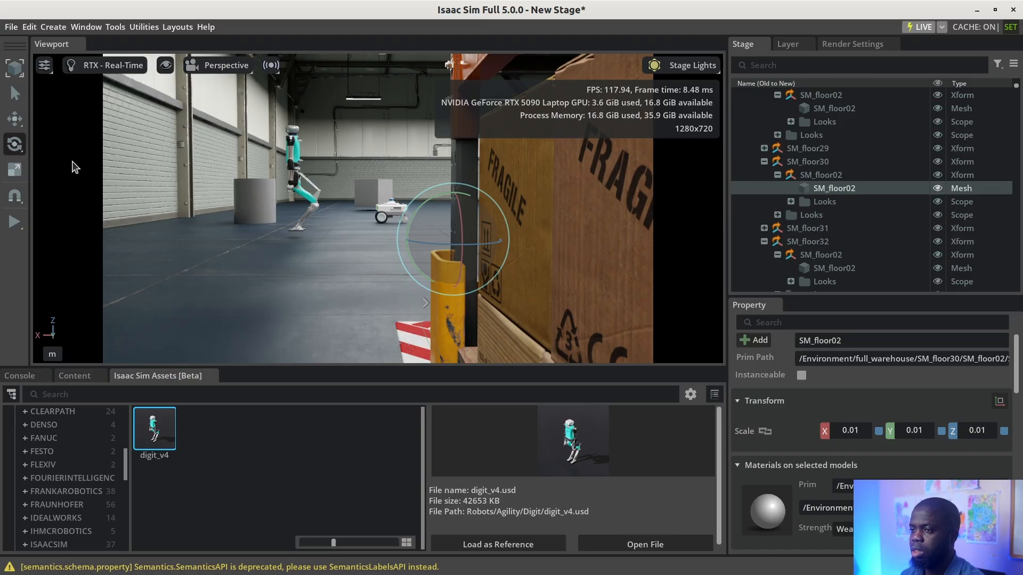
right_click_drag(311, 228, 289, 228)
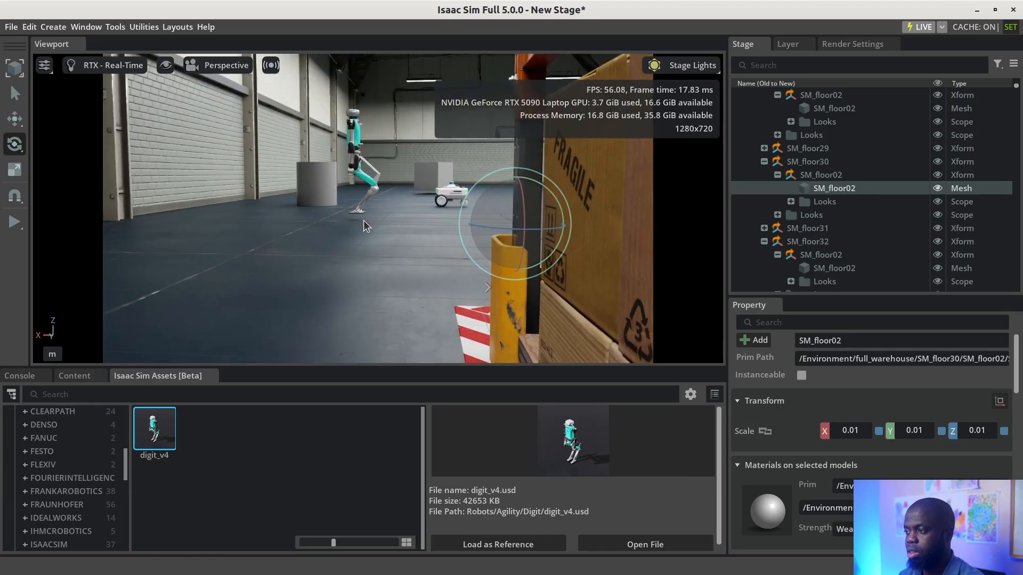
scroll(436, 222, "down", 3)
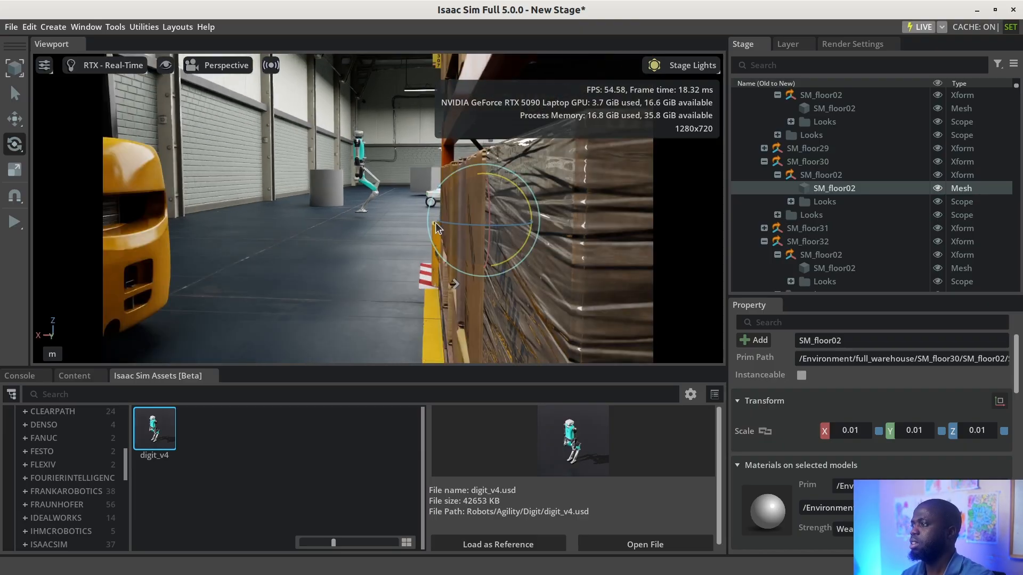
scroll(432, 224, "up", 3)
scroll(431, 224, "down", 3)
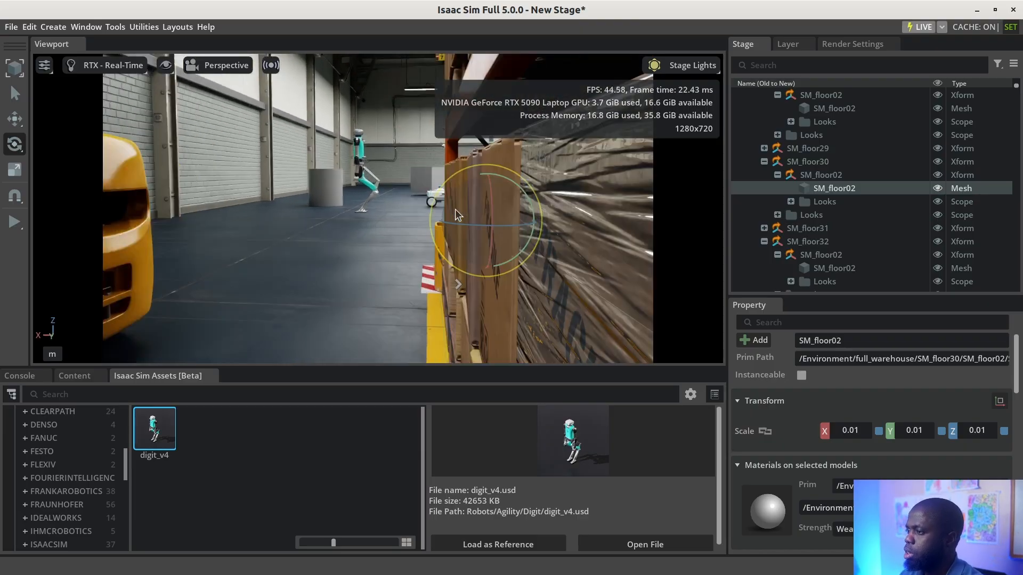
Try the Lights Off and Default lighting options in the viewport, and return to Stage Lights.
left_click(702, 66)
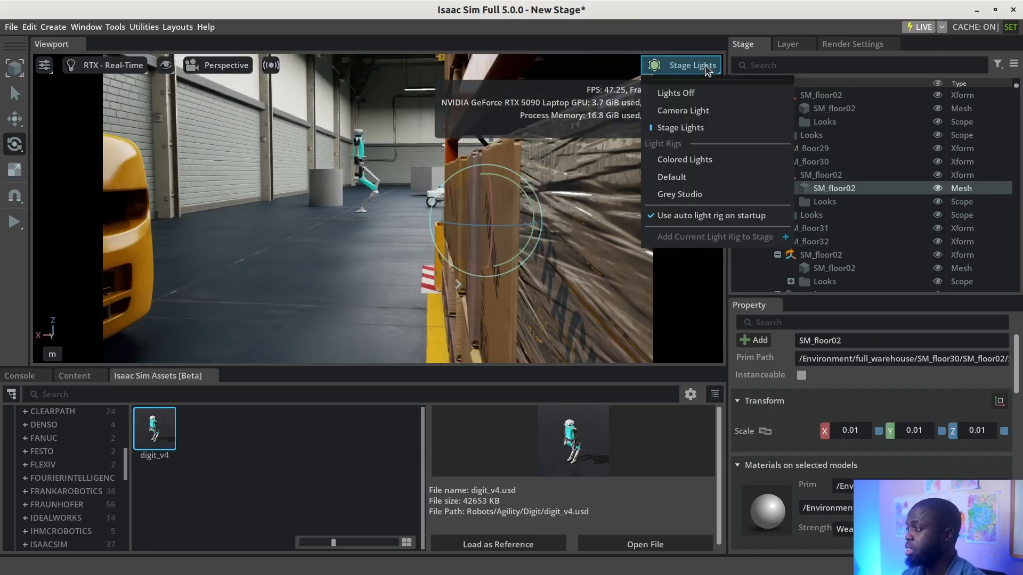
left_click(692, 96)
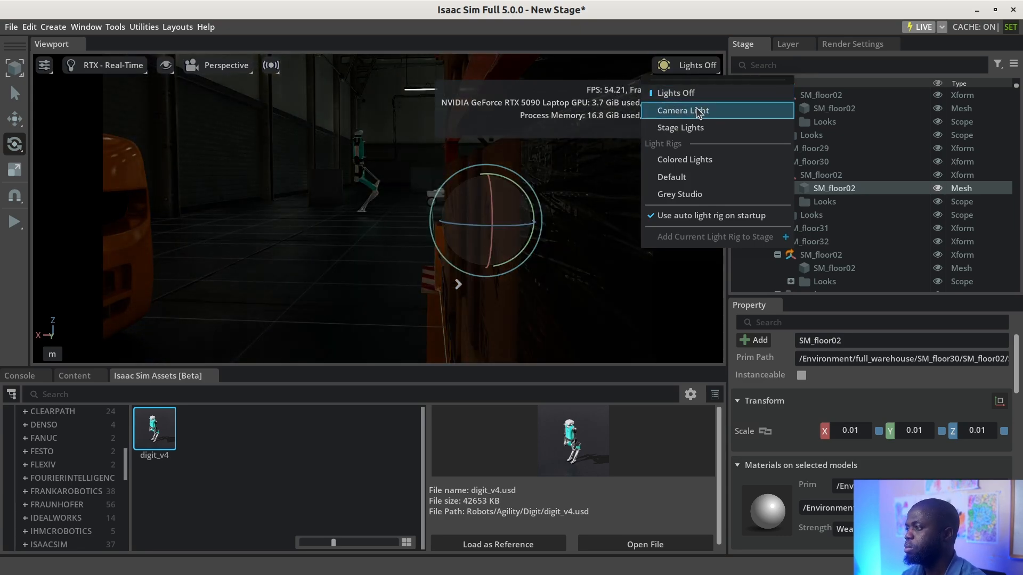
left_click(695, 177)
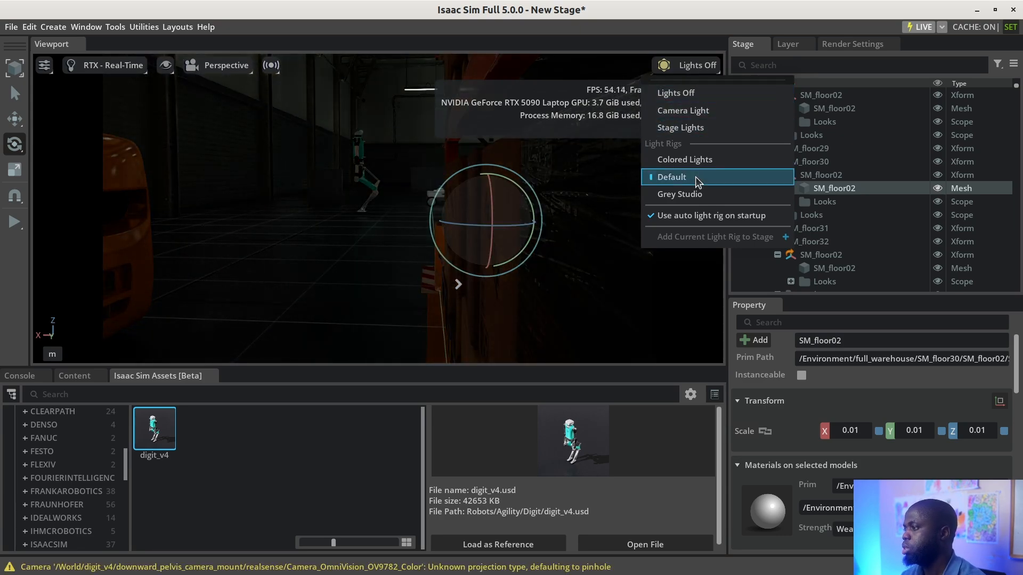
left_click(707, 130)
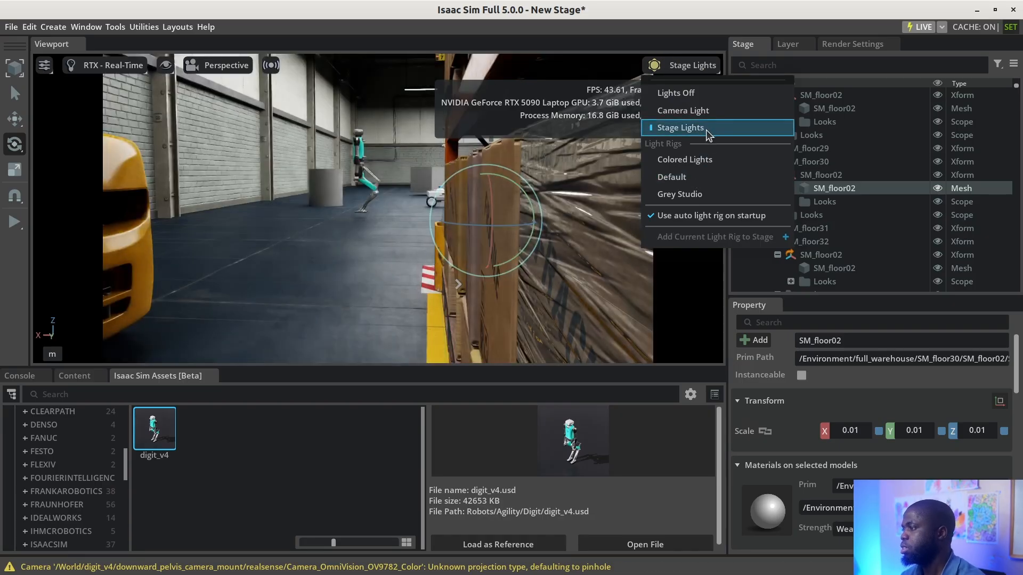
Try the Grey Studio light rig and Camera Light in the viewport, and restore Stage Lights.
left_click(706, 195)
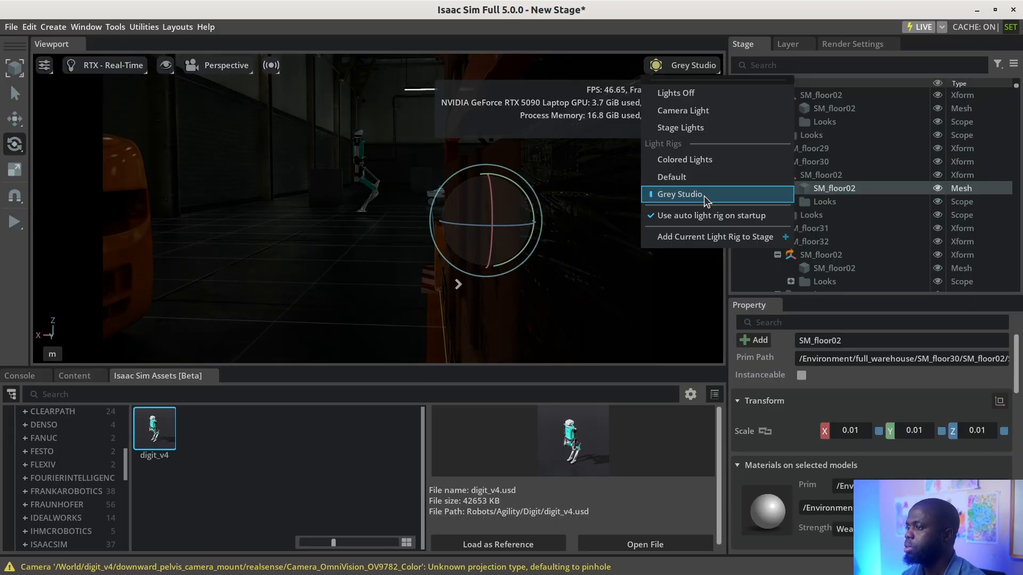
left_click(693, 217)
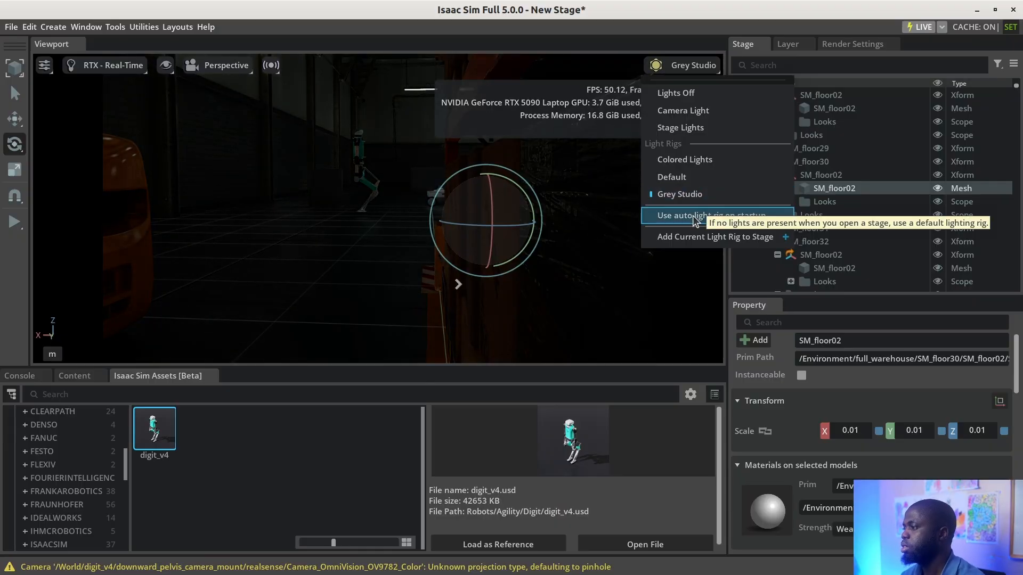
left_click(706, 127)
left_click(692, 110)
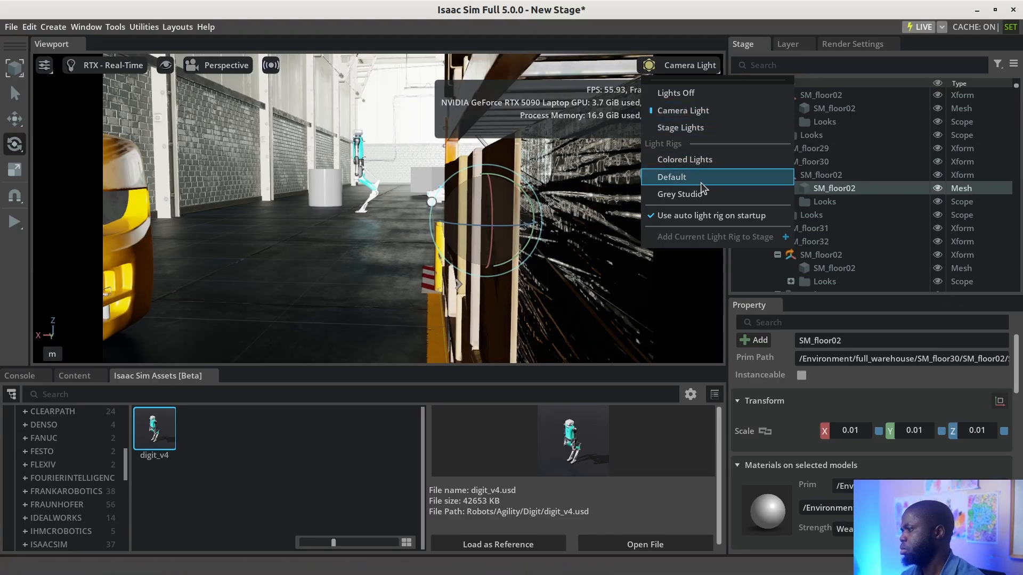
left_click(703, 130)
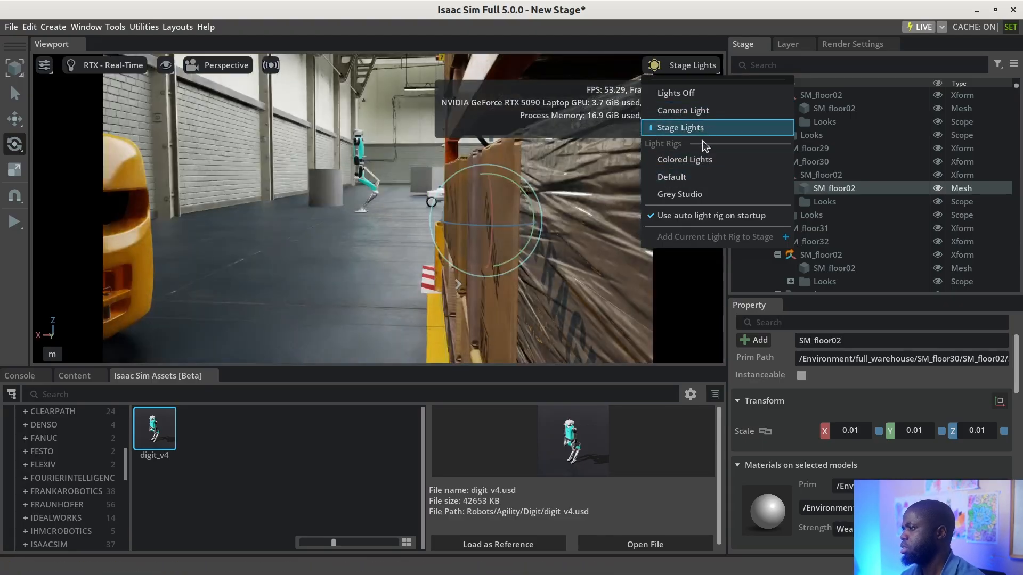
left_click(360, 107)
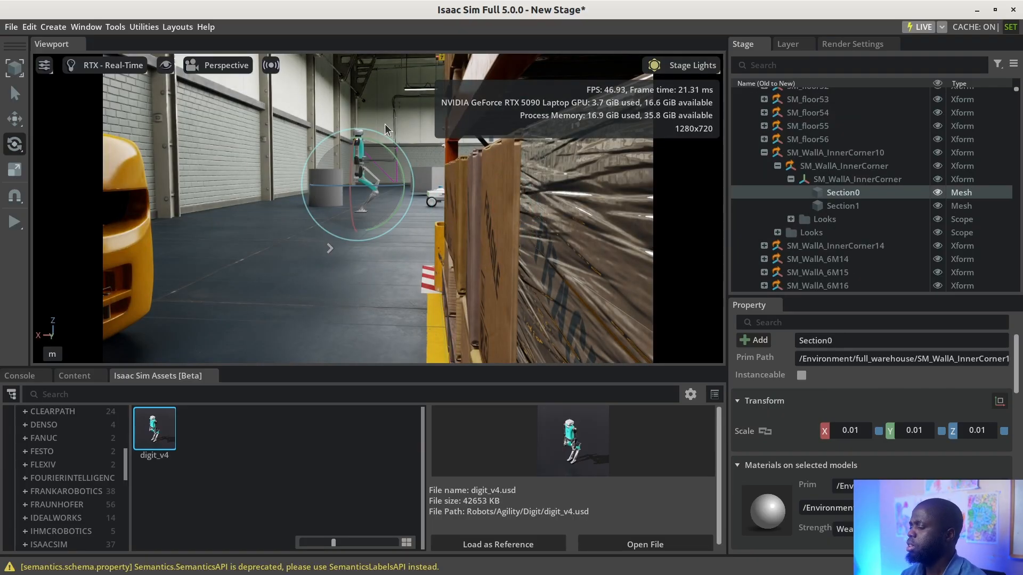
scroll(111, 499, "up", 2)
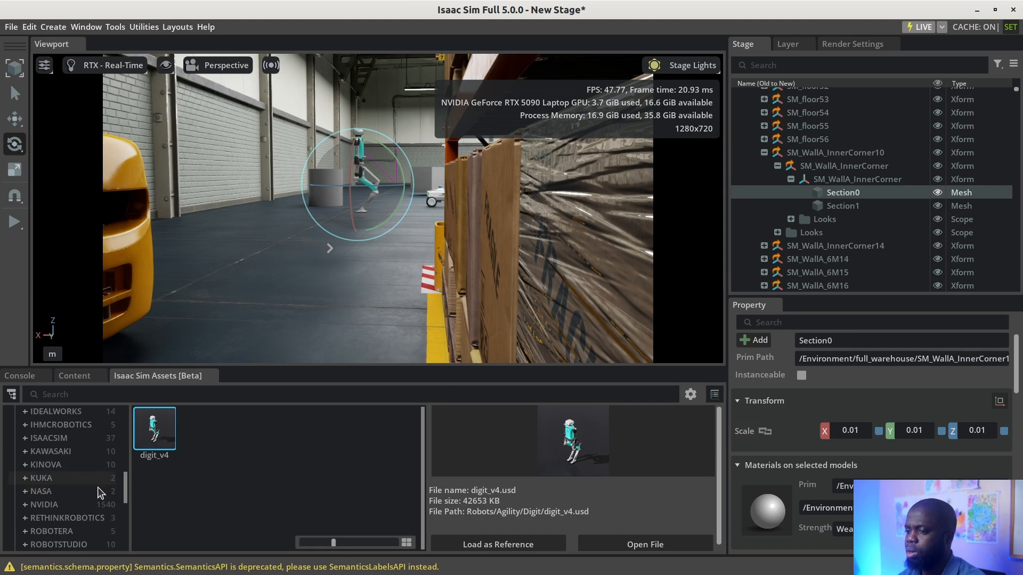
left_click(80, 27)
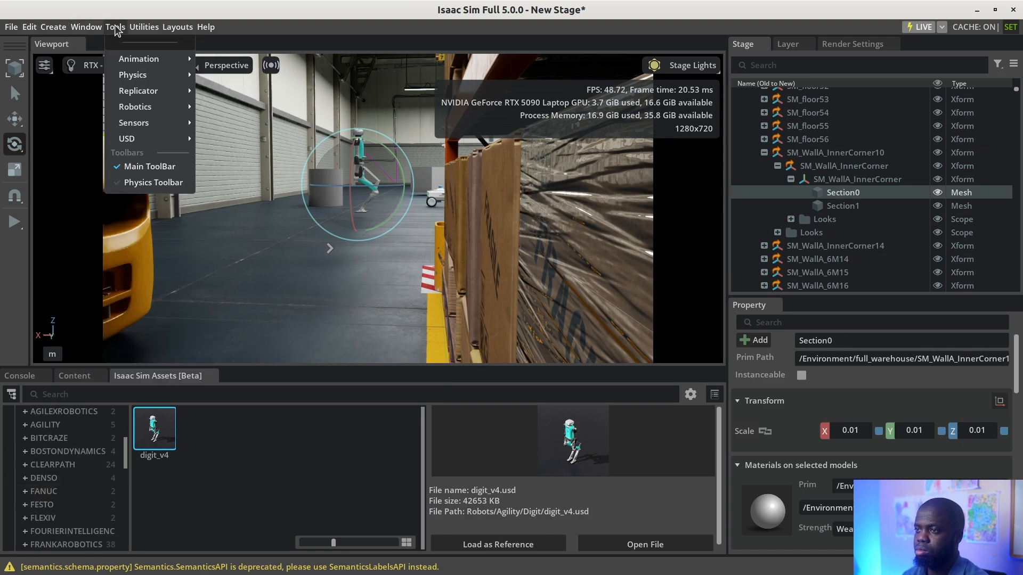
mouse_move(144, 32)
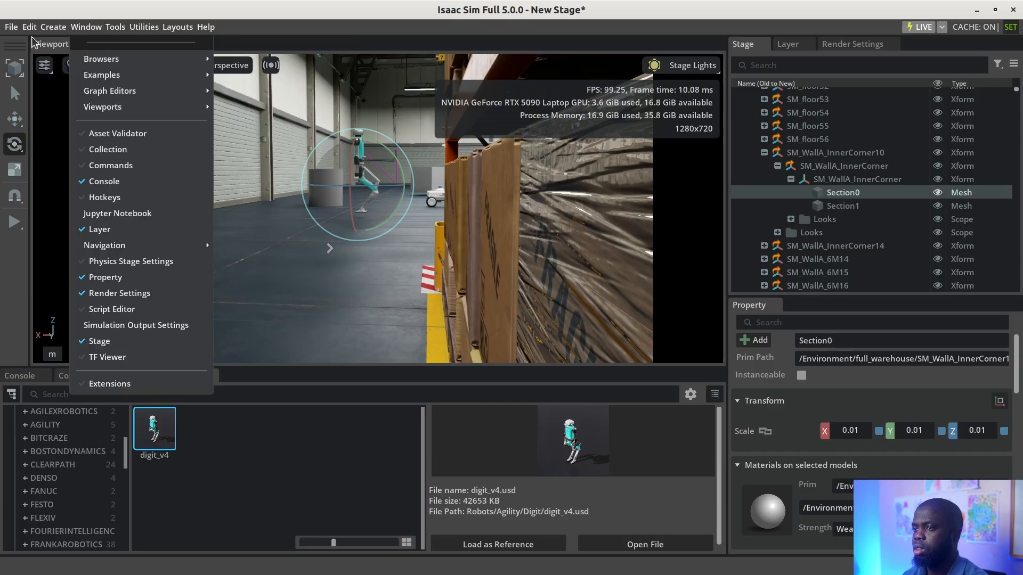
mouse_move(51, 30)
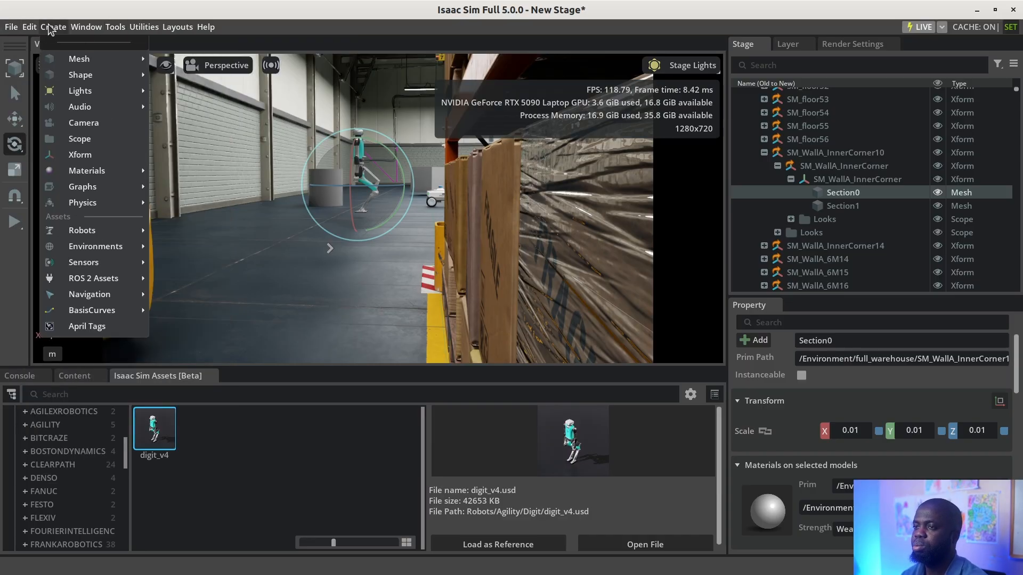
left_click(249, 184)
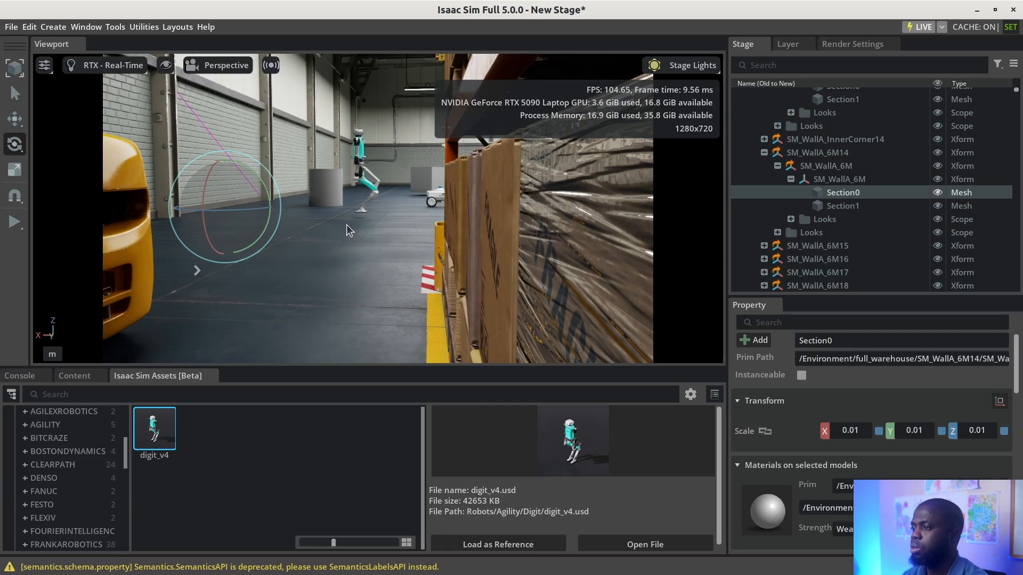